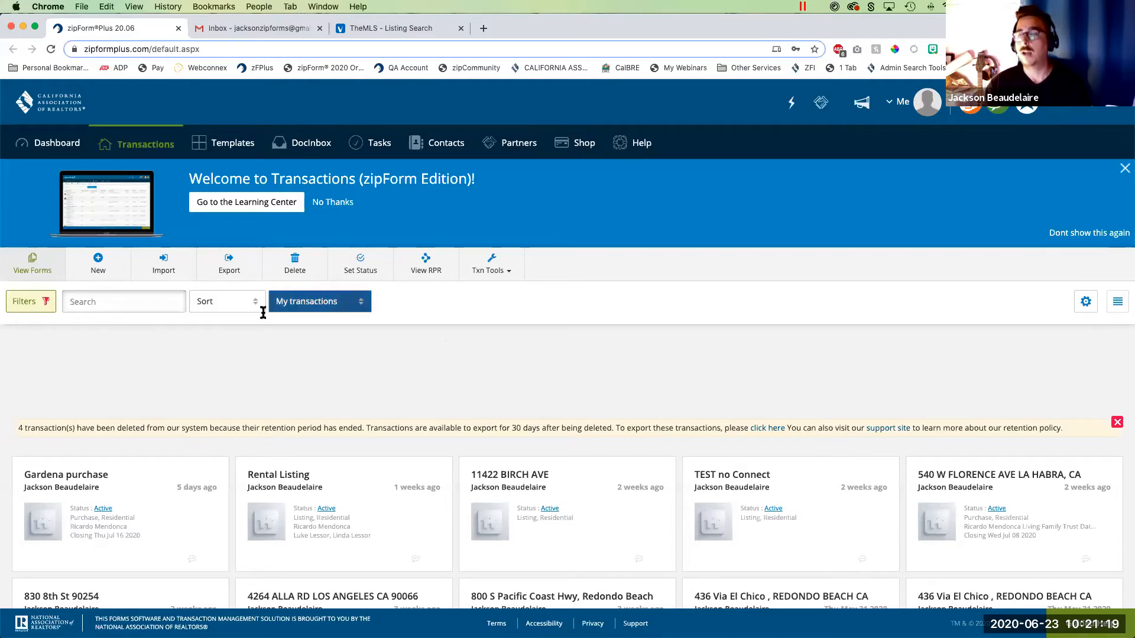
- Start a new purchase transaction and import listing 20-549492 from the CLAW0 MLS through MLS-Connect, including the property photo
{"action": "left_click", "coordinate": [99, 264]}
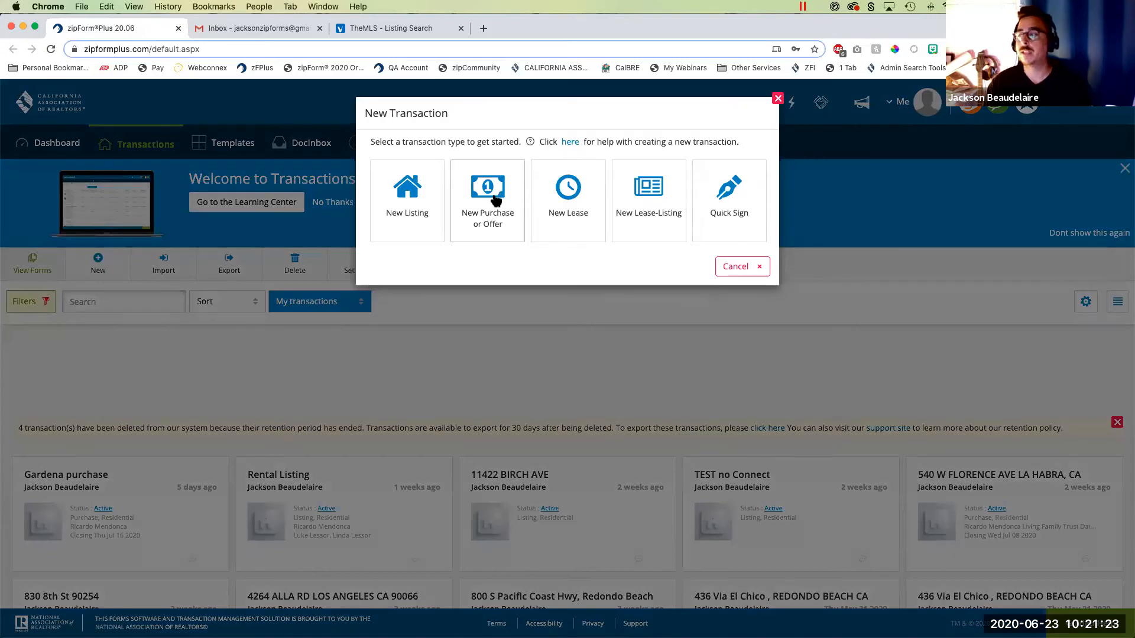
{"action": "left_click", "coordinate": [495, 201]}
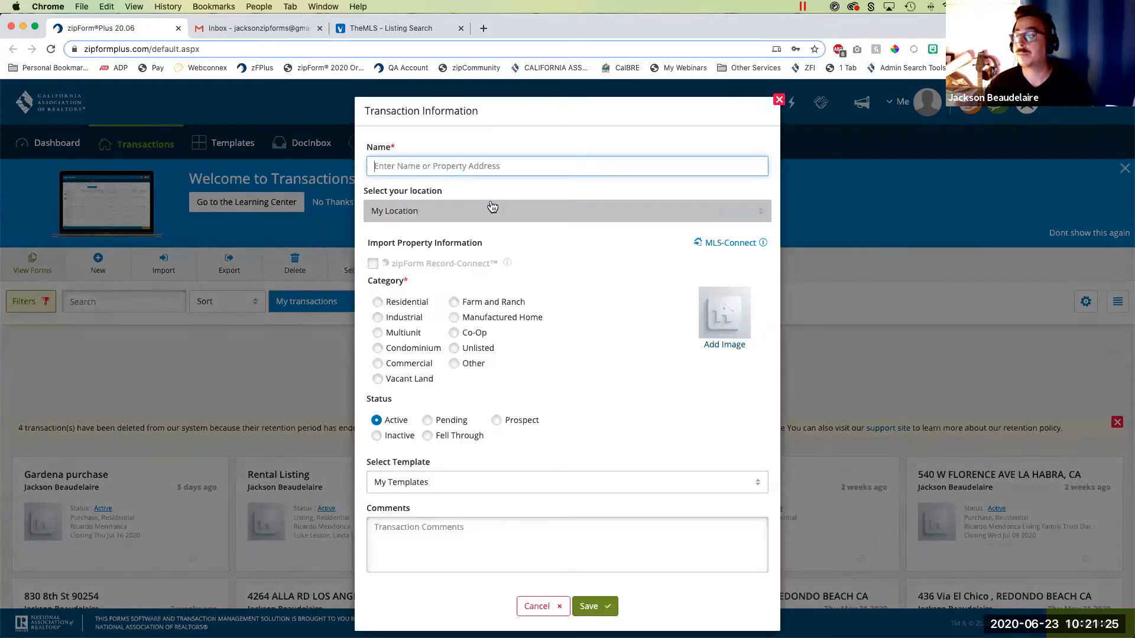
{"action": "left_click", "coordinate": [731, 243]}
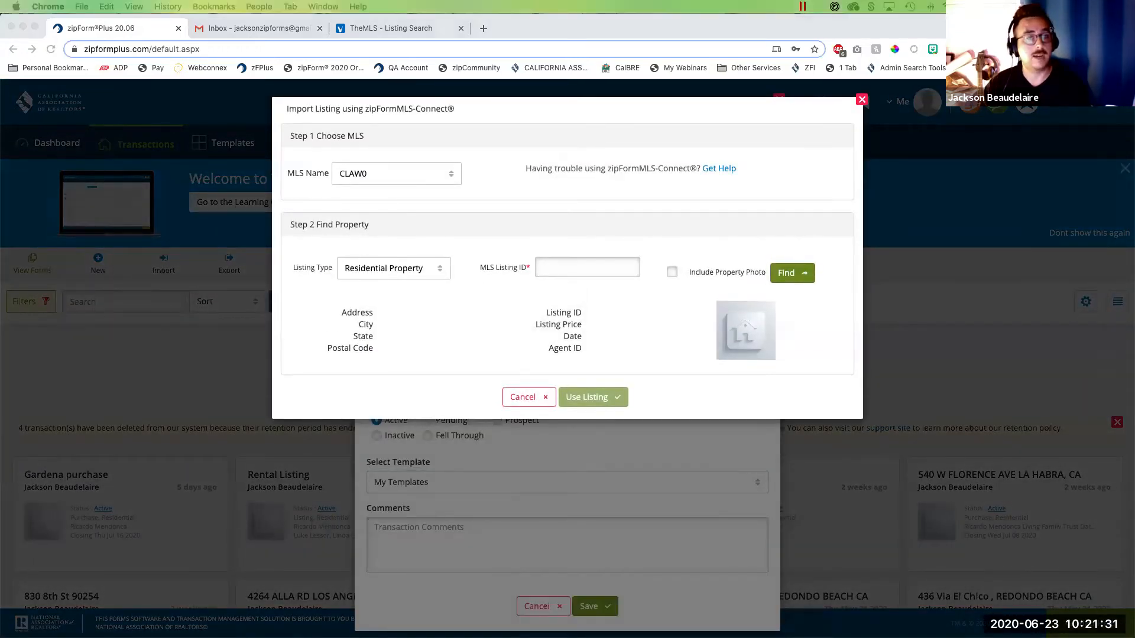
{"action": "left_click", "coordinate": [572, 262]}
{"action": "type", "text": "20-549492"}
{"action": "left_click", "coordinate": [673, 273]}
{"action": "left_click", "coordinate": [788, 273]}
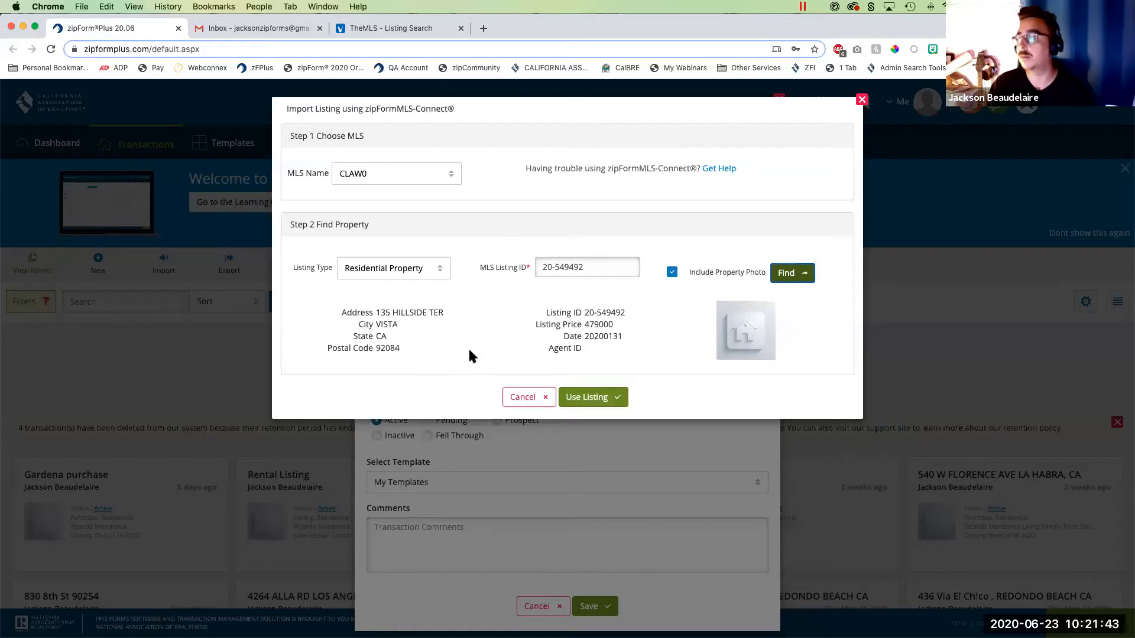
{"action": "left_click", "coordinate": [607, 397]}
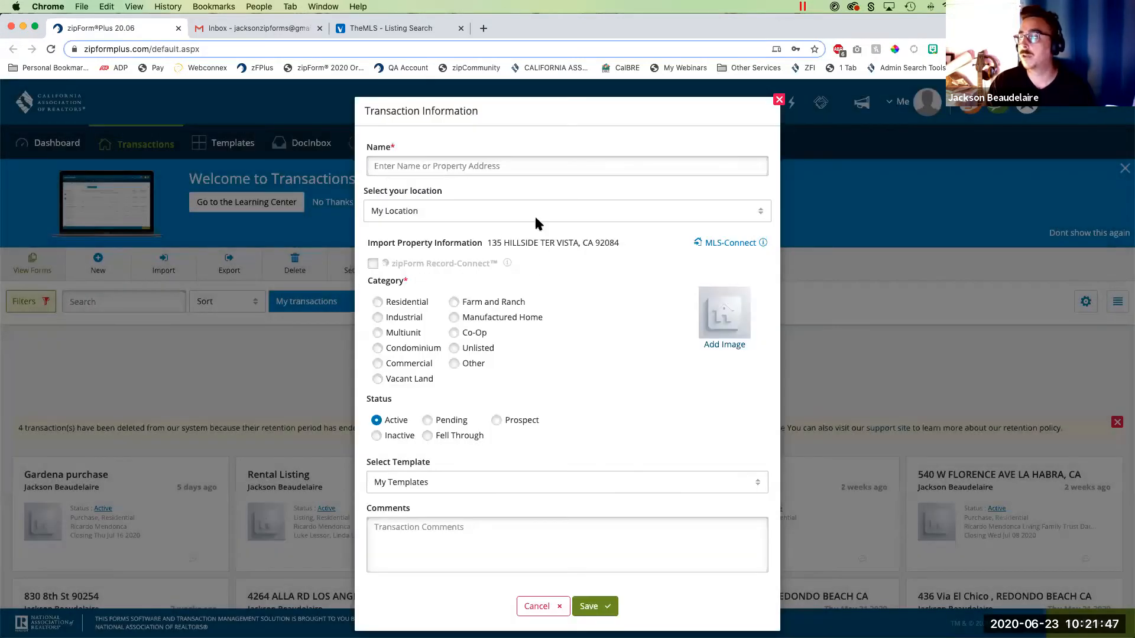
- Name the transaction with the imported listing's street address, set its category to Residential, and save it
{"action": "left_click", "coordinate": [515, 167]}
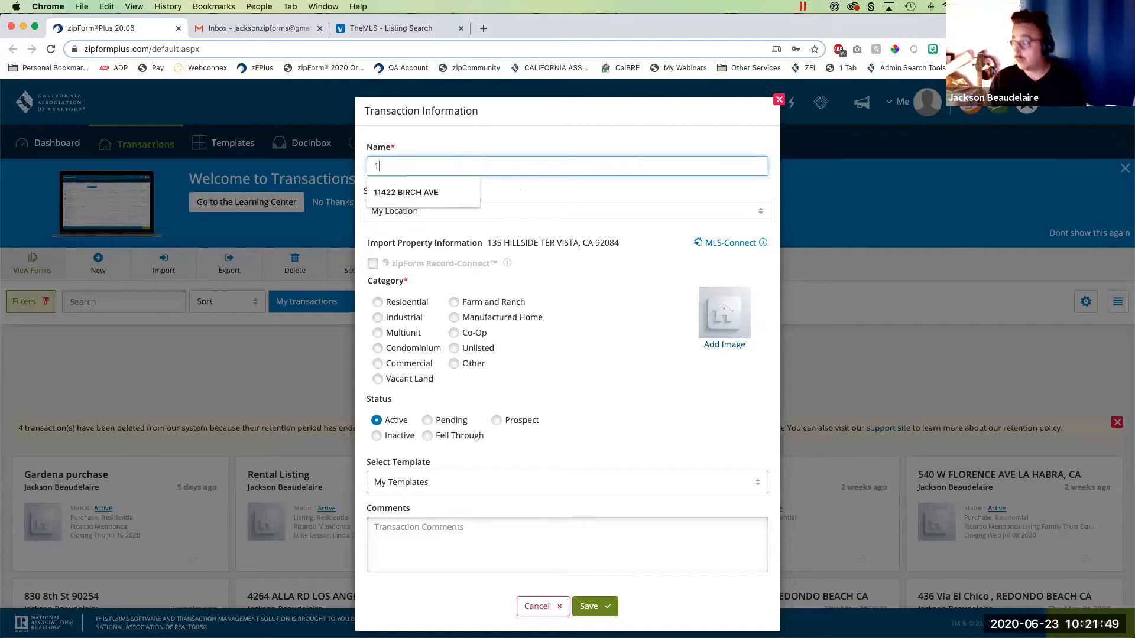
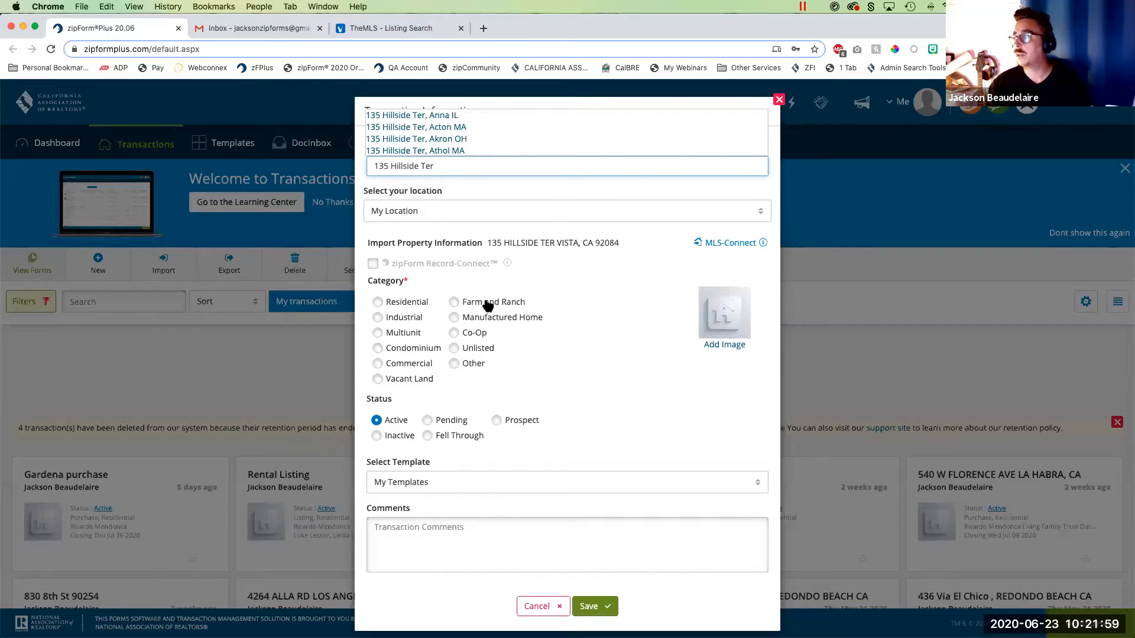
{"action": "left_click", "coordinate": [377, 302]}
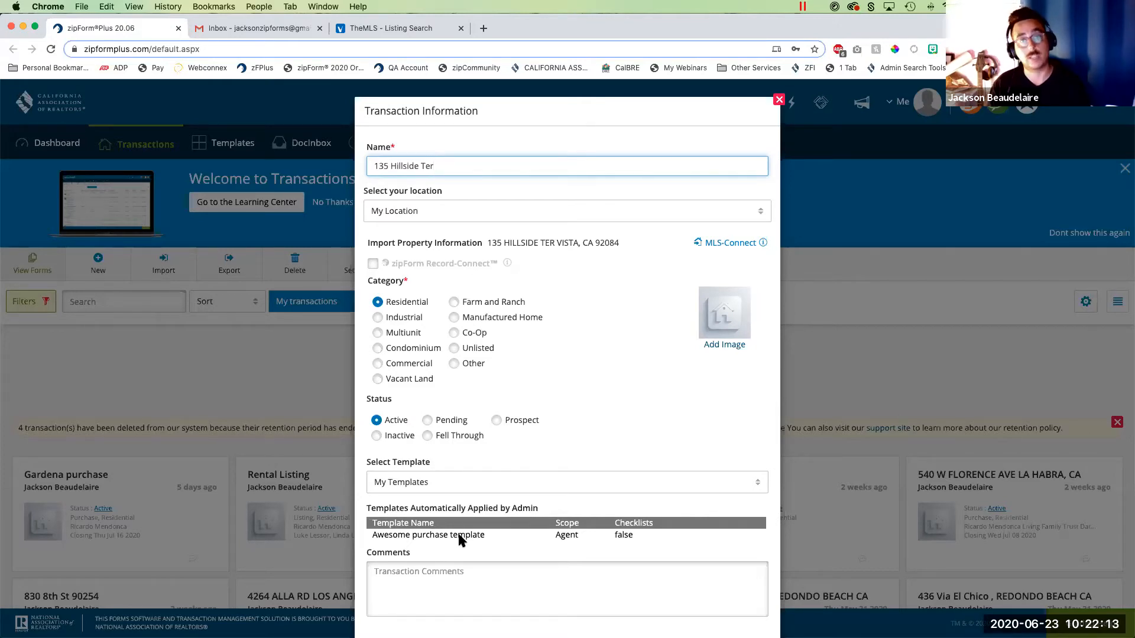
{"action": "scroll", "coordinate": [526, 523], "scroll_direction": "down", "scroll_amount": 2}
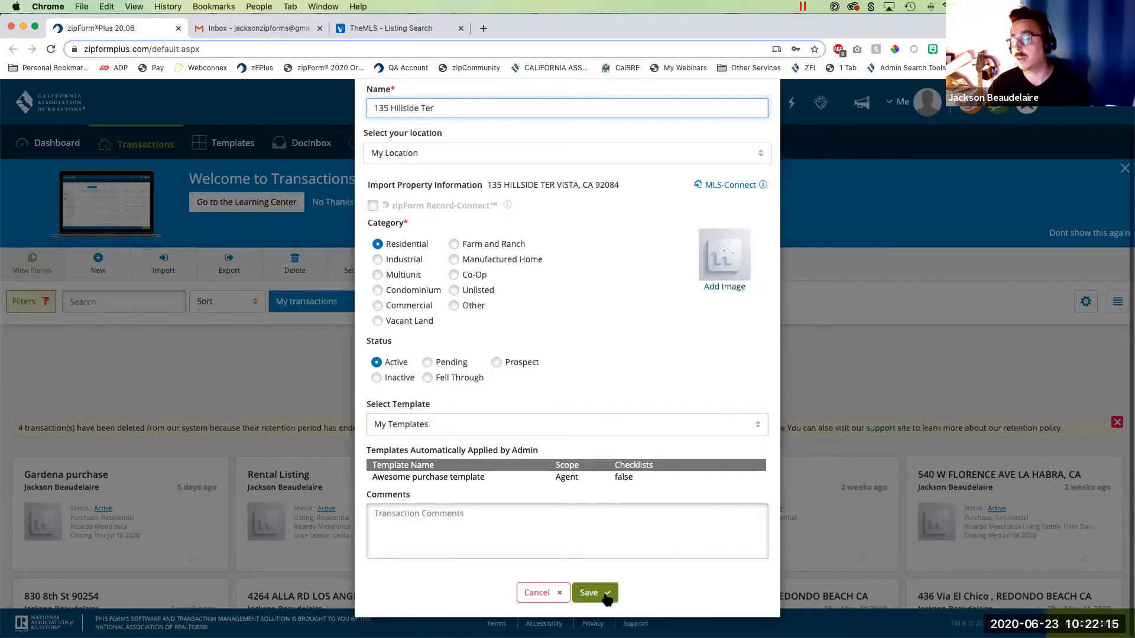
{"action": "left_click", "coordinate": [607, 596]}
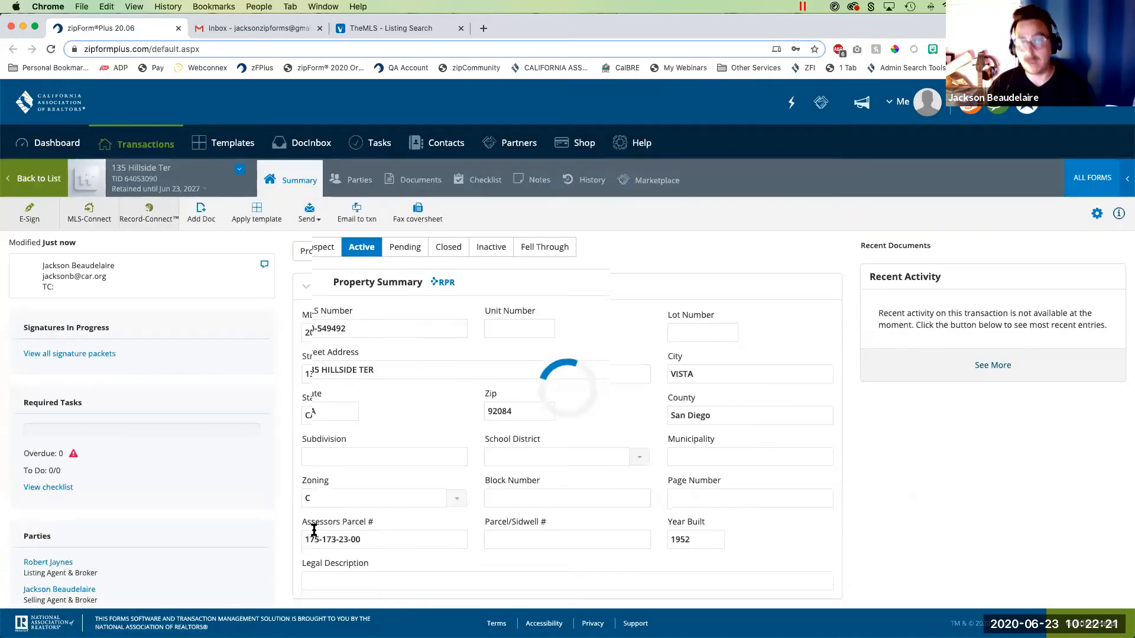
- Review the transaction's documents, and fill in the Buyer One party with the buyer's entry from zipLogix Contacts
{"action": "left_click", "coordinate": [419, 178]}
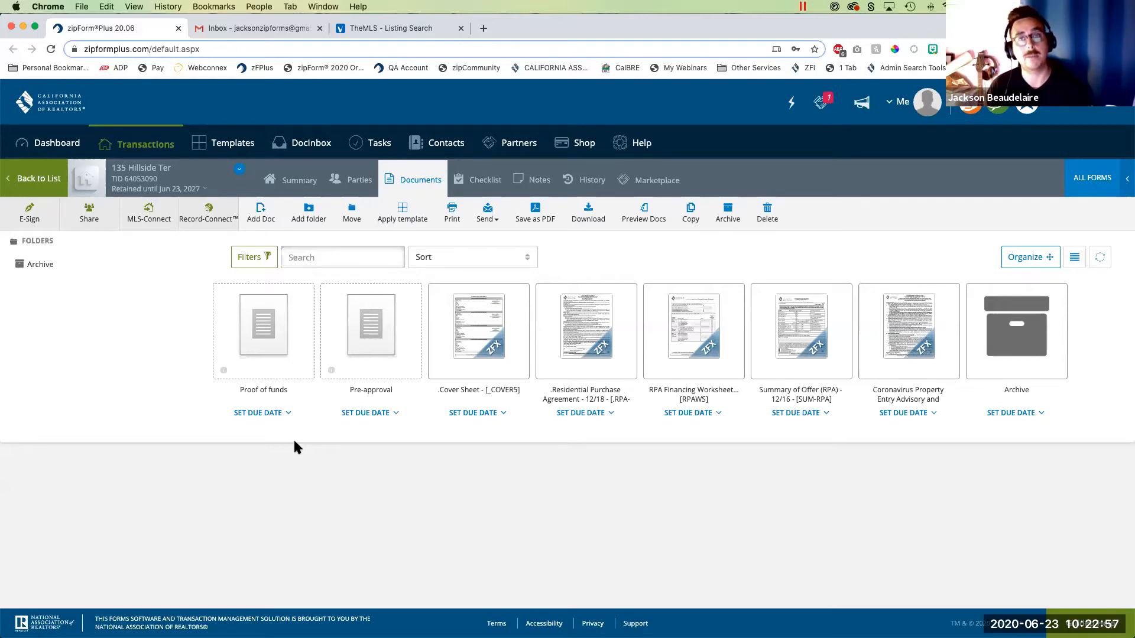
{"action": "mouse_move", "coordinate": [275, 348]}
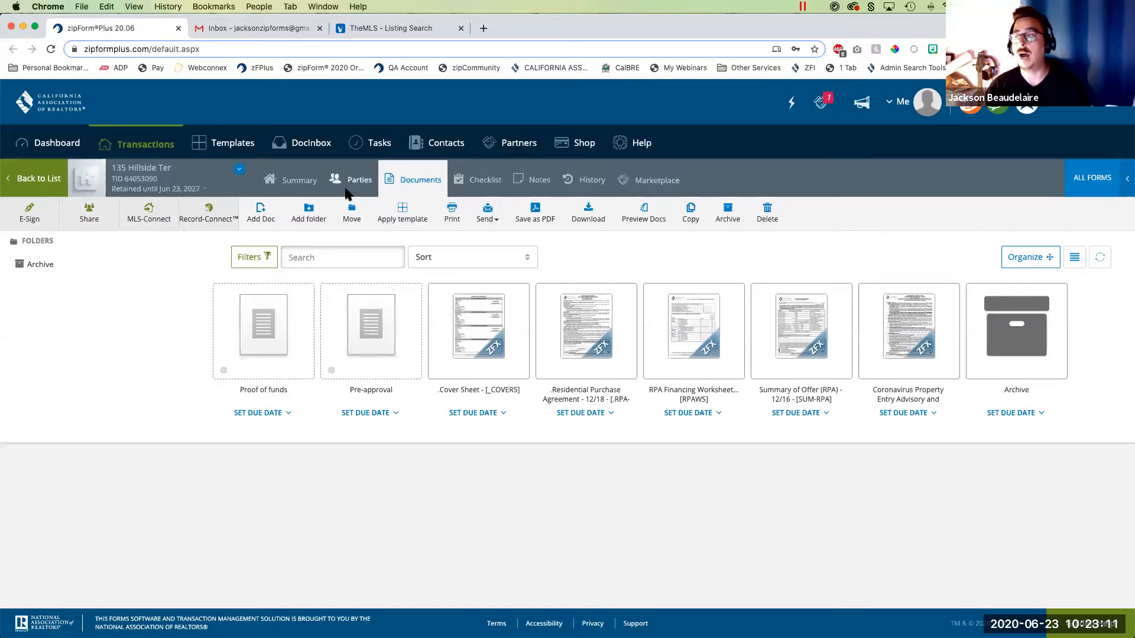
{"action": "left_click", "coordinate": [362, 179]}
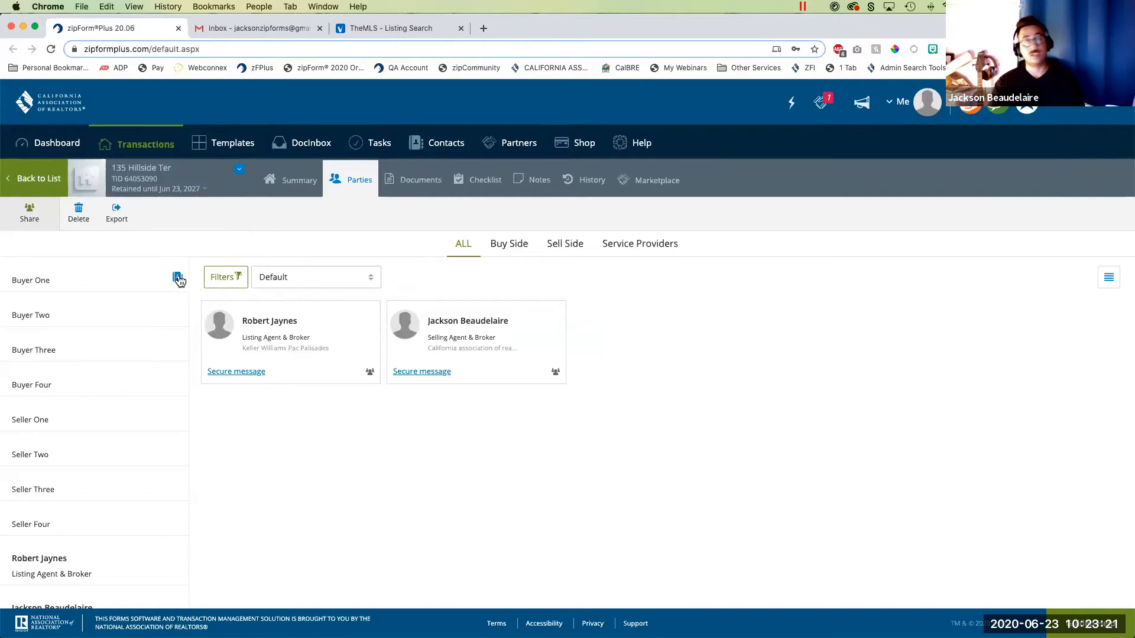
{"action": "left_click", "coordinate": [178, 277]}
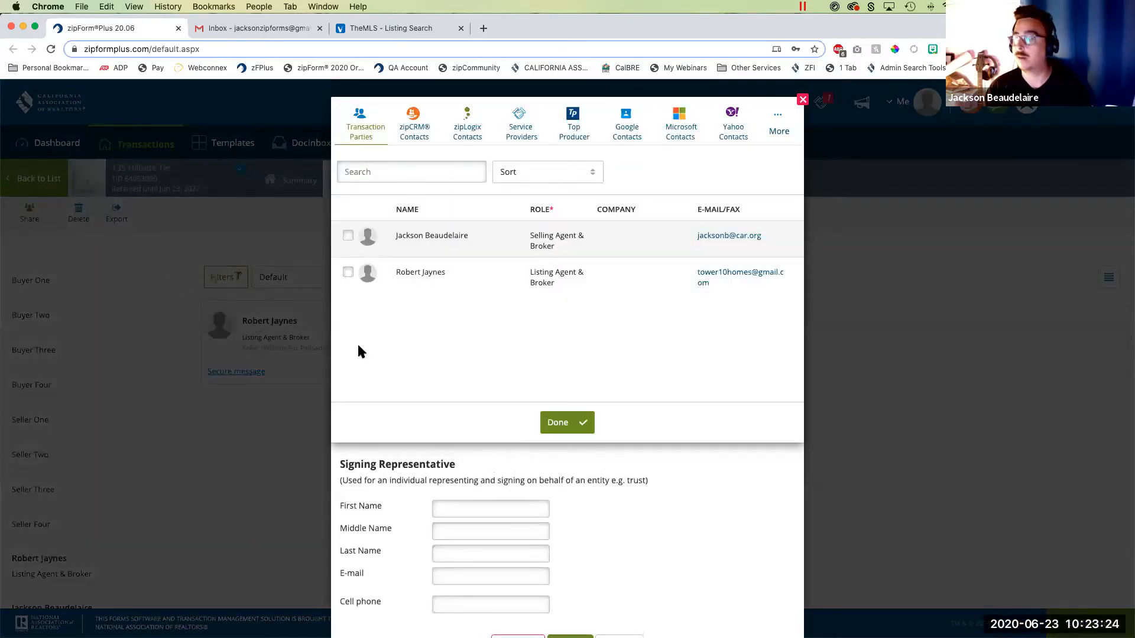
{"action": "left_click", "coordinate": [465, 119]}
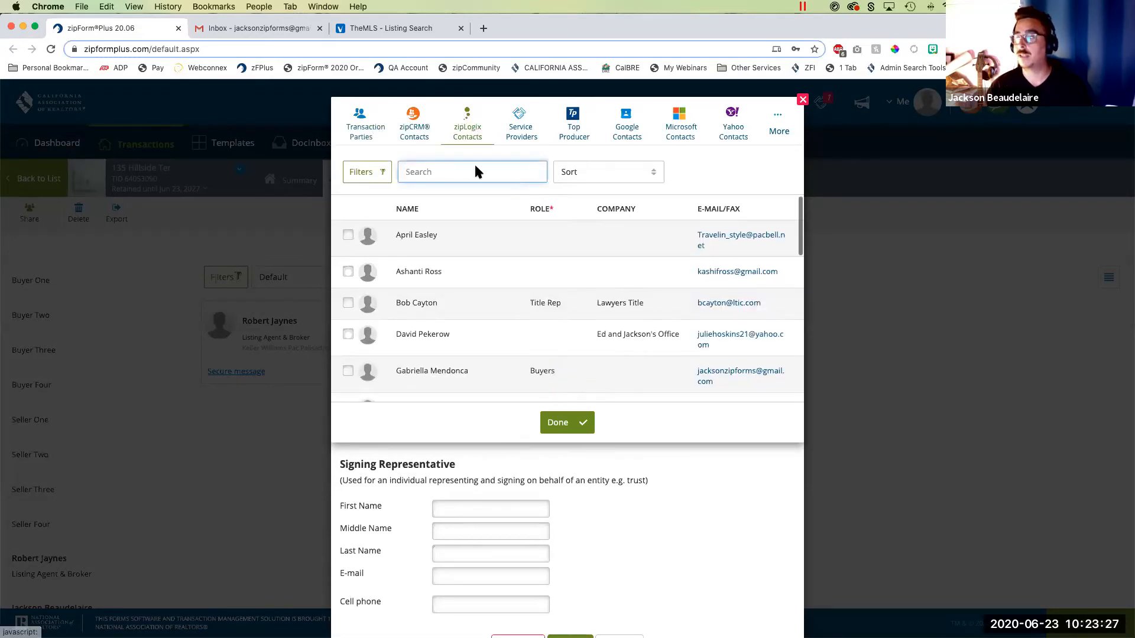
{"action": "scroll", "coordinate": [478, 319], "scroll_direction": "down", "scroll_amount": 8}
{"action": "scroll", "coordinate": [480, 320], "scroll_direction": "down", "scroll_amount": 1}
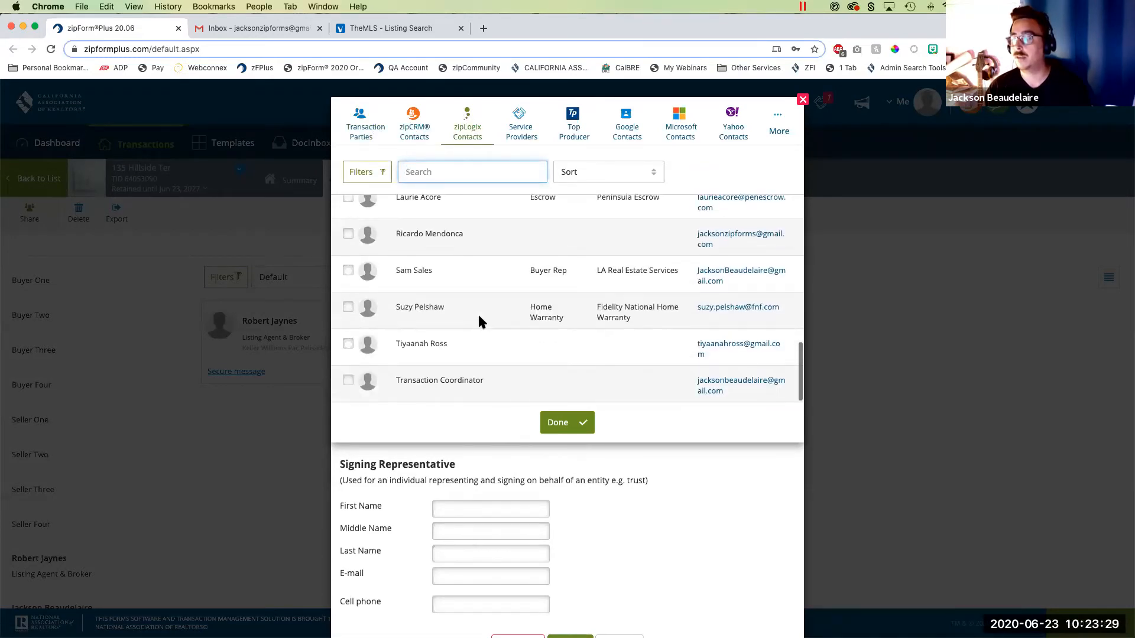
{"action": "scroll", "coordinate": [426, 278], "scroll_direction": "up", "scroll_amount": 1}
{"action": "left_click", "coordinate": [363, 267]}
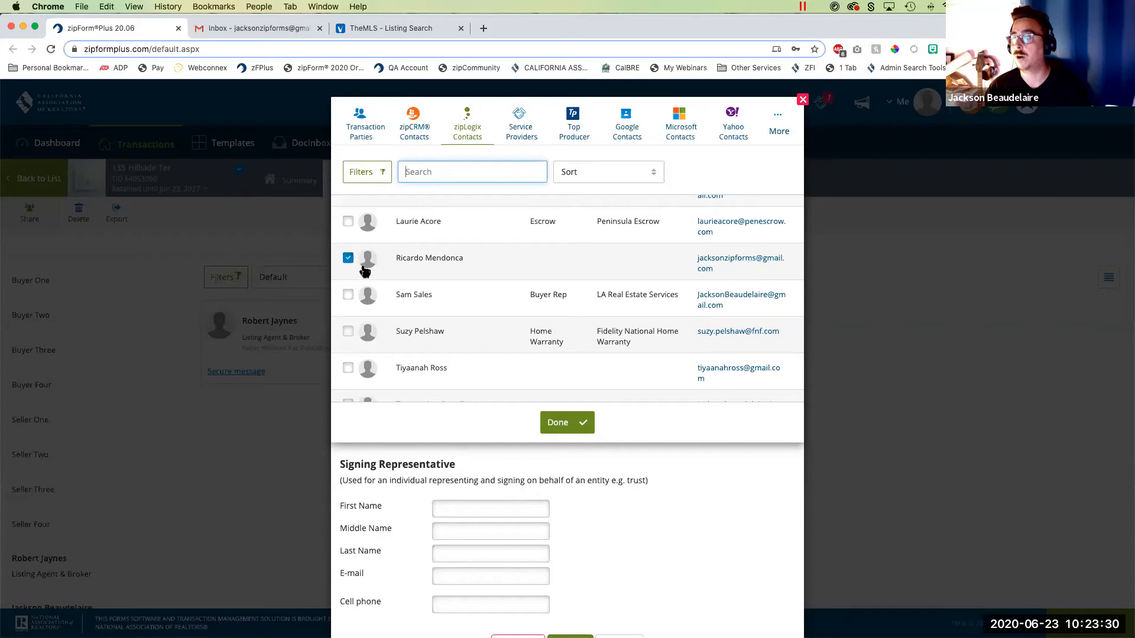
{"action": "left_click", "coordinate": [567, 423]}
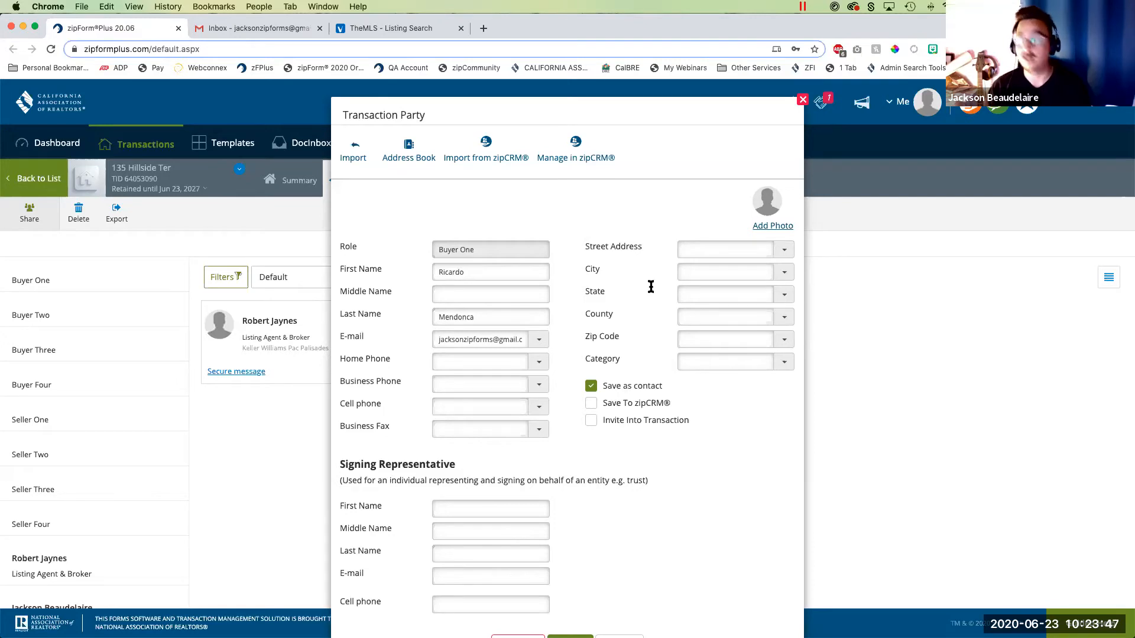
- Set Buyer One to be invited into the transaction and save the party
{"action": "left_click", "coordinate": [591, 421]}
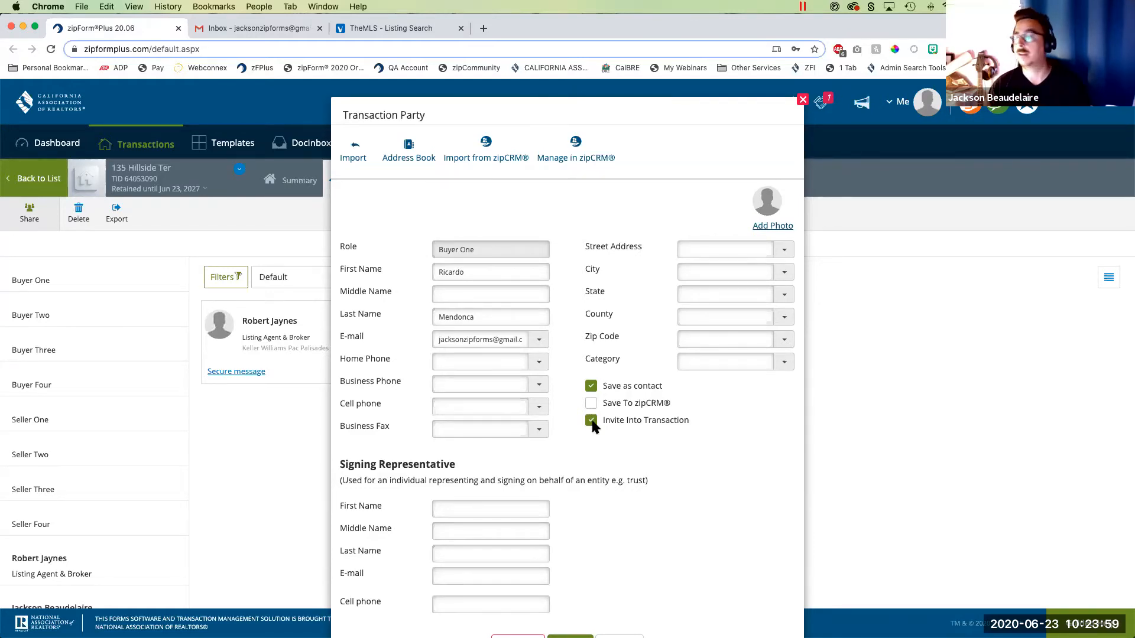
{"action": "scroll", "coordinate": [594, 424], "scroll_direction": "down", "scroll_amount": 2}
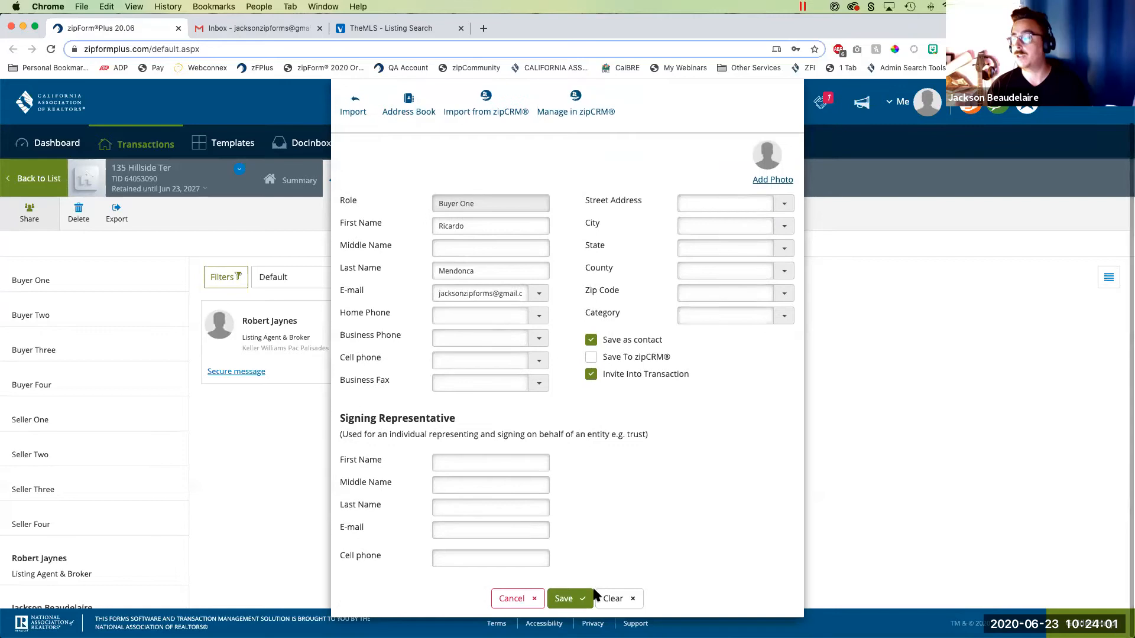
{"action": "left_click", "coordinate": [569, 599]}
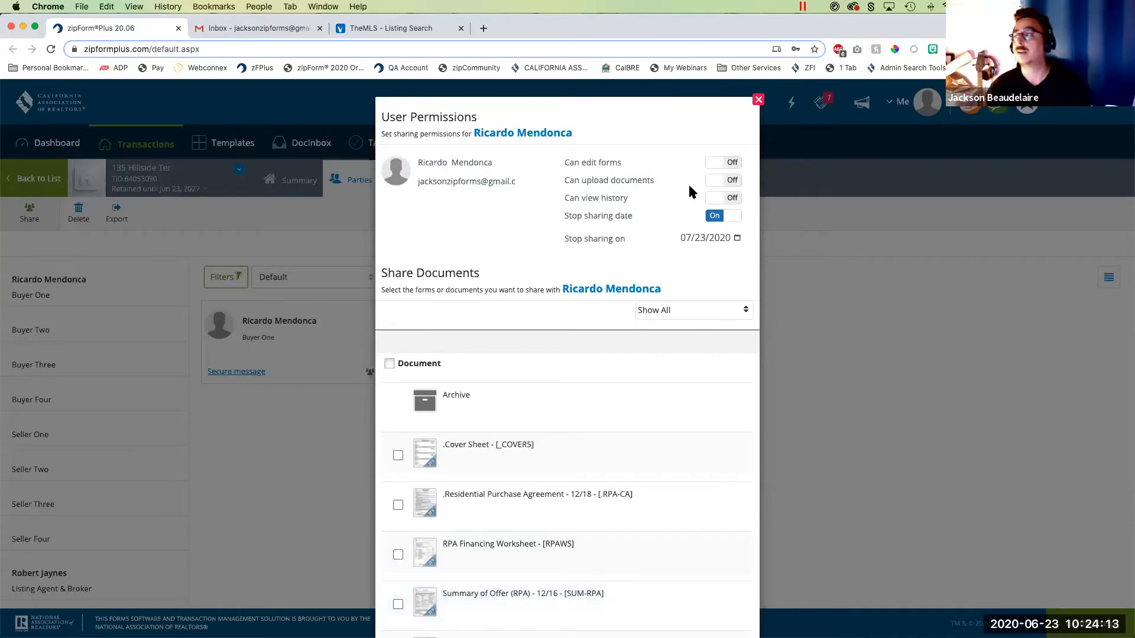
- Allow the buyer to upload documents, turn off the stop sharing date, share the Residential Purchase Agreement, and save and proceed to sending
{"action": "left_click", "coordinate": [720, 179]}
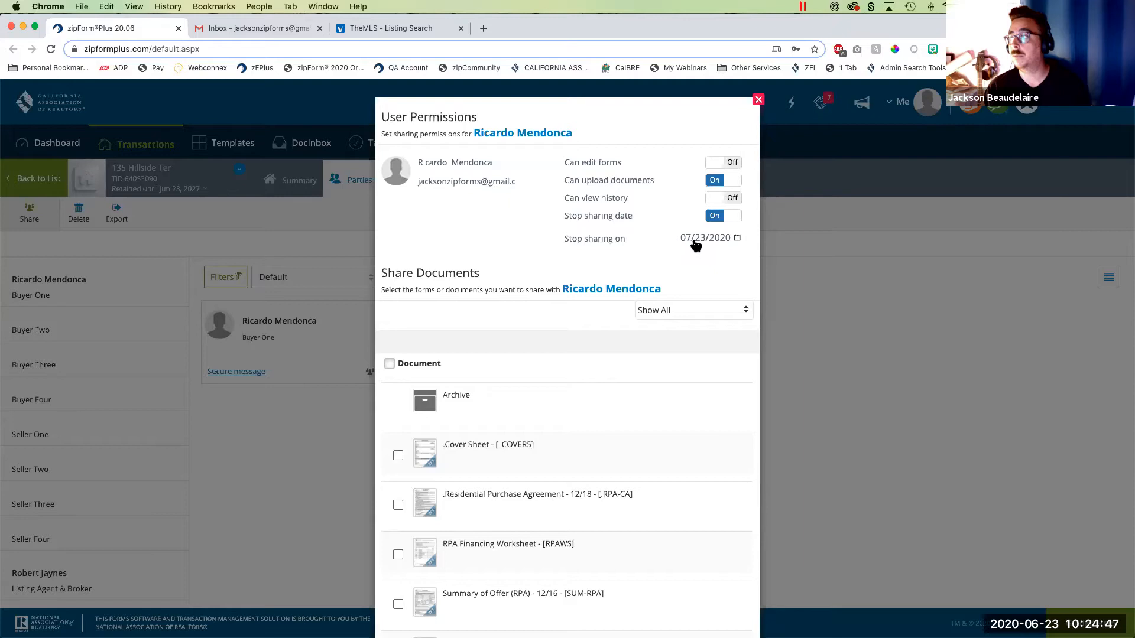
{"action": "left_click", "coordinate": [715, 216]}
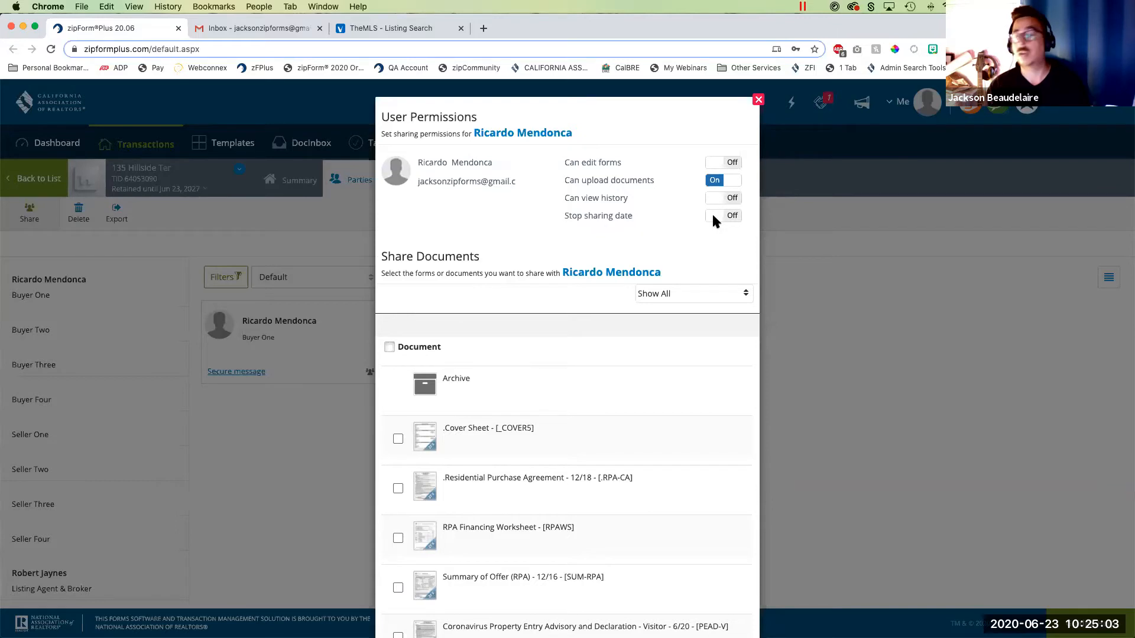
{"action": "scroll", "coordinate": [532, 425], "scroll_direction": "down", "scroll_amount": 1}
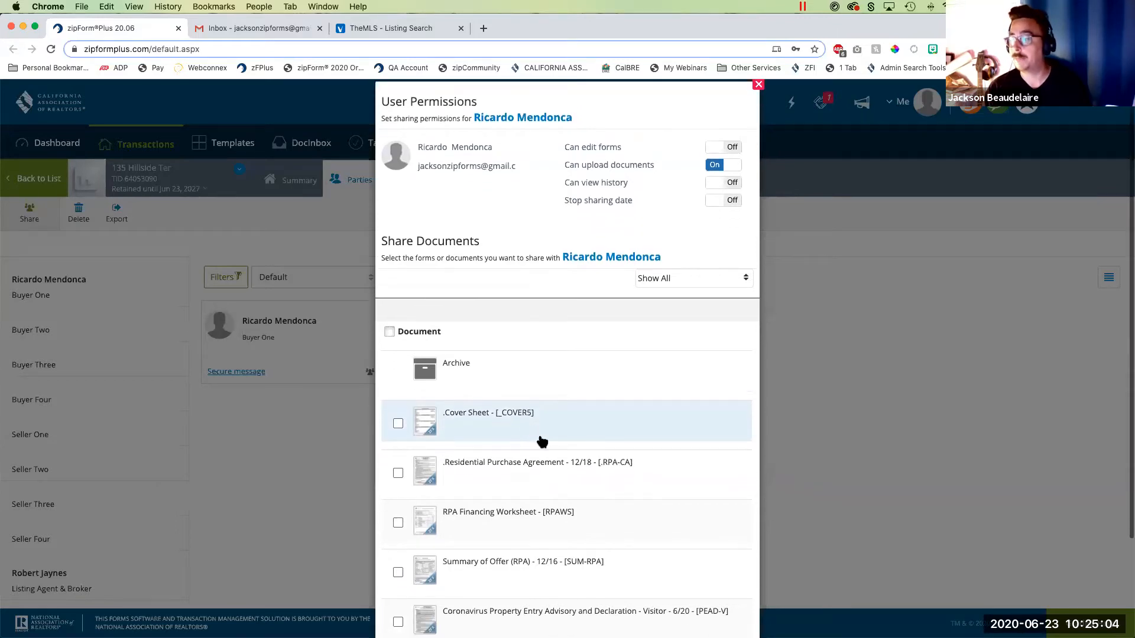
{"action": "left_click", "coordinate": [529, 473]}
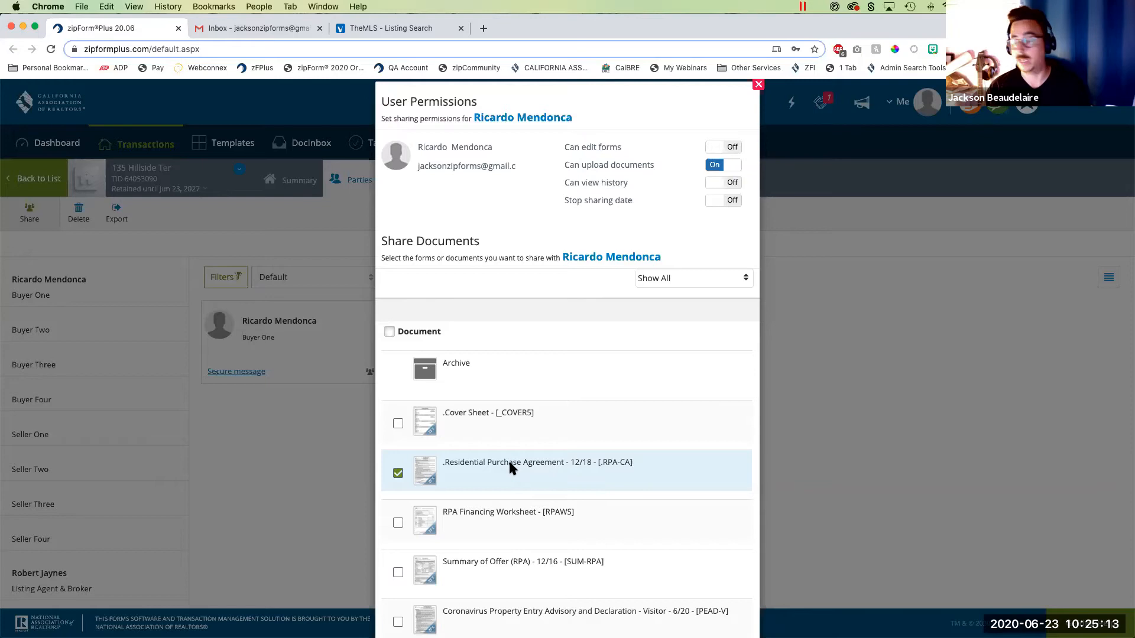
{"action": "scroll", "coordinate": [508, 462], "scroll_direction": "down", "scroll_amount": 3}
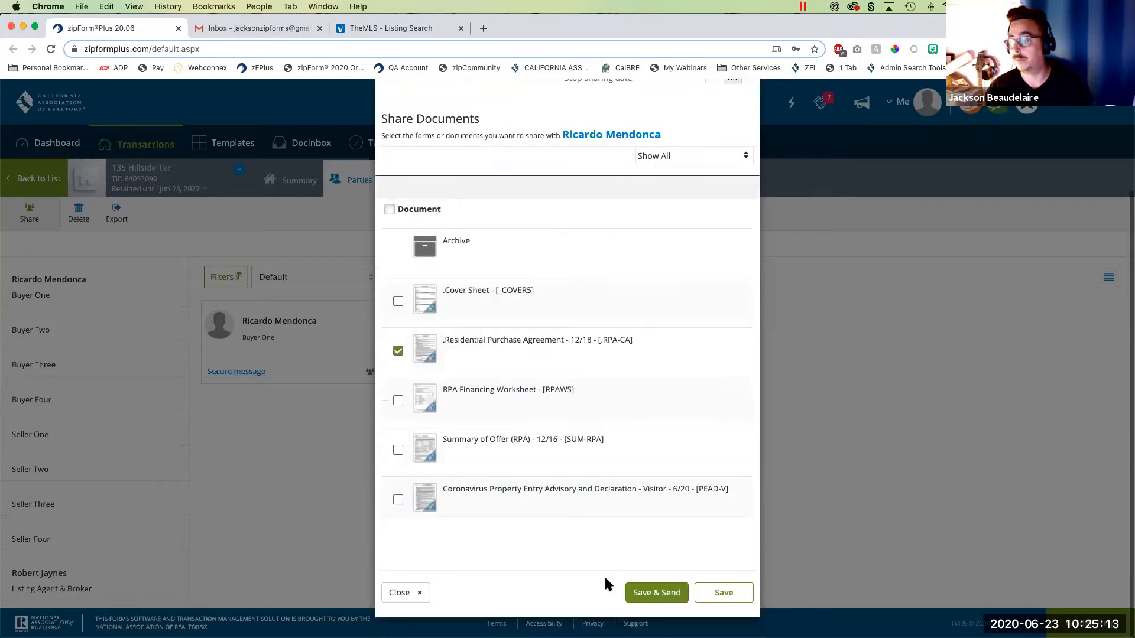
{"action": "left_click", "coordinate": [656, 592]}
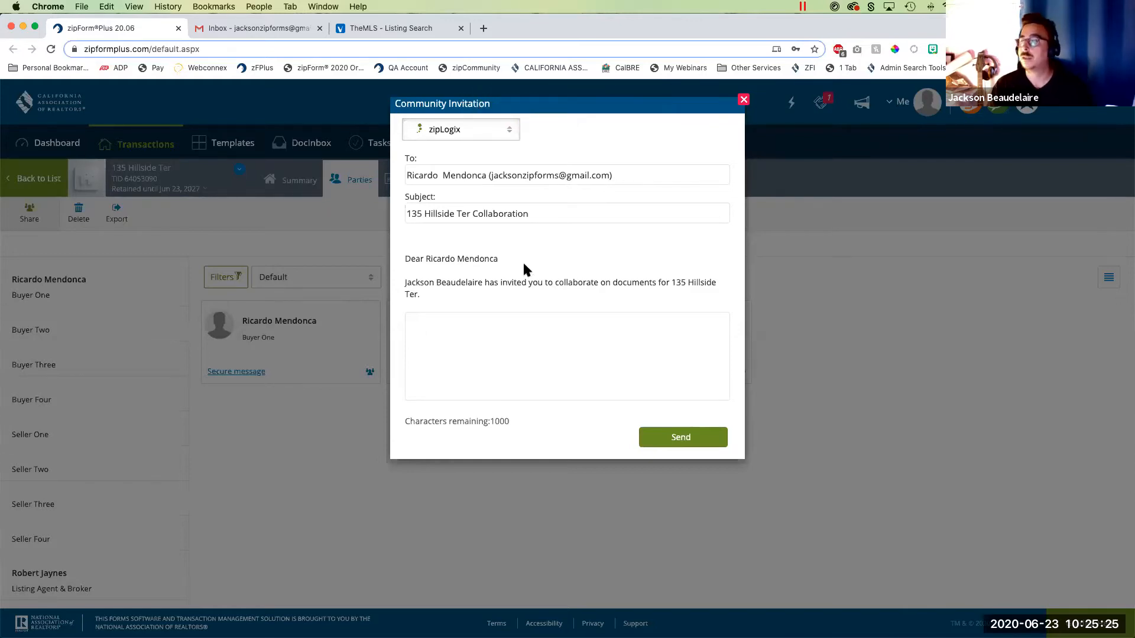
- Add the message "Please upload your Proof of Funds and your Pre-Approval" to the community invitation and send it to the buyer
{"action": "left_click", "coordinate": [520, 330]}
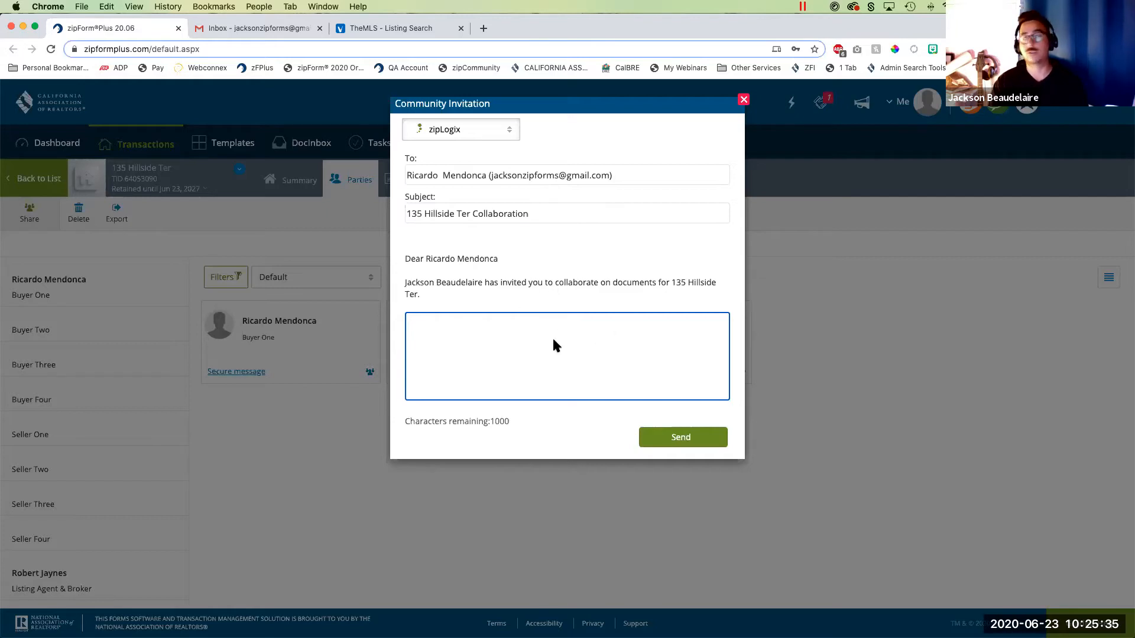
{"action": "type", "text": "Pleaseup"}
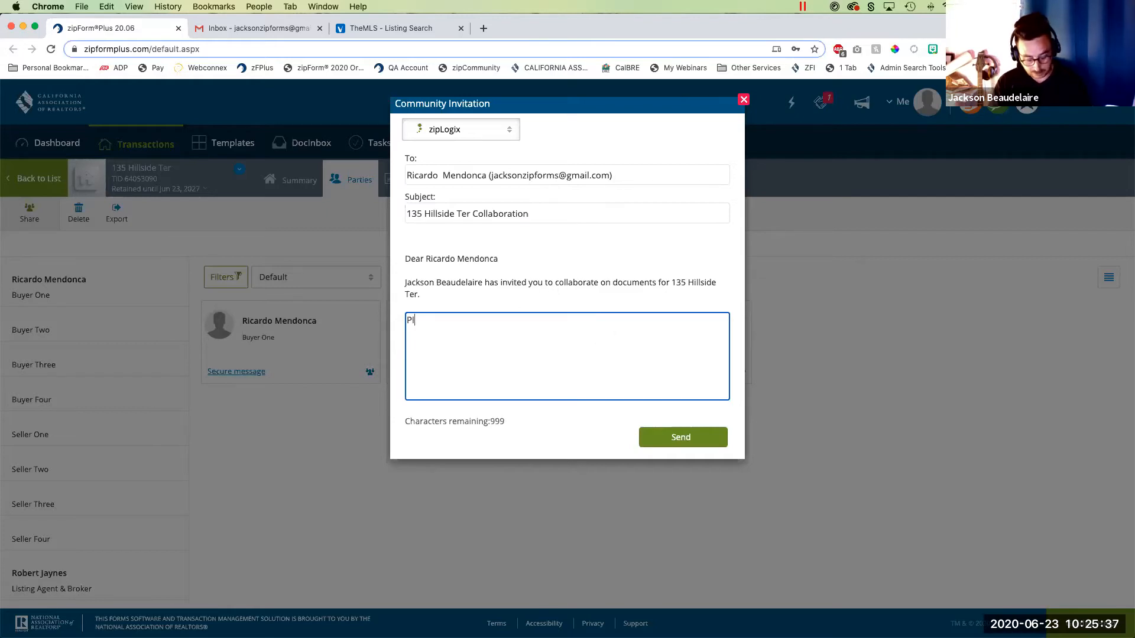
{"action": "key", "text": "BackSpace"}
{"action": "key", "text": "BackSpace"}
{"action": "type", "text": "upload yo"}
{"action": "key", "text": "BackSpace"}
{"action": "key", "text": "BackSpace"}
{"action": "type", "text": "your Pr"}
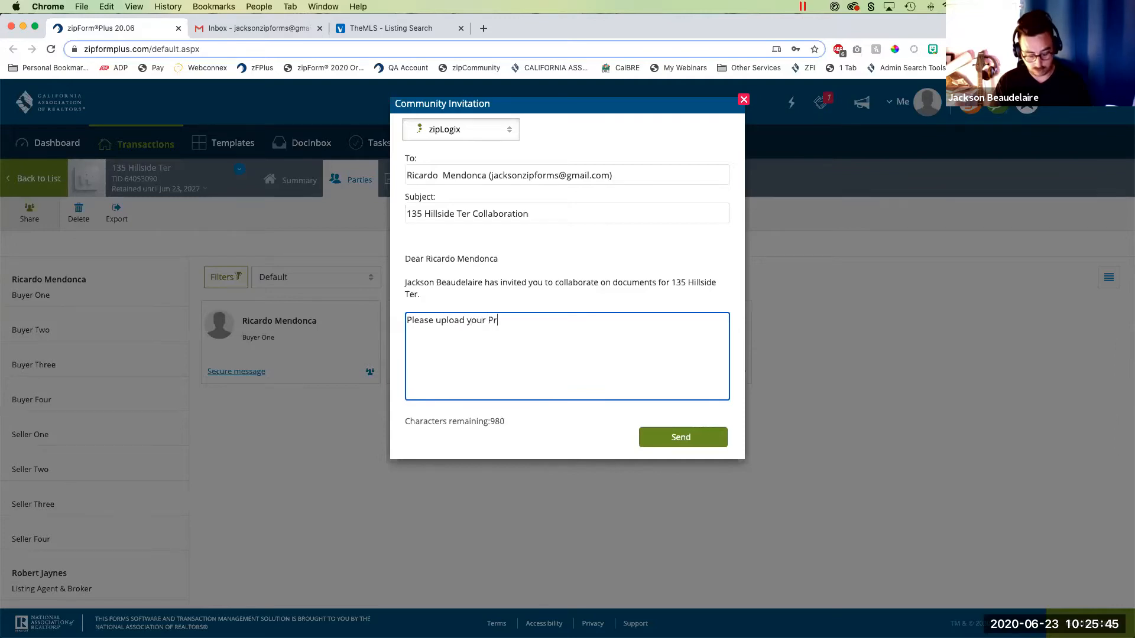
{"action": "type", "text": "oof of Funds"}
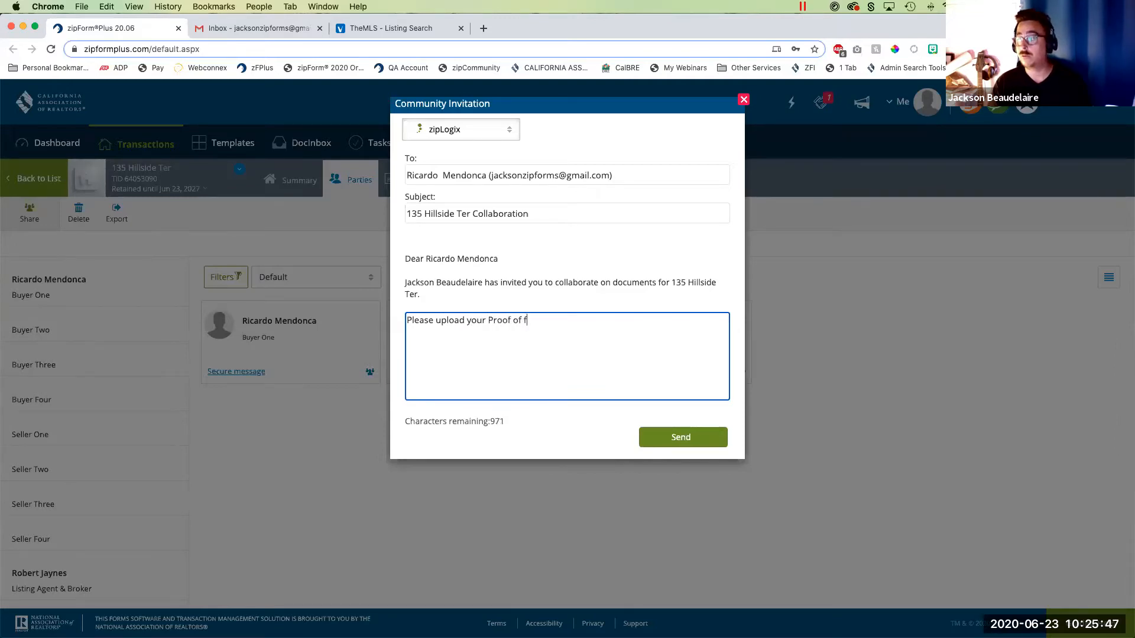
{"action": "type", "text": " and your "}
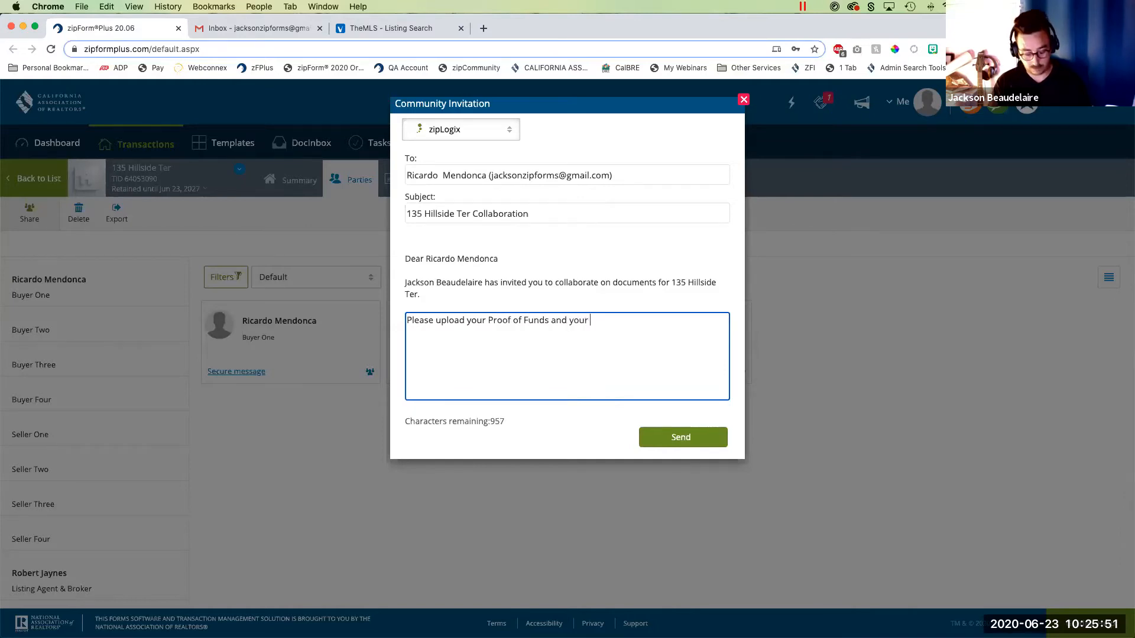
{"action": "type", "text": "Pre-Approval"}
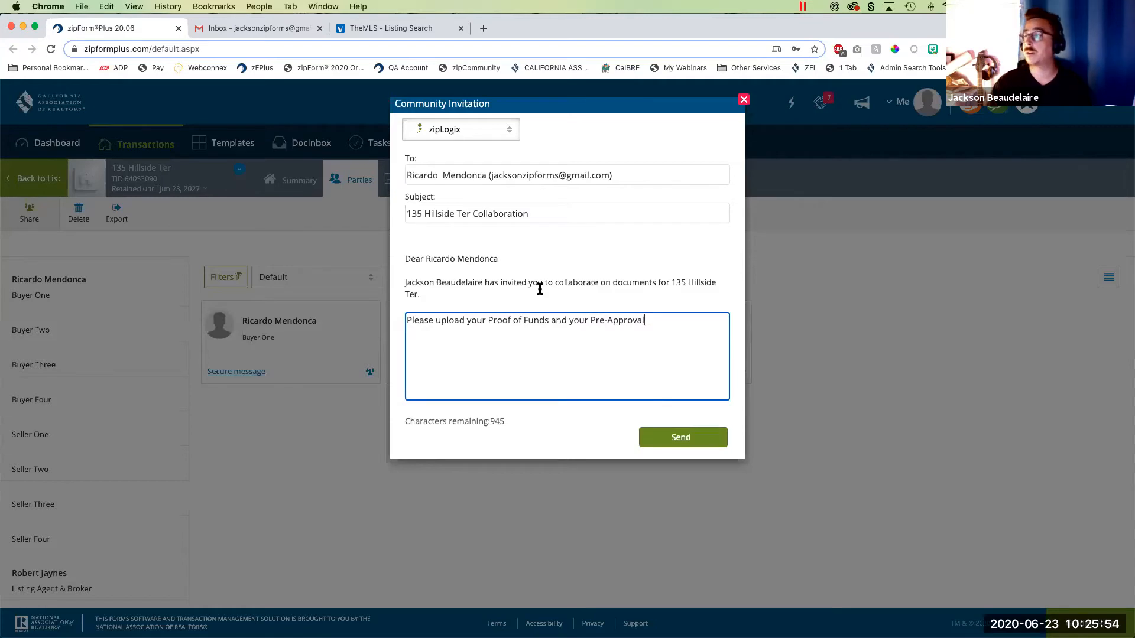
{"action": "left_click", "coordinate": [680, 438]}
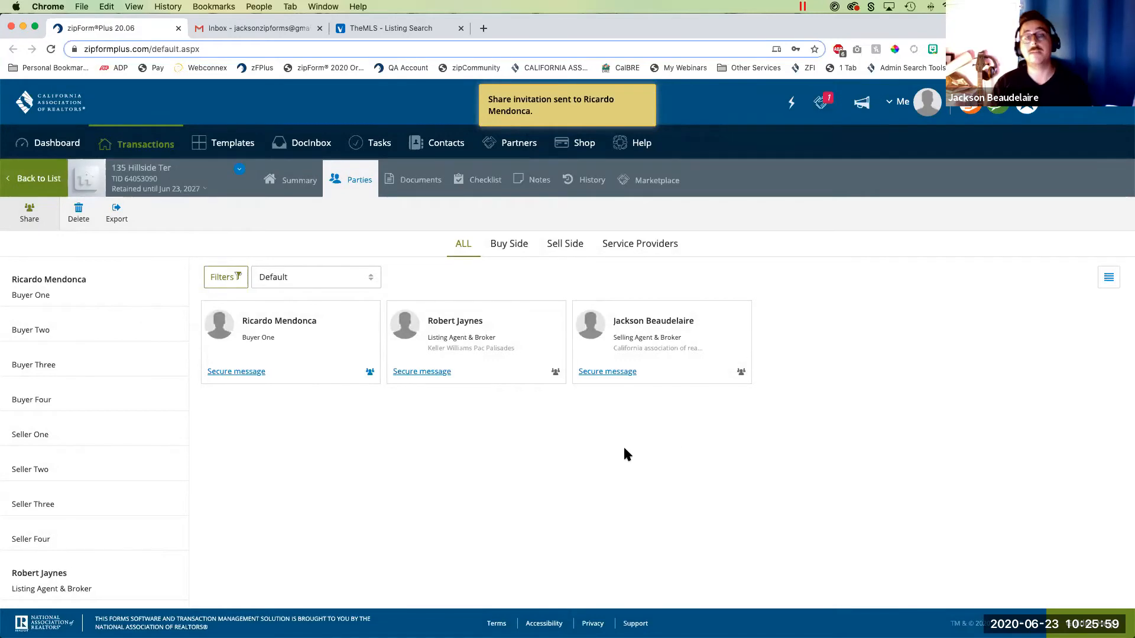
- Switch to Gmail, refresh the inbox, and follow the collaboration invitation's link to view the shared documents
{"action": "left_click", "coordinate": [262, 31]}
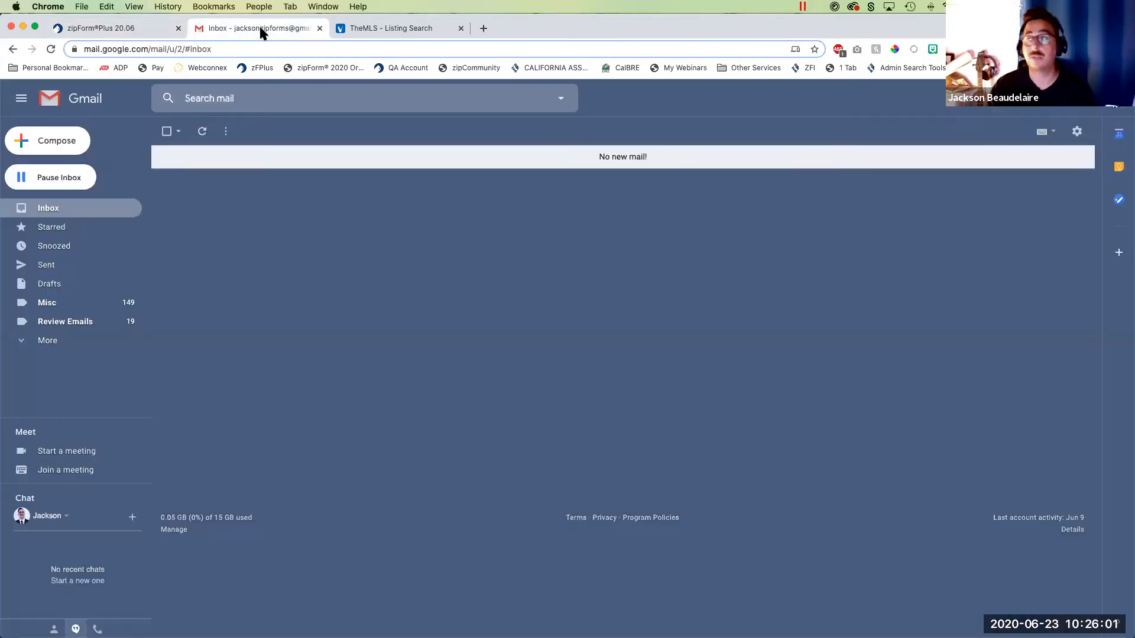
{"action": "left_click", "coordinate": [206, 130]}
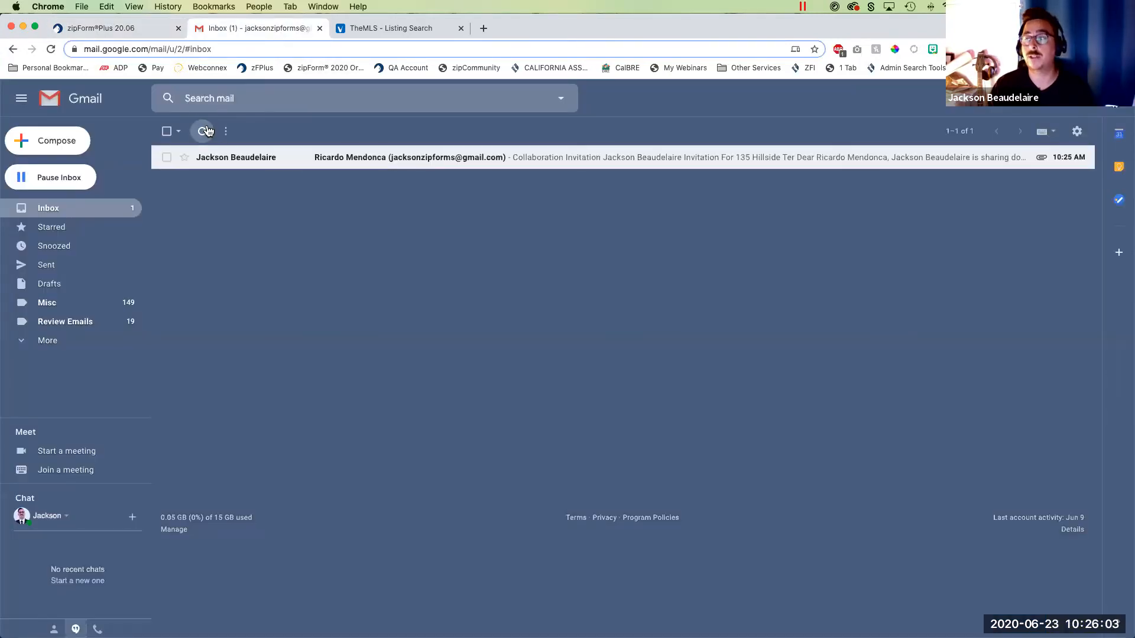
{"action": "left_click", "coordinate": [435, 159]}
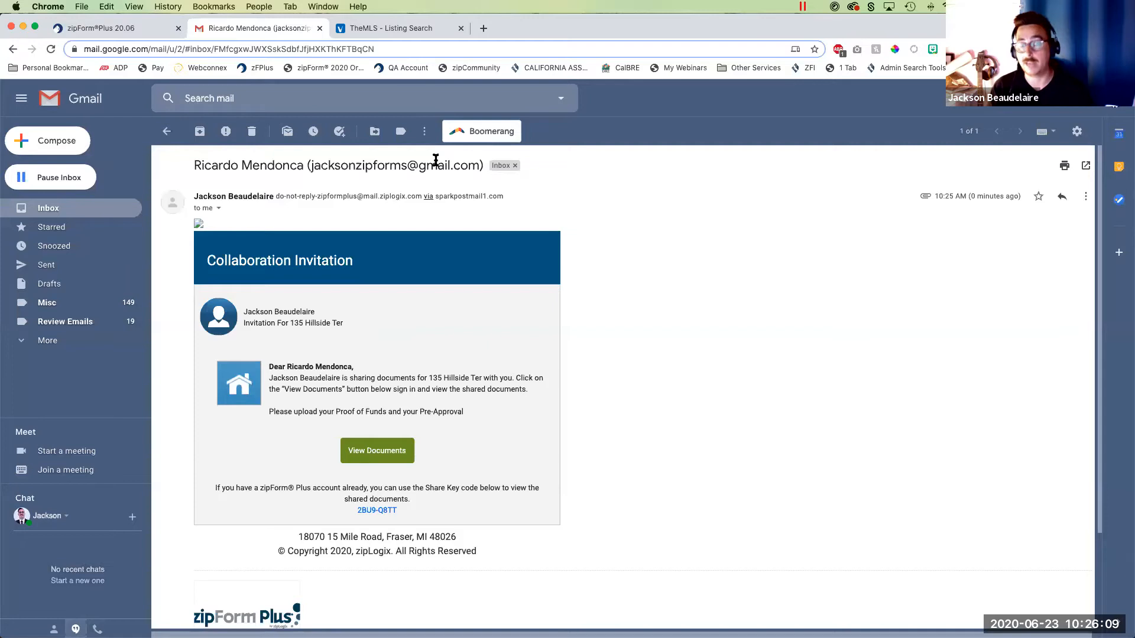
{"action": "left_click", "coordinate": [378, 454]}
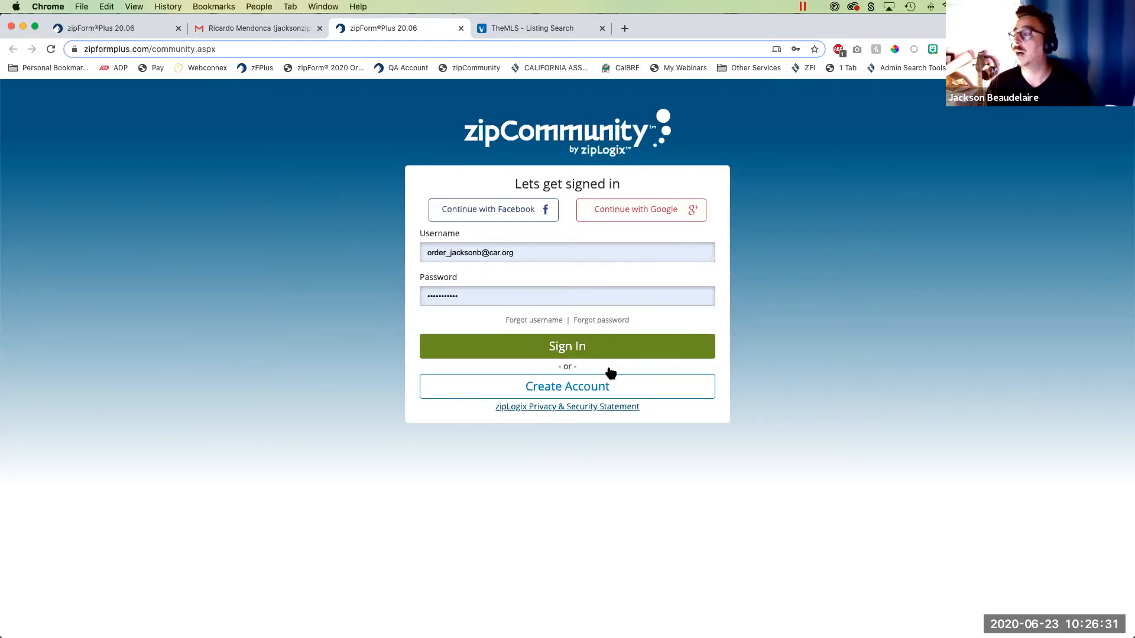
- Review the zipCommunity account creation form for the buyer and check back on the invitation email
{"action": "left_click", "coordinate": [576, 388]}
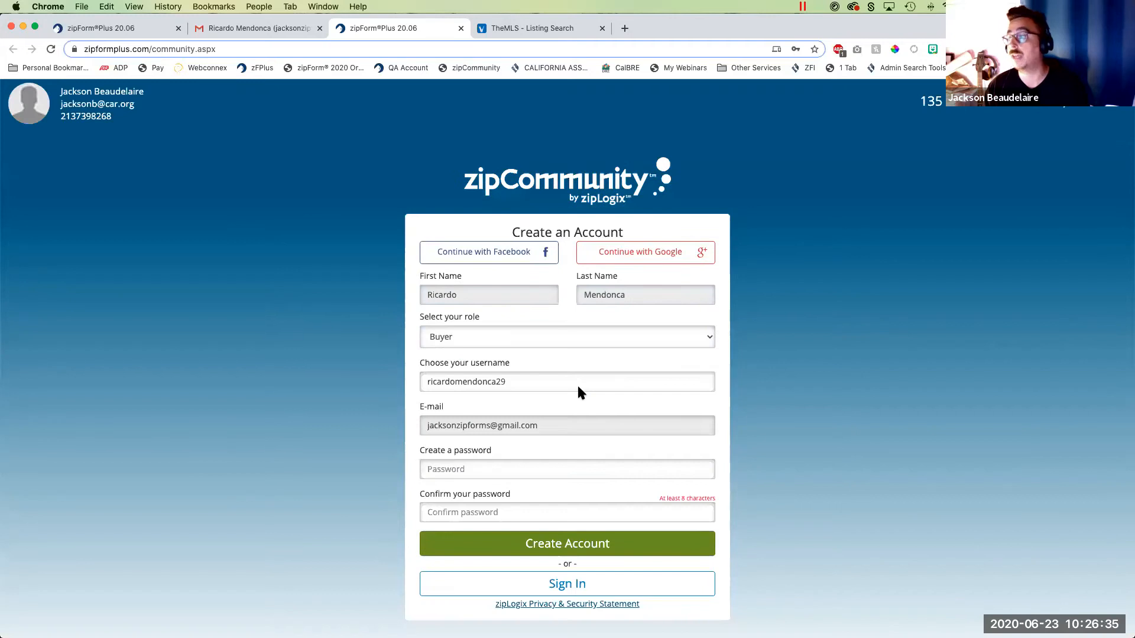
{"action": "left_click", "coordinate": [283, 27]}
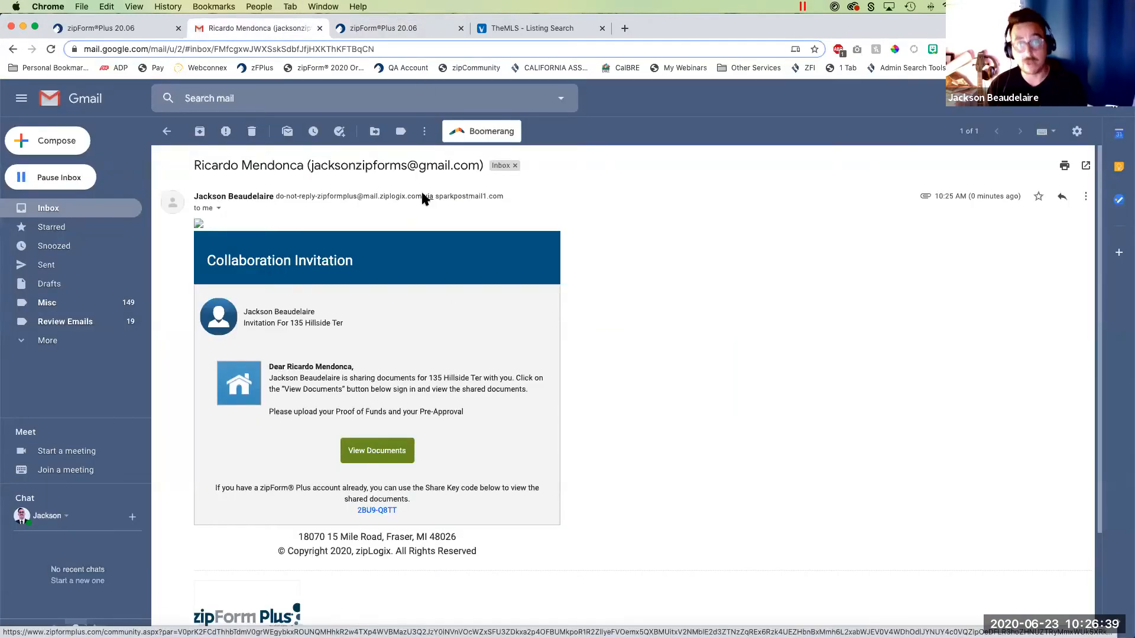
{"action": "left_click", "coordinate": [414, 29]}
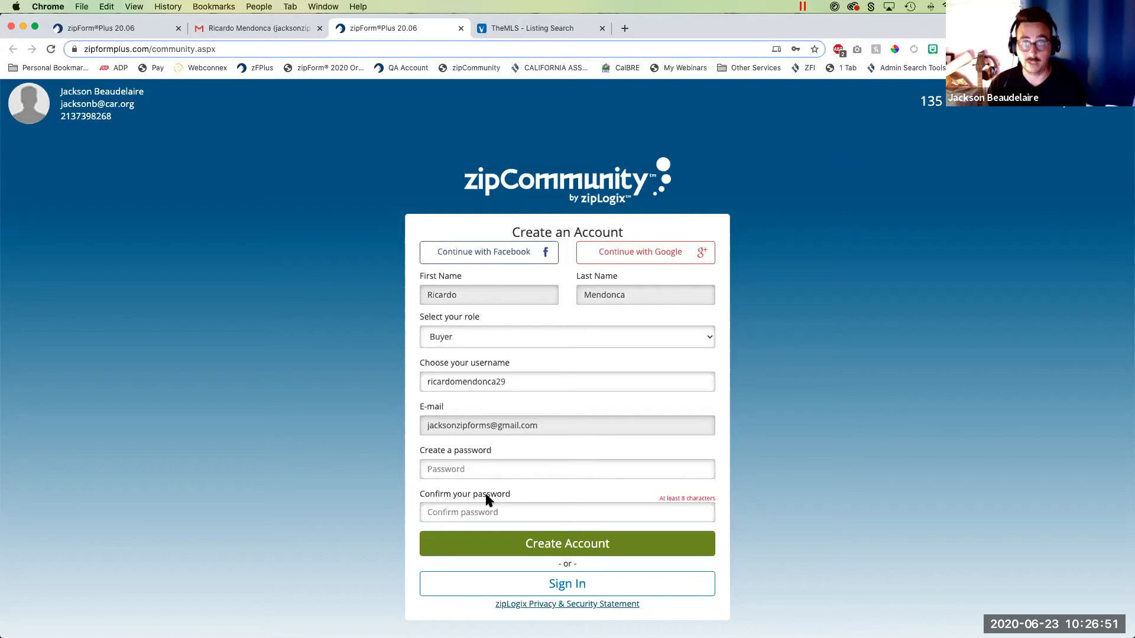
{"action": "scroll", "coordinate": [506, 477], "scroll_direction": "down", "scroll_amount": 2}
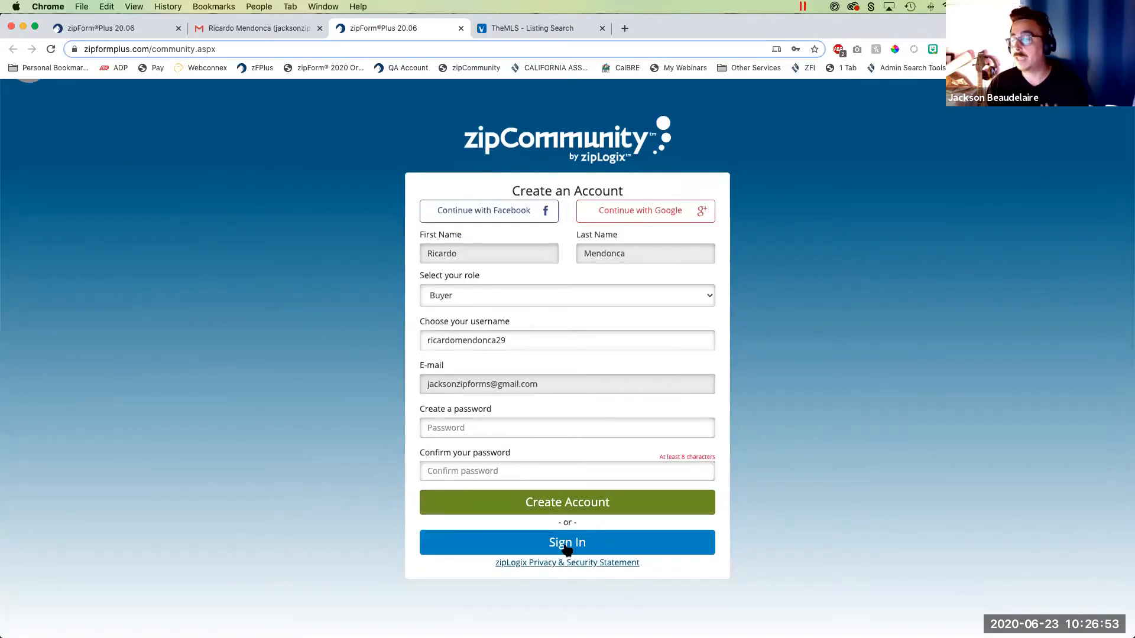
- Sign in to zipCommunity with the buyer's existing account, using the saved username and password
{"action": "left_click", "coordinate": [568, 544]}
{"action": "left_click_drag", "start_coordinate": [559, 307], "coordinate": [306, 278]}
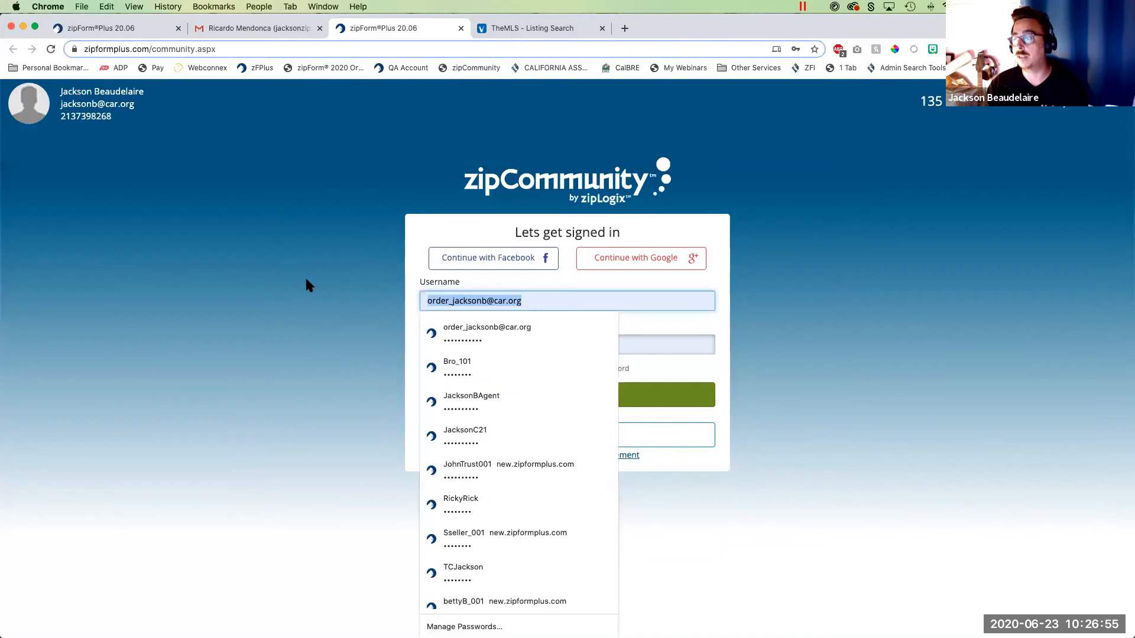
{"action": "left_click", "coordinate": [465, 504]}
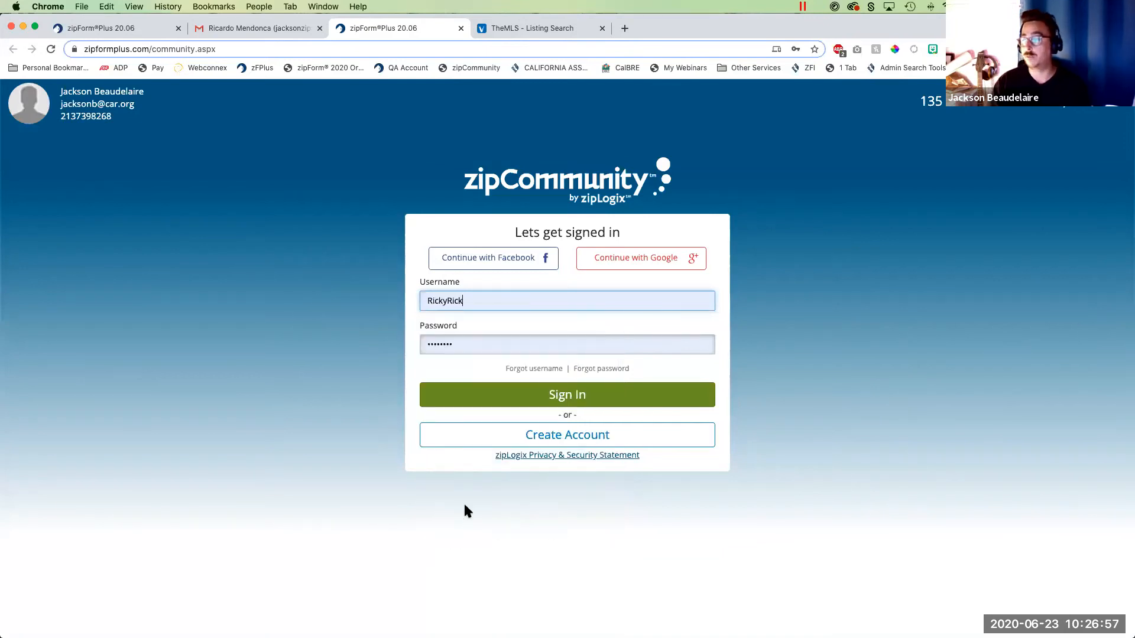
{"action": "left_click", "coordinate": [573, 401]}
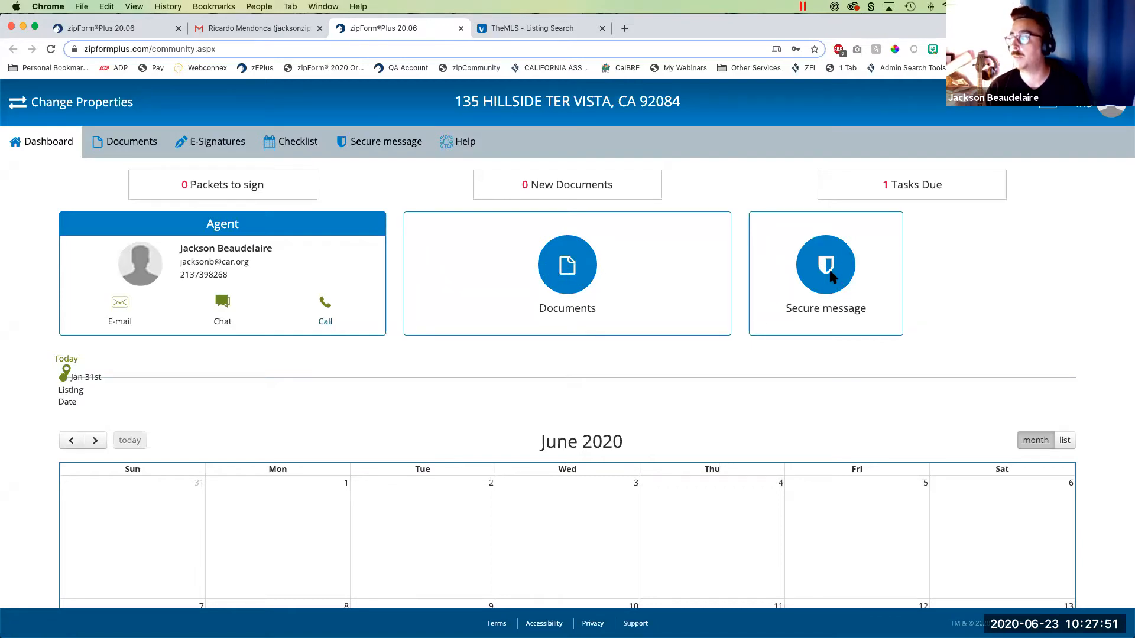
- Open the shared Residential Purchase Agreement as the buyer, read through its disclosures and offer terms, and close it
{"action": "left_click", "coordinate": [123, 148]}
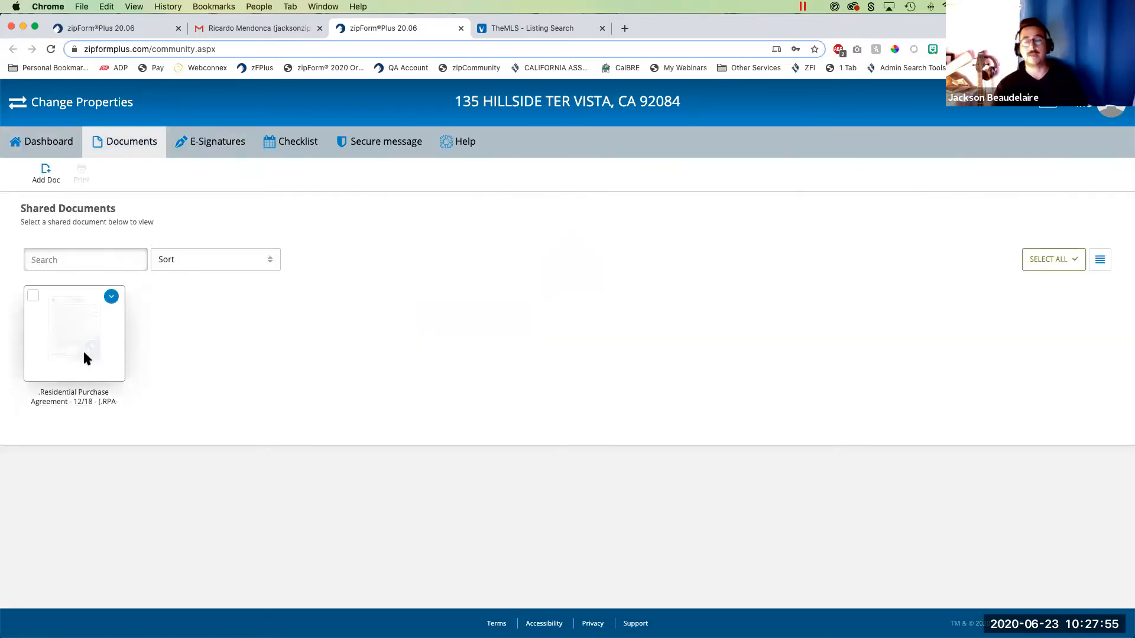
{"action": "left_click", "coordinate": [77, 349]}
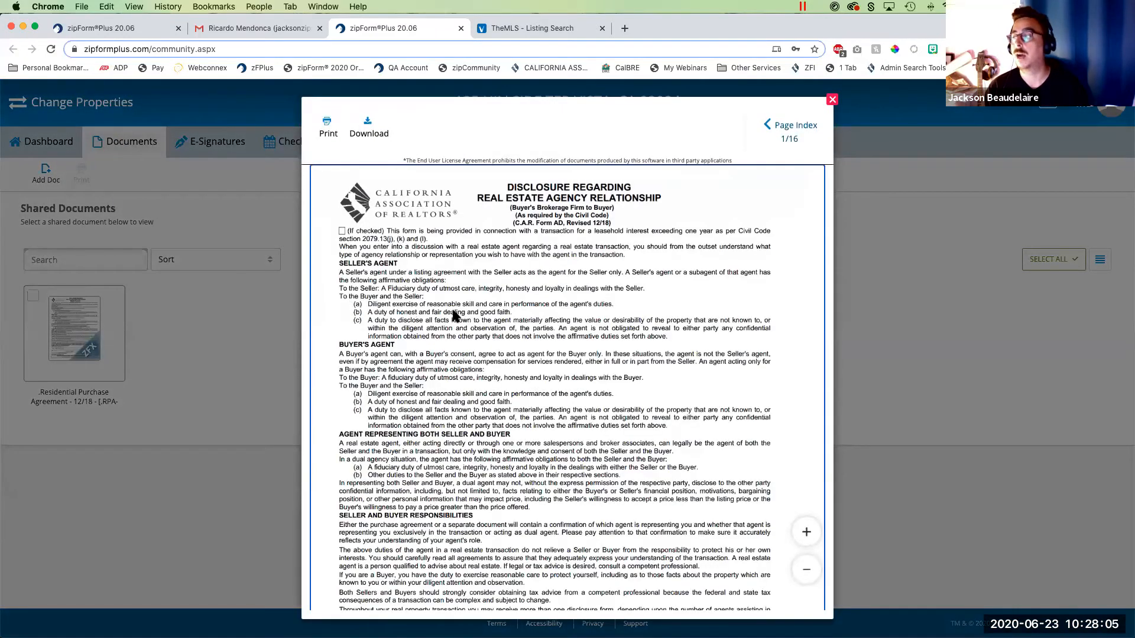
{"action": "scroll", "coordinate": [455, 316], "scroll_direction": "down", "scroll_amount": 6}
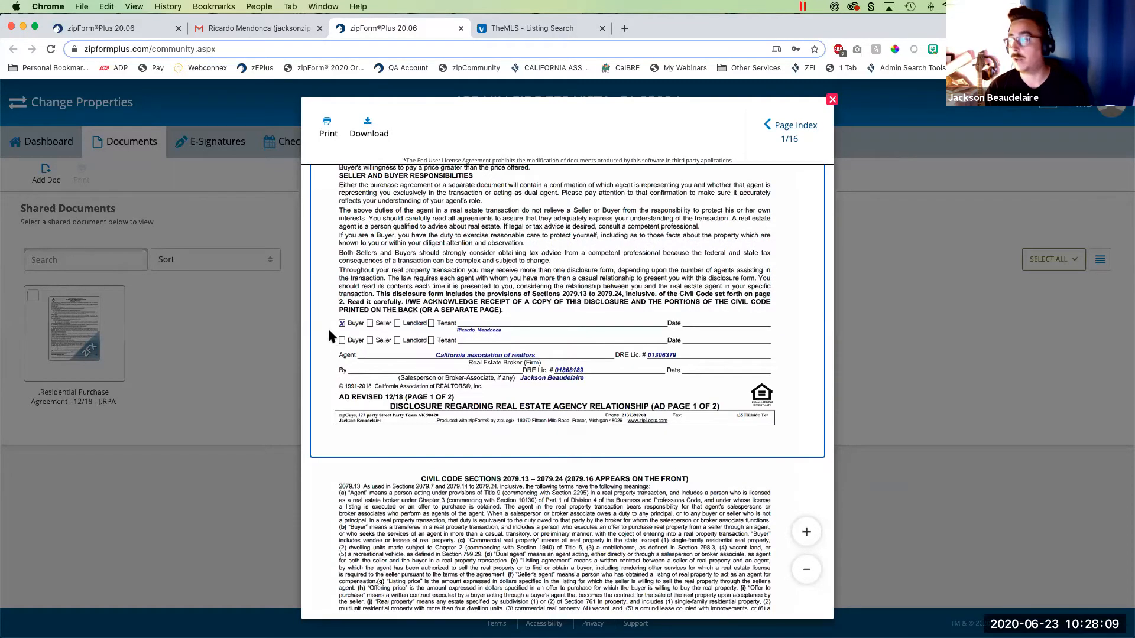
{"action": "scroll", "coordinate": [400, 430], "scroll_direction": "down", "scroll_amount": 7}
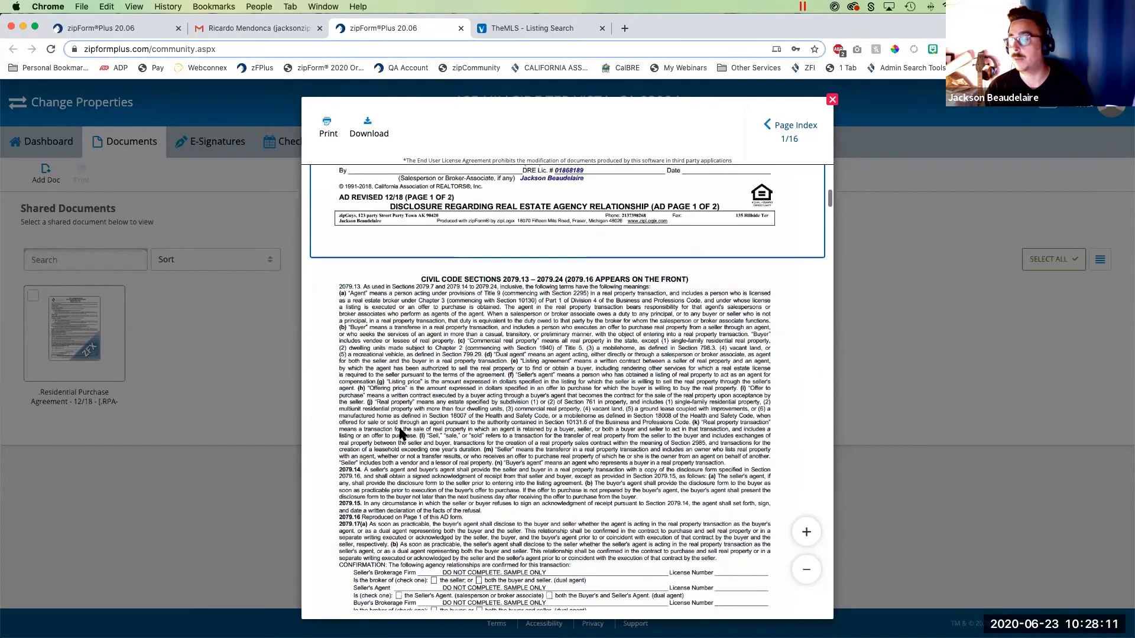
{"action": "scroll", "coordinate": [400, 434], "scroll_direction": "down", "scroll_amount": 10}
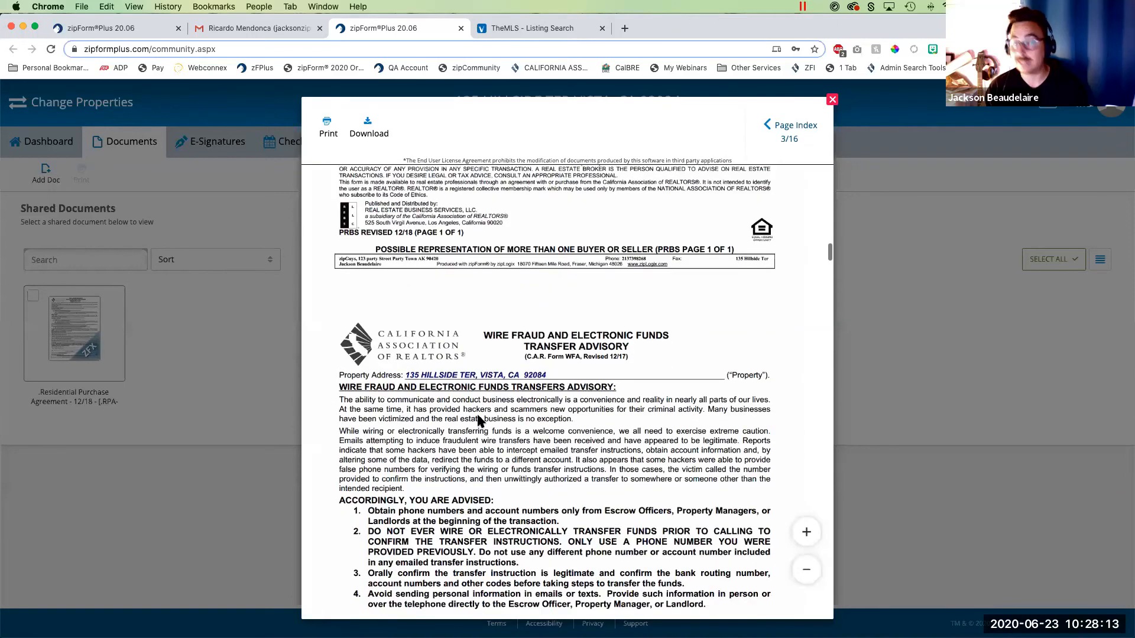
{"action": "scroll", "coordinate": [480, 420], "scroll_direction": "down", "scroll_amount": 8}
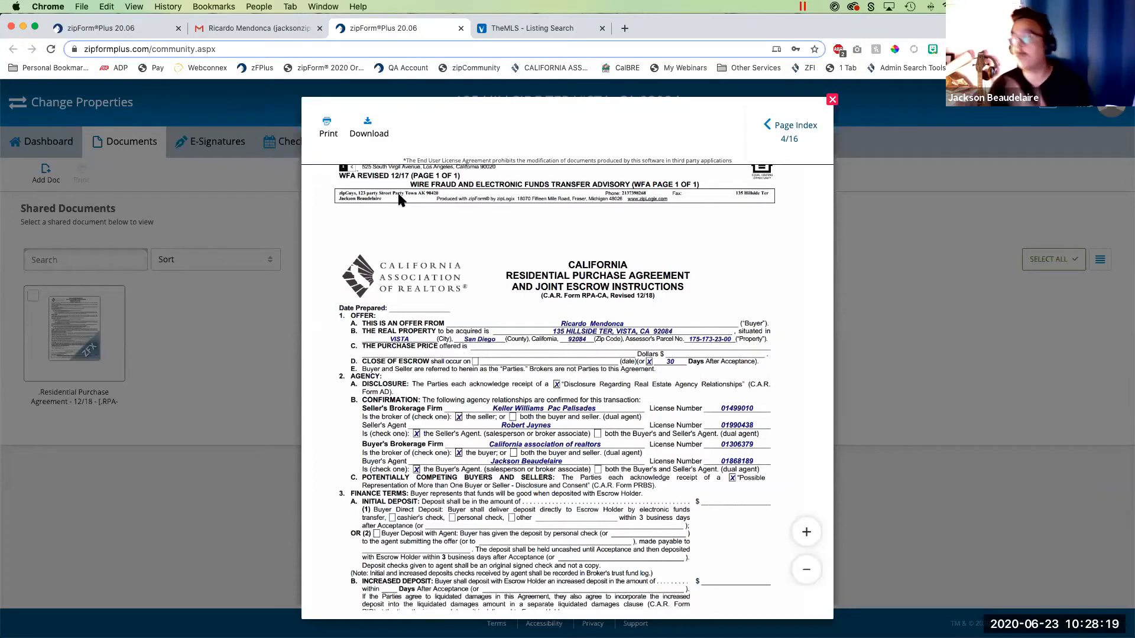
{"action": "scroll", "coordinate": [477, 387], "scroll_direction": "down", "scroll_amount": 3}
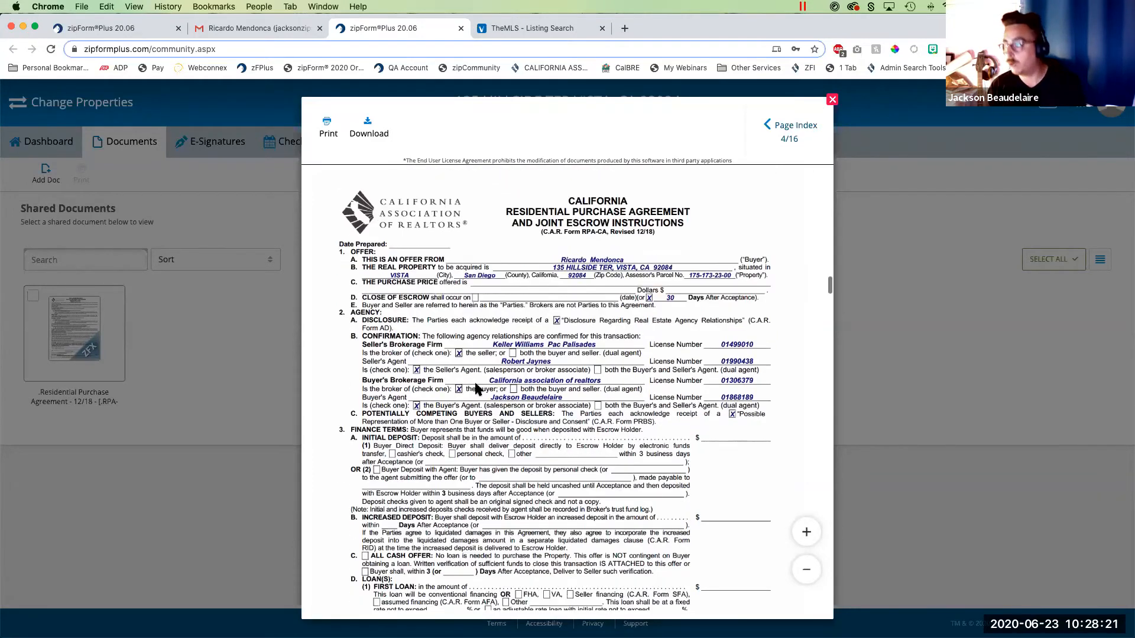
{"action": "scroll", "coordinate": [476, 387], "scroll_direction": "down", "scroll_amount": 3}
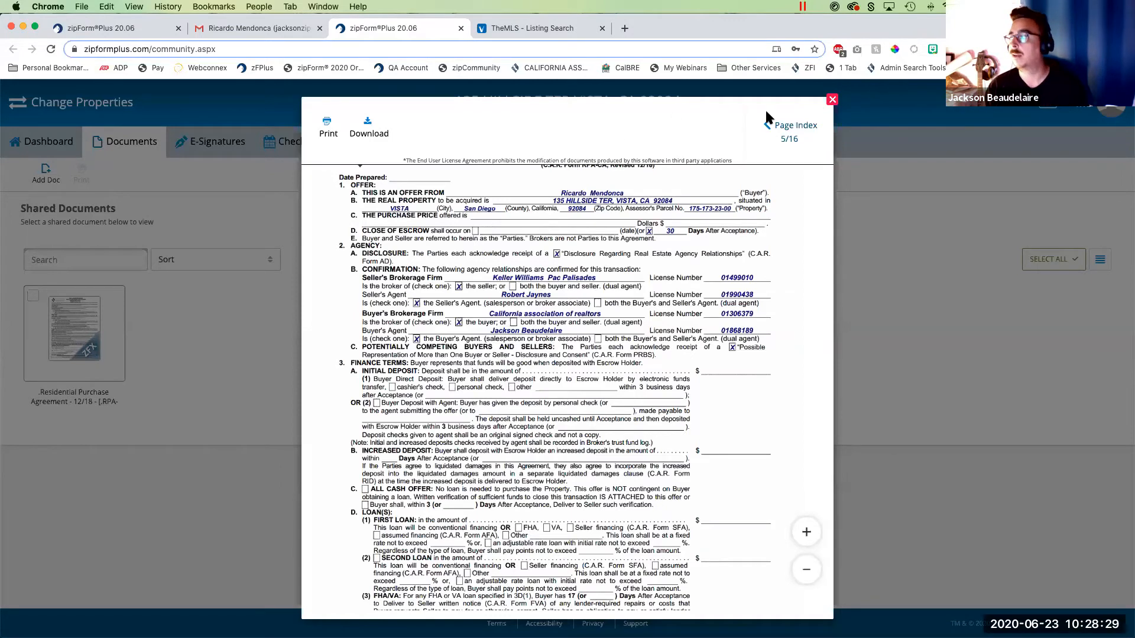
{"action": "left_click", "coordinate": [832, 99]}
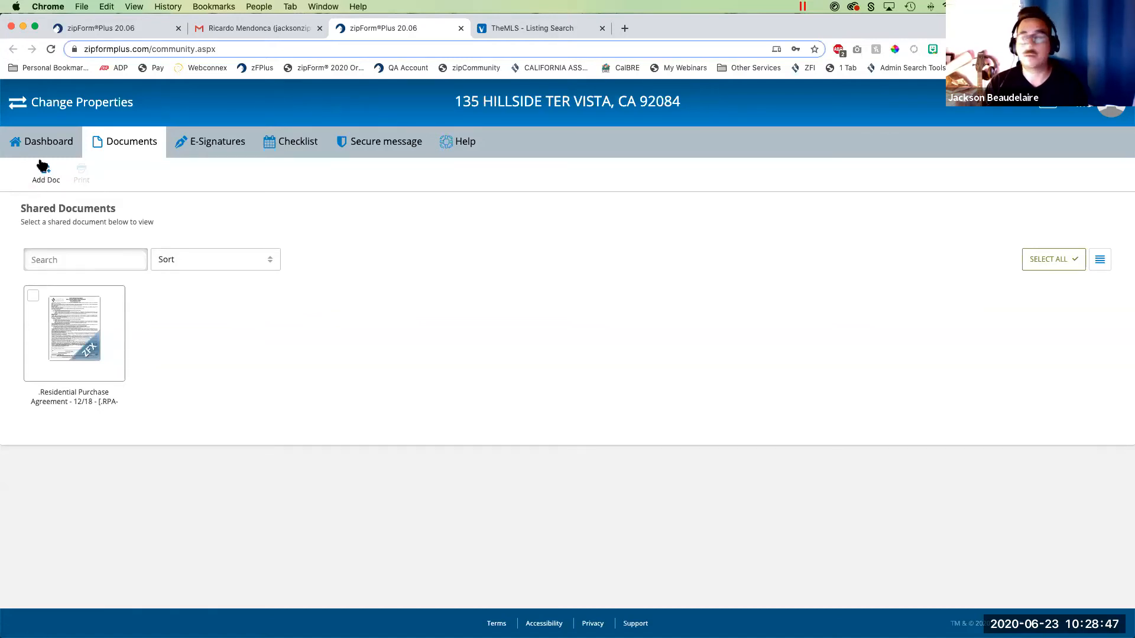
- Select POF.pdf from the Purchase Docs folder on the computer as a document to add to the shared documents
{"action": "left_click", "coordinate": [45, 179]}
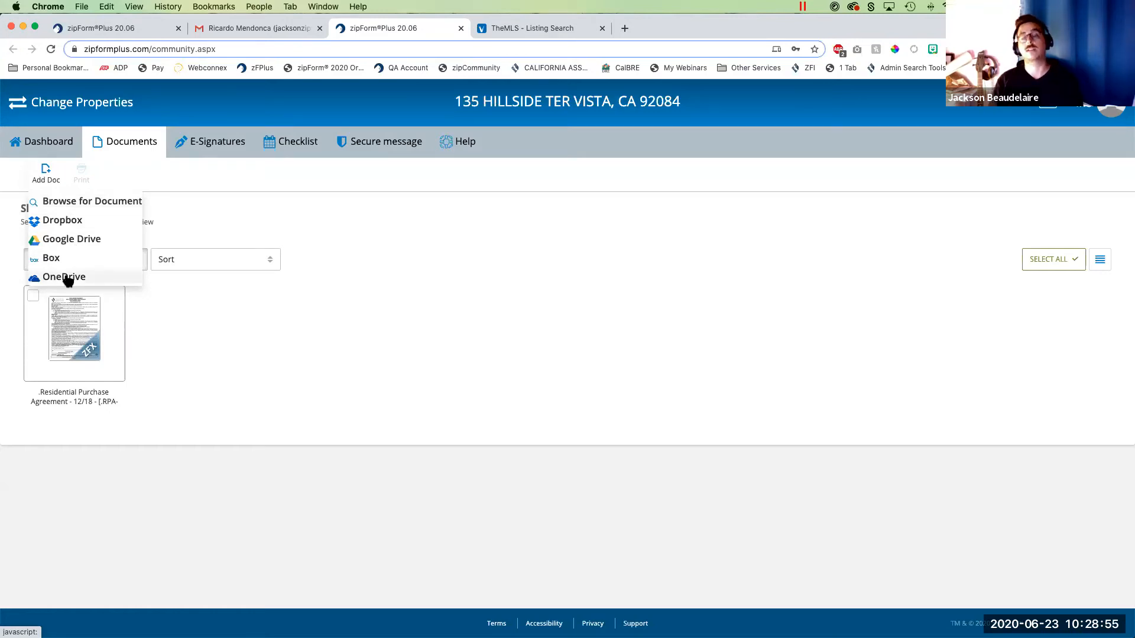
{"action": "left_click", "coordinate": [97, 205]}
{"action": "left_click", "coordinate": [383, 151]}
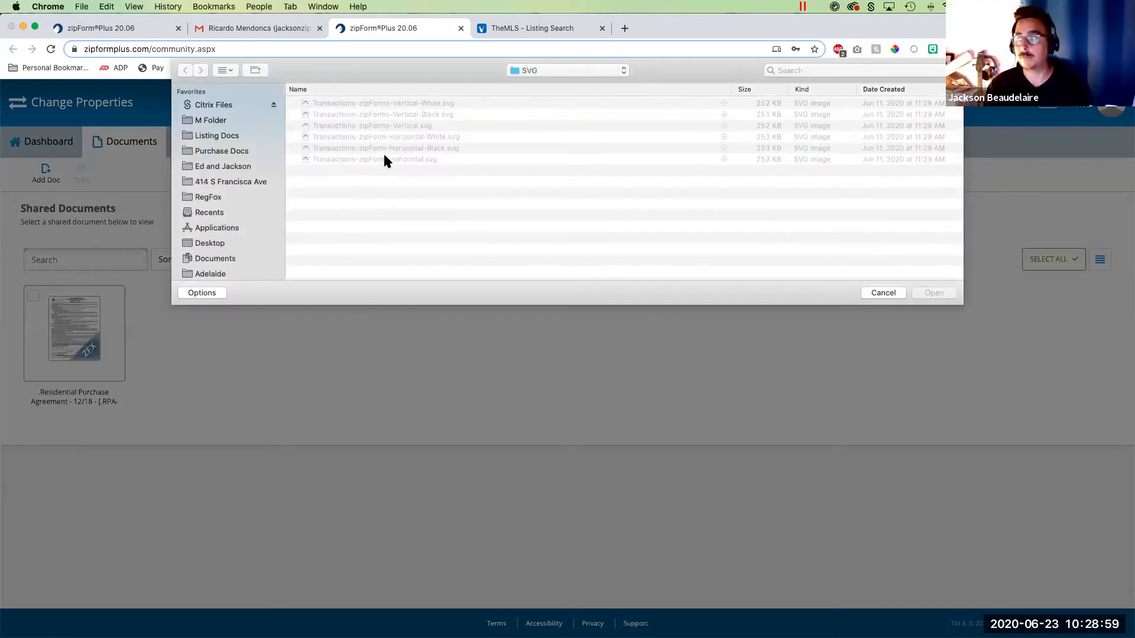
{"action": "left_click", "coordinate": [551, 70]}
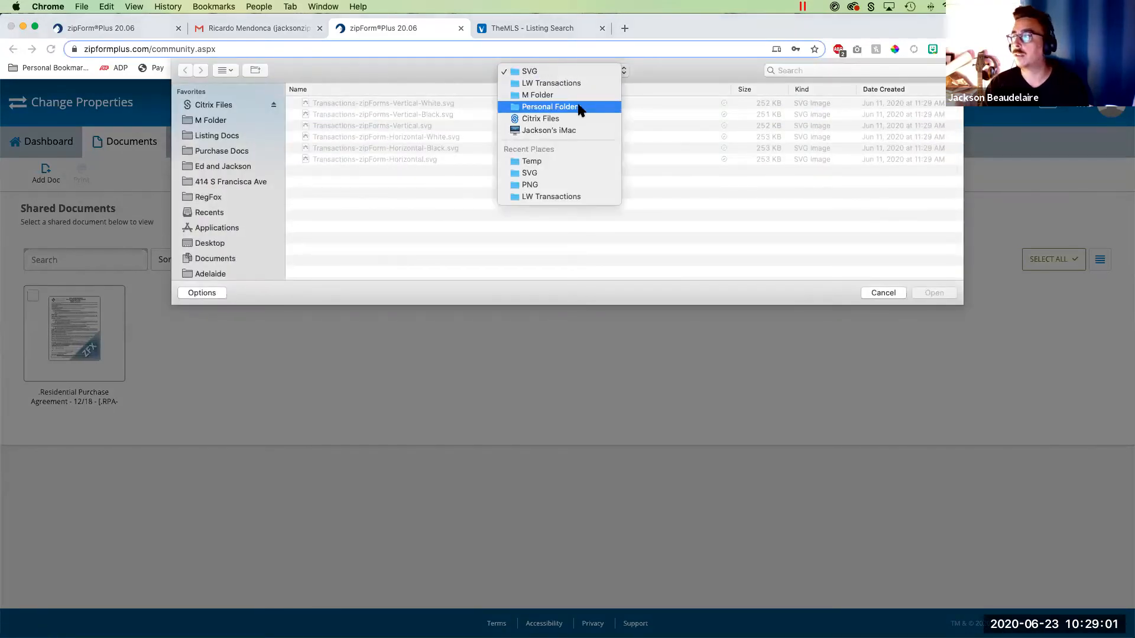
{"action": "left_click", "coordinate": [239, 152]}
{"action": "left_click", "coordinate": [227, 153]}
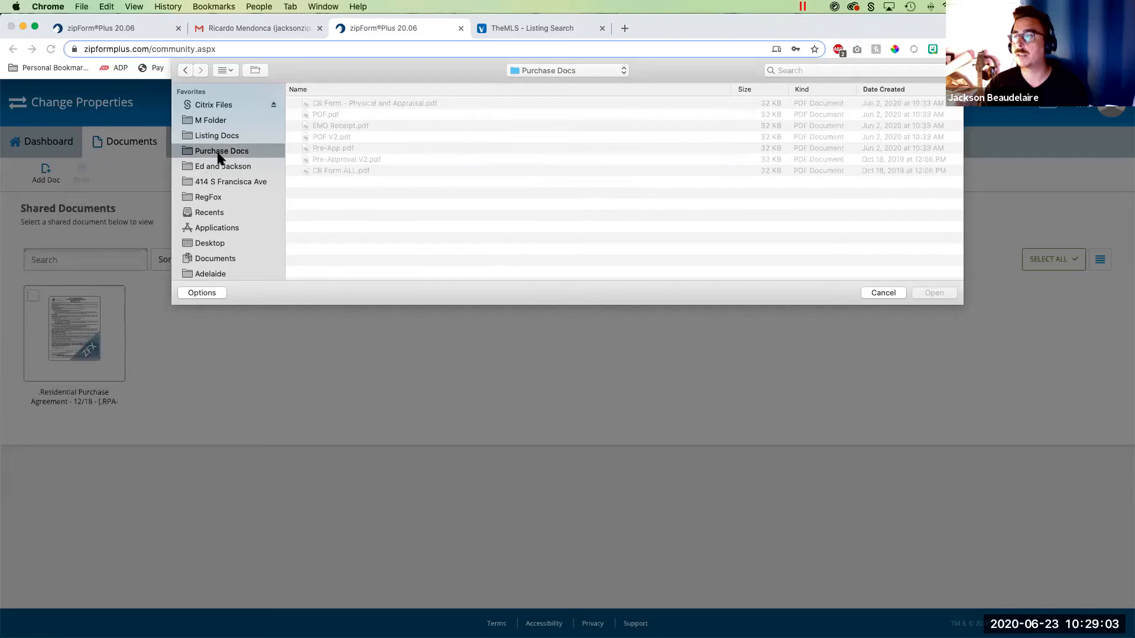
{"action": "left_click", "coordinate": [322, 115]}
{"action": "left_click", "coordinate": [933, 294]}
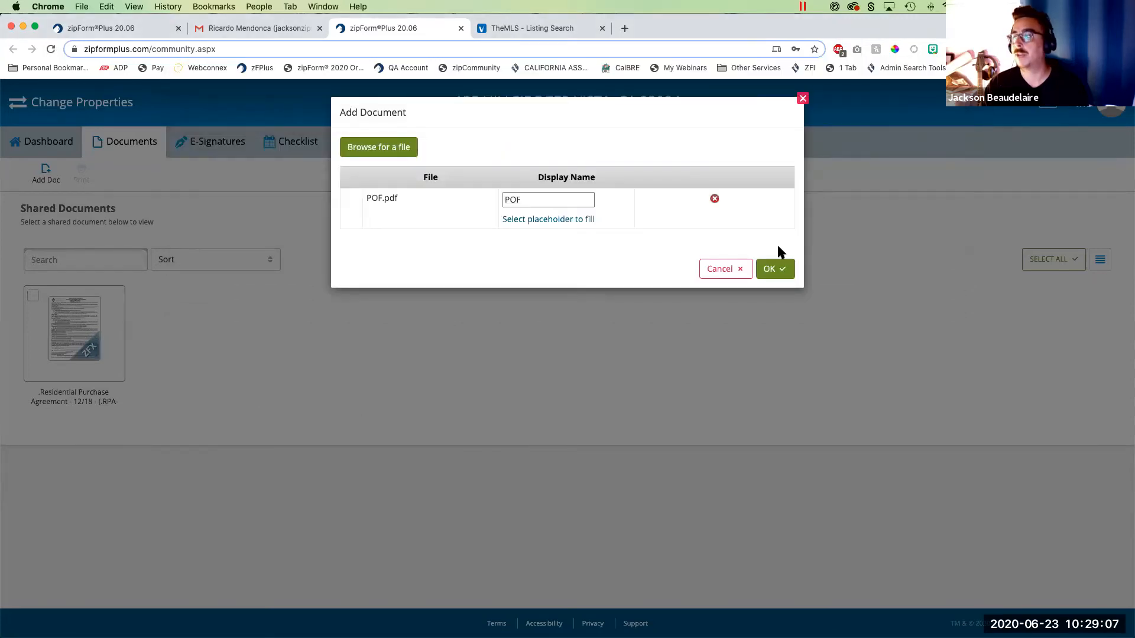
- Set the file's display name to "Bank Statement May 2020" and add it to the shared documents
{"action": "left_click", "coordinate": [566, 203]}
{"action": "left_click_drag", "start_coordinate": [565, 203], "coordinate": [475, 197]}
{"action": "type", "text": "Bank S"}
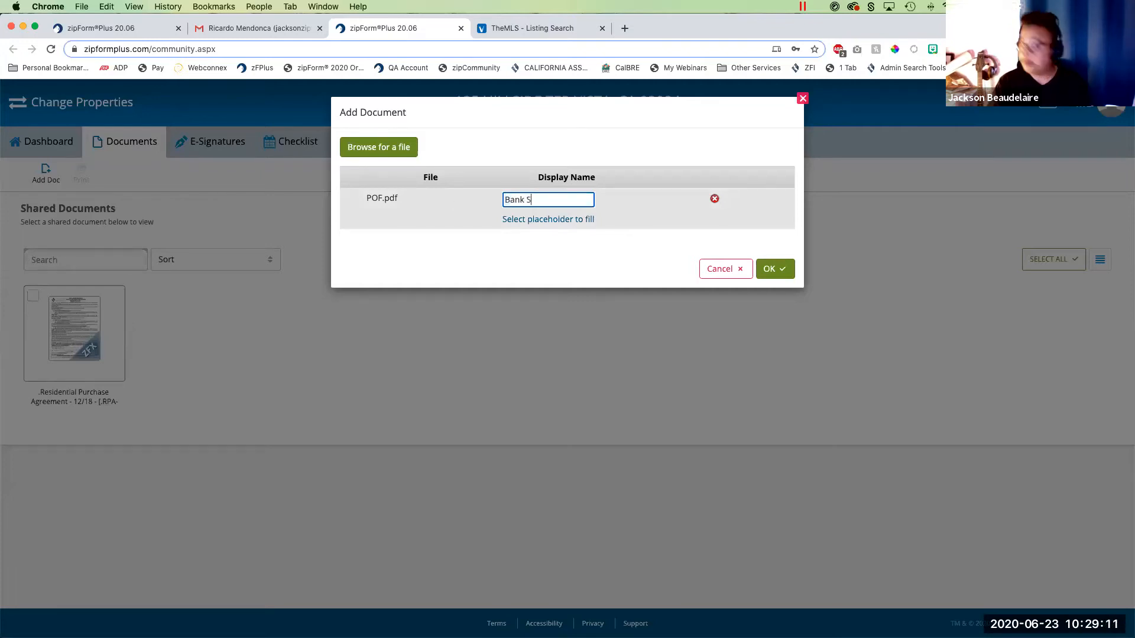
{"action": "type", "text": "tatemenr"}
{"action": "type", "text": " =t=="}
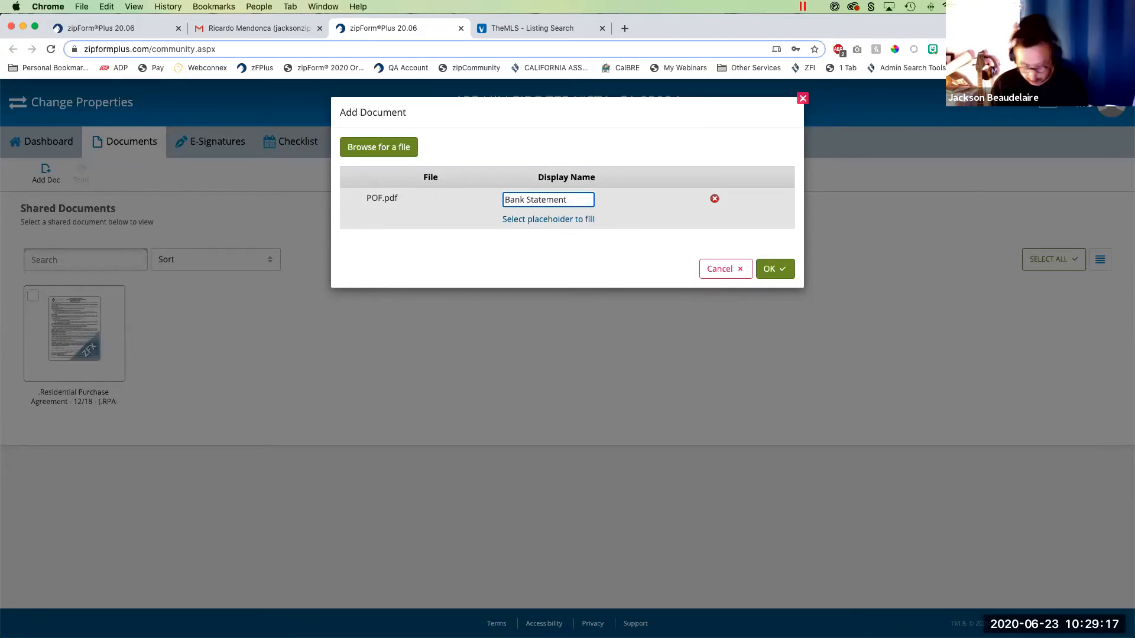
{"action": "type", "text": " May 2020"}
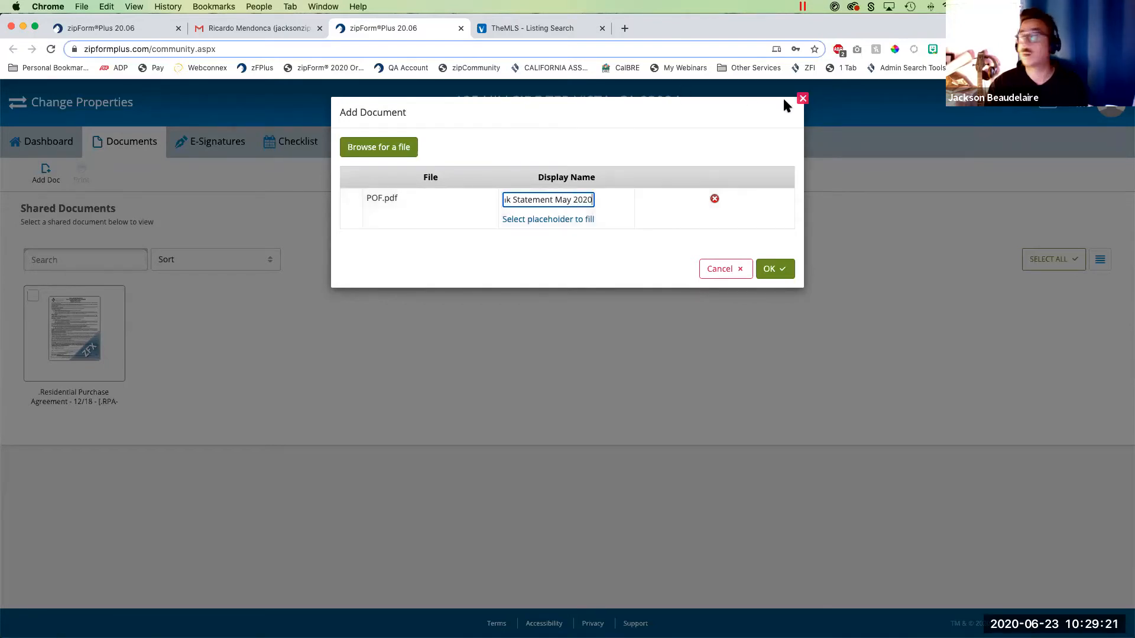
{"action": "left_click", "coordinate": [770, 269]}
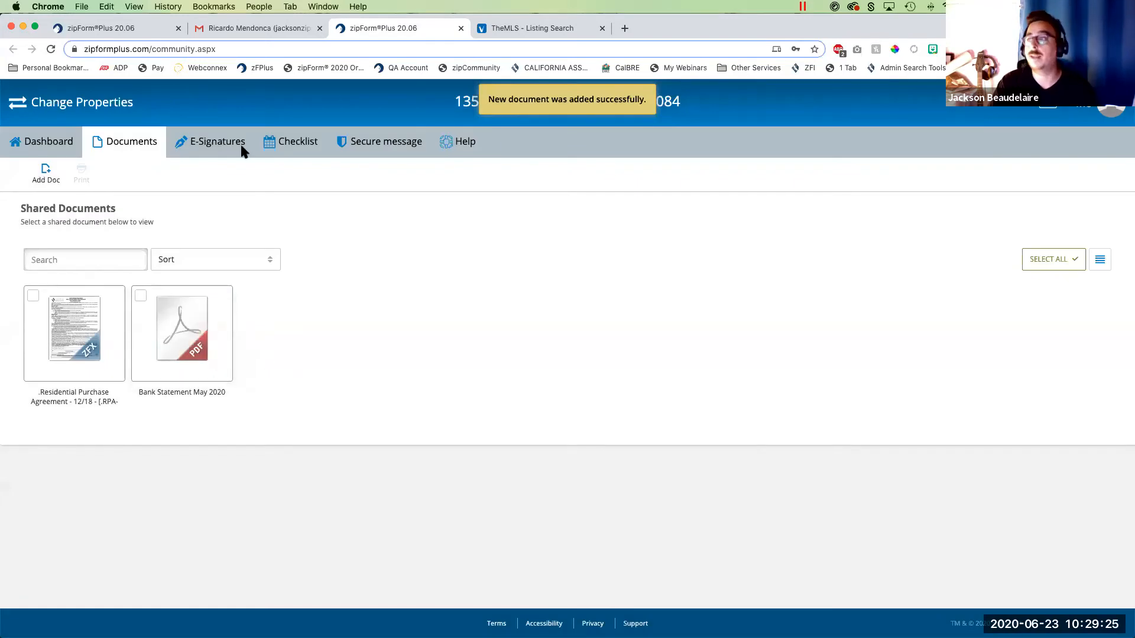
- Switch to the agent's transaction documents and place Bank Statement May 2020 into the Proof of funds placeholder
{"action": "left_click", "coordinate": [106, 30]}
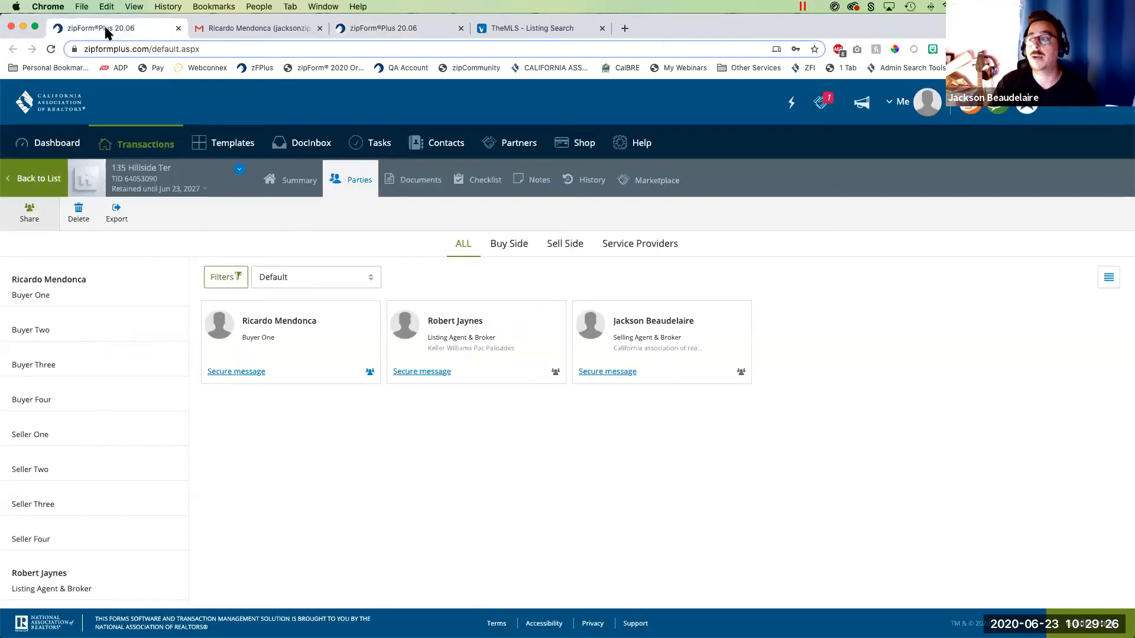
{"action": "left_click", "coordinate": [420, 180]}
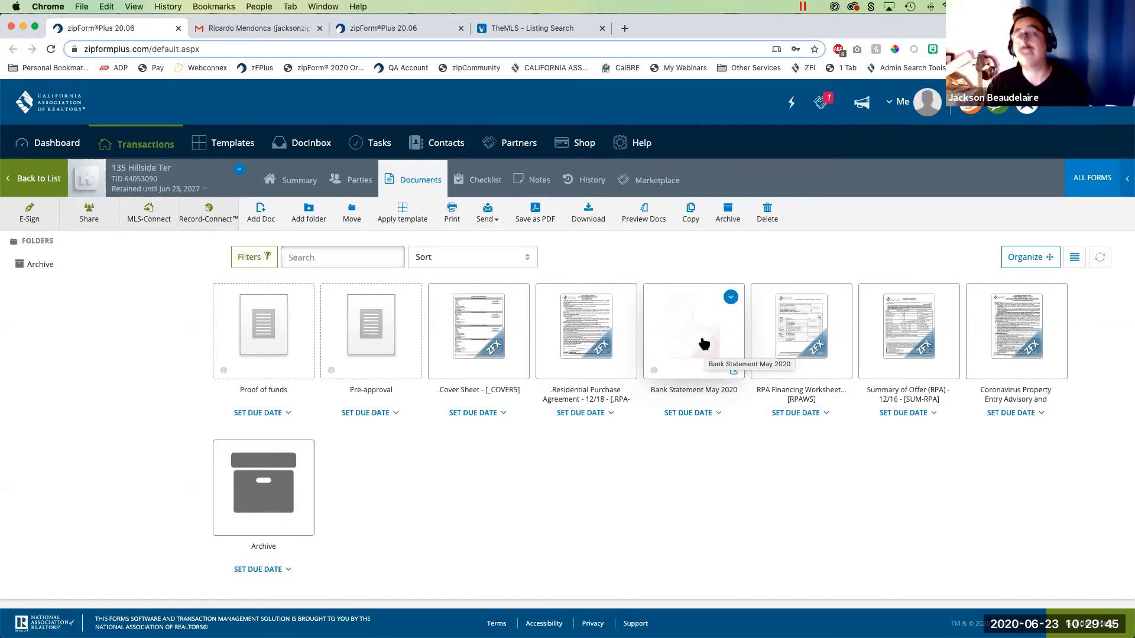
{"action": "left_click_drag", "start_coordinate": [700, 345], "coordinate": [275, 335]}
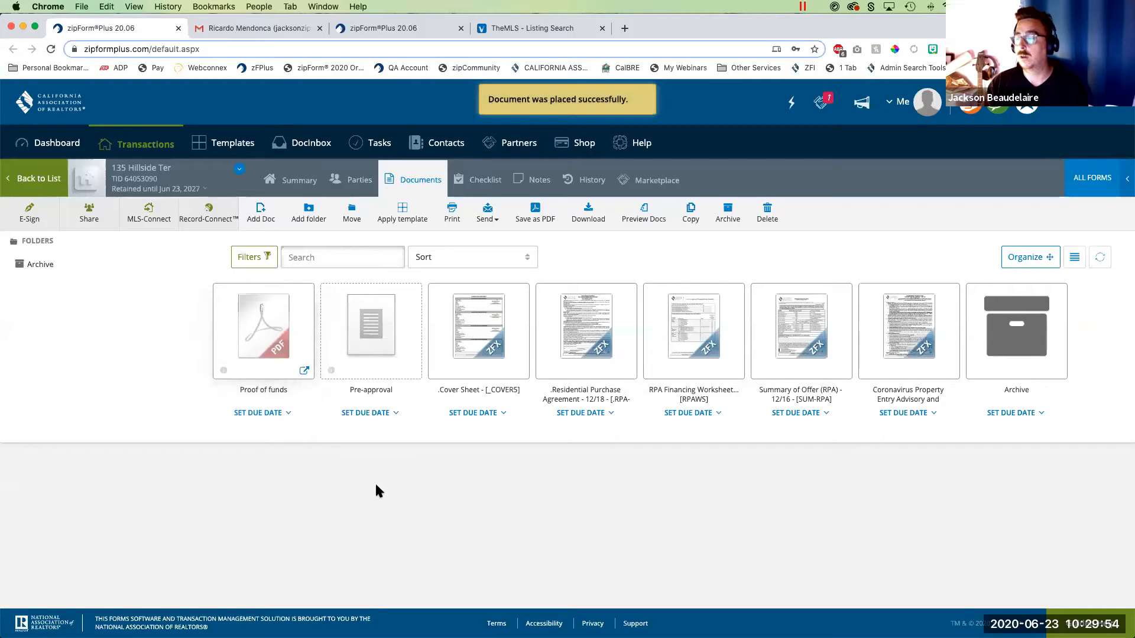
- Look at the options for filling the Pre-approval placeholder, dismiss them, and return to the buyer's shared documents
{"action": "left_click", "coordinate": [377, 332]}
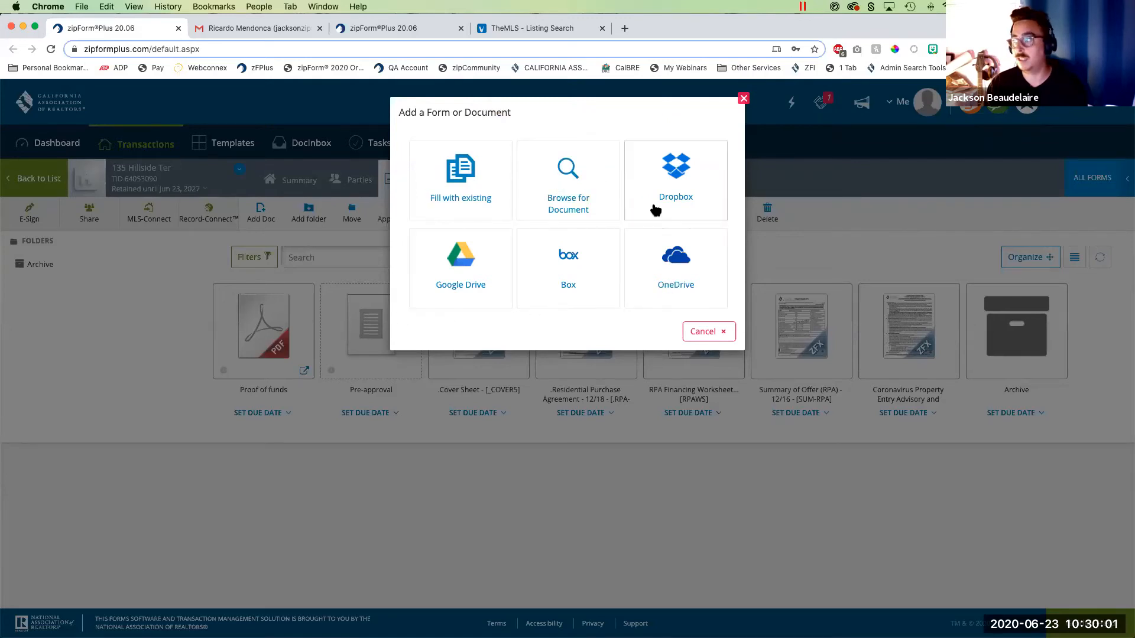
{"action": "left_click", "coordinate": [708, 331]}
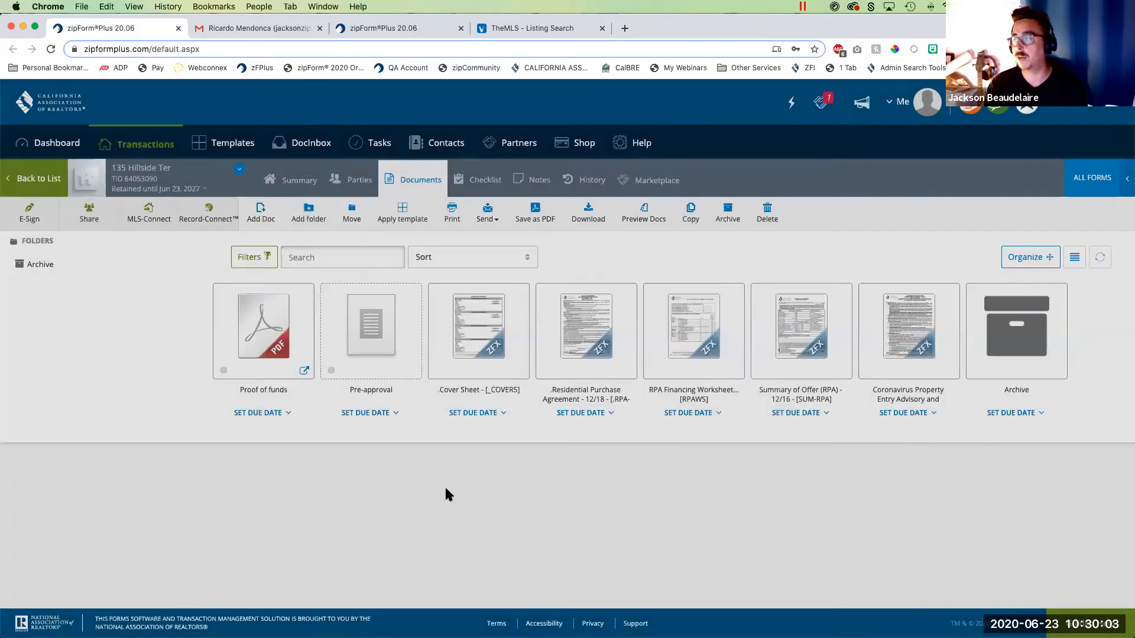
{"action": "left_click", "coordinate": [403, 30]}
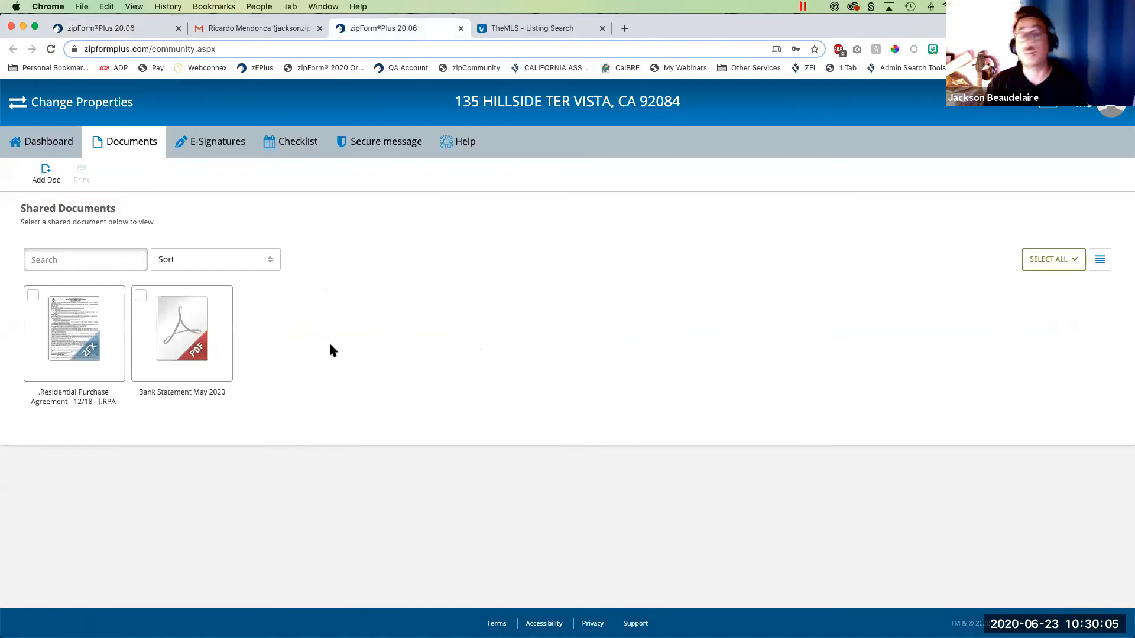
- Select Pre-App.pdf from the Purchase Docs folder on the computer as another document for the shared documents
{"action": "left_click", "coordinate": [46, 173]}
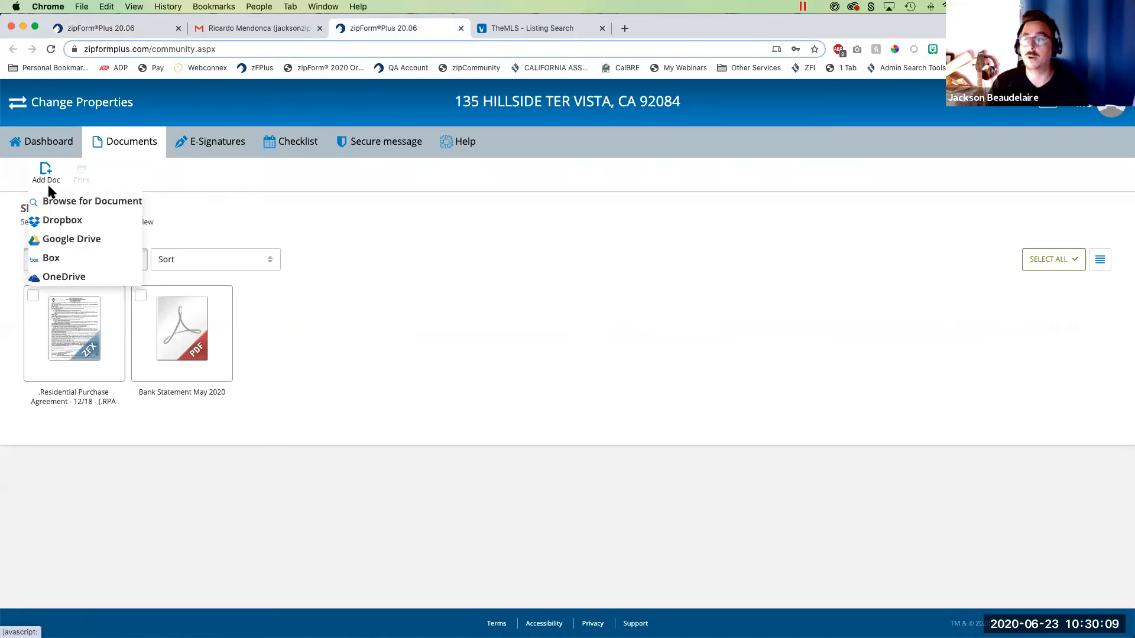
{"action": "left_click", "coordinate": [67, 204]}
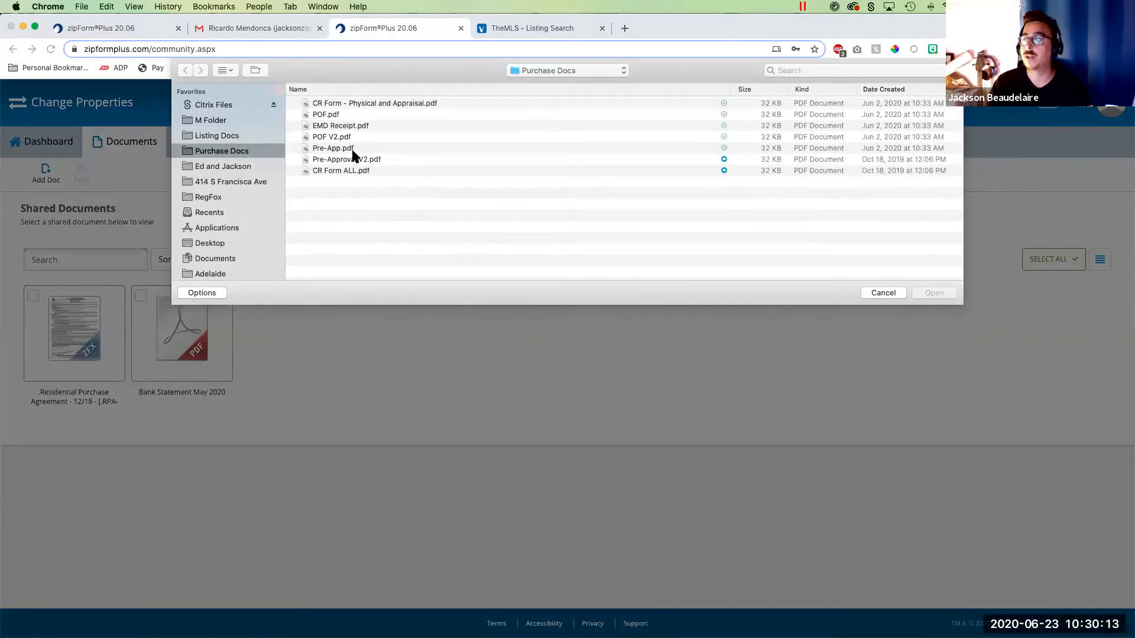
{"action": "left_click", "coordinate": [340, 149]}
{"action": "left_click", "coordinate": [935, 294]}
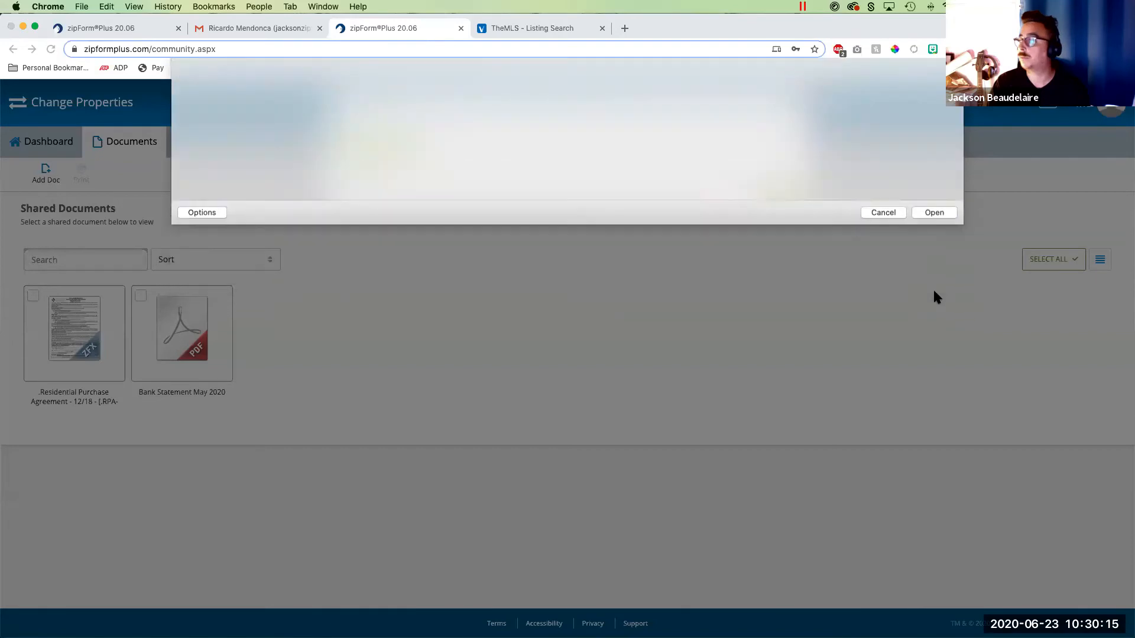
- Set the file's display name to "Pre-App from lender" and add it to the shared documents
{"action": "left_click", "coordinate": [585, 205]}
{"action": "type", "text": "form"}
{"action": "key", "text": "BackSpace"}
{"action": "key", "text": "BackSpace"}
{"action": "key", "text": "BackSpace"}
{"action": "key", "text": "BackSpace"}
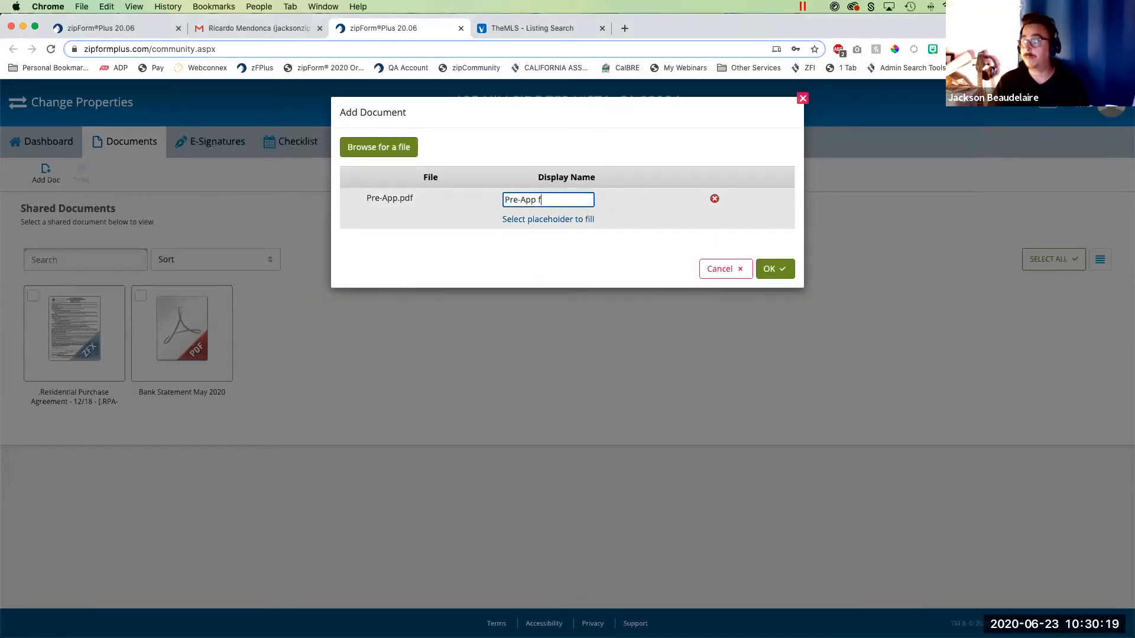
{"action": "type", "text": "rom"}
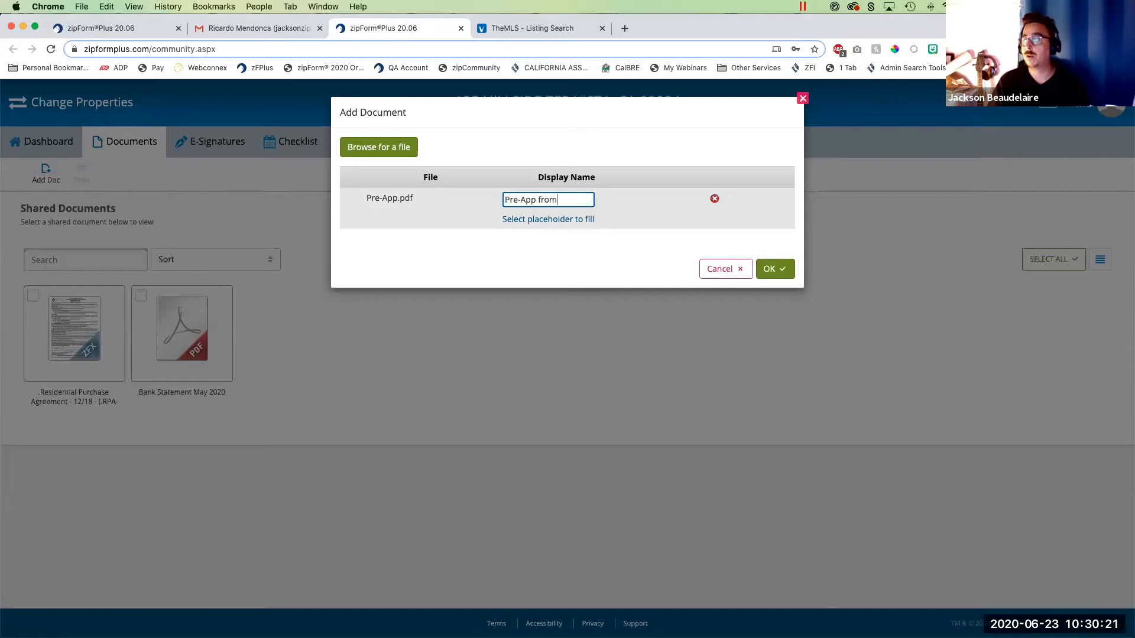
{"action": "type", "text": " lender"}
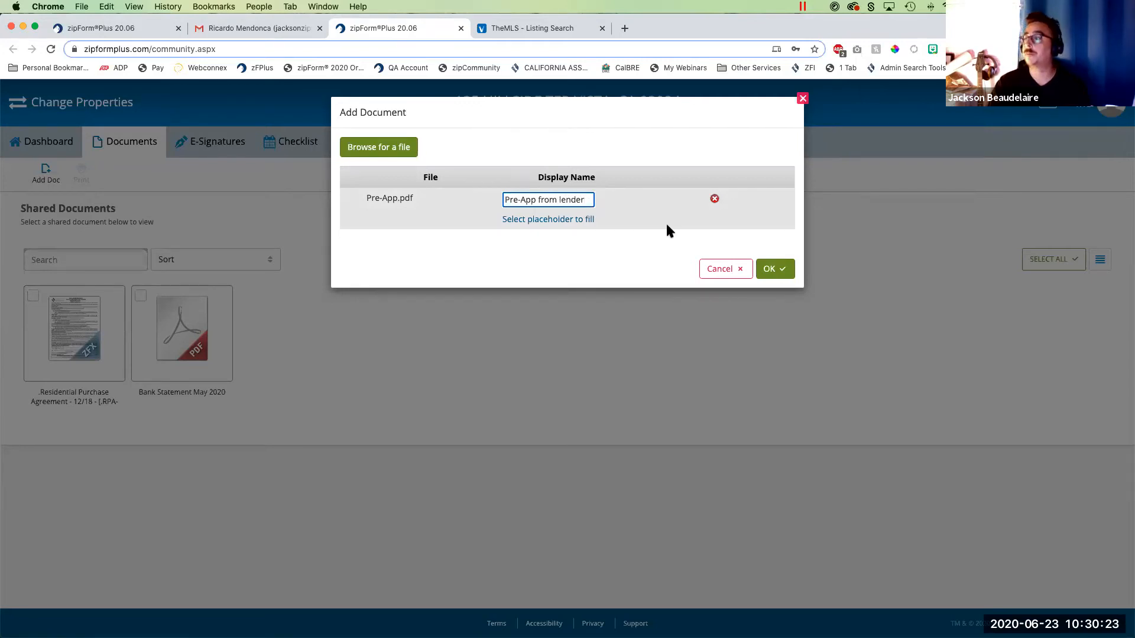
{"action": "left_click", "coordinate": [788, 272]}
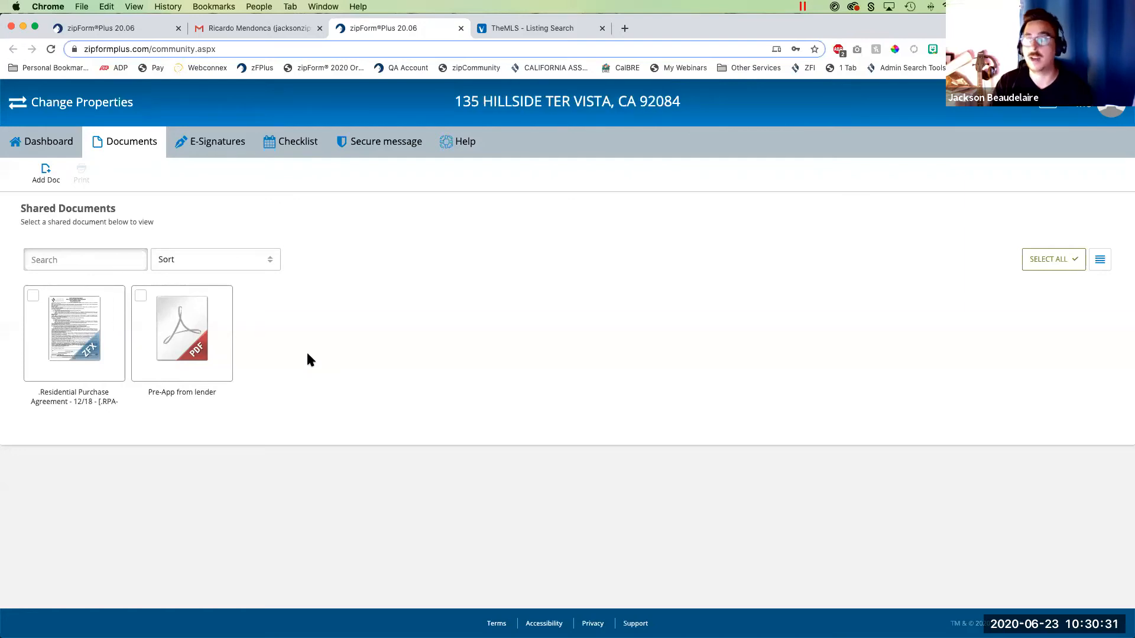
- Switch to the agent's transaction documents, refresh them, and place Pre-App from lender into the Pre-approval placeholder
{"action": "left_click", "coordinate": [130, 32]}
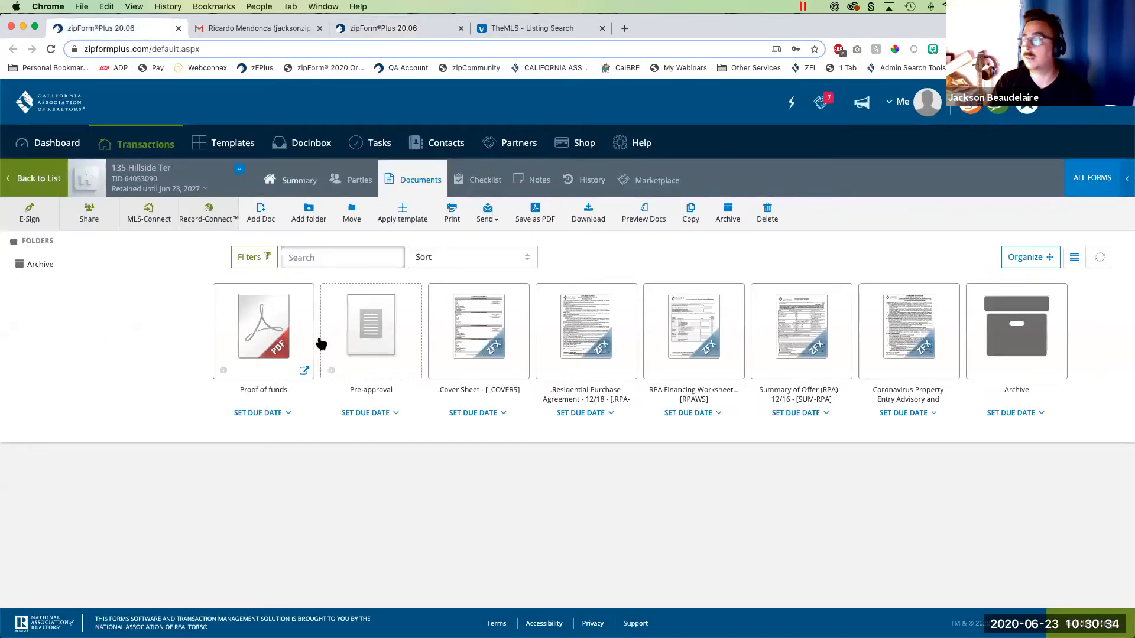
{"action": "left_click", "coordinate": [1101, 259]}
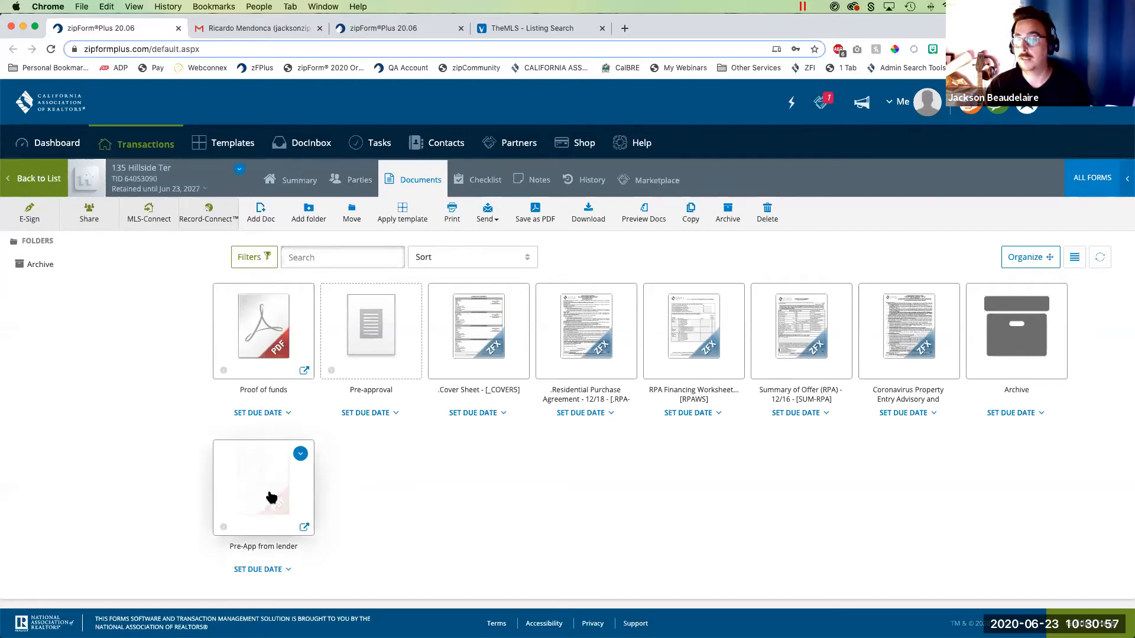
{"action": "left_click_drag", "start_coordinate": [346, 421], "coordinate": [382, 316]}
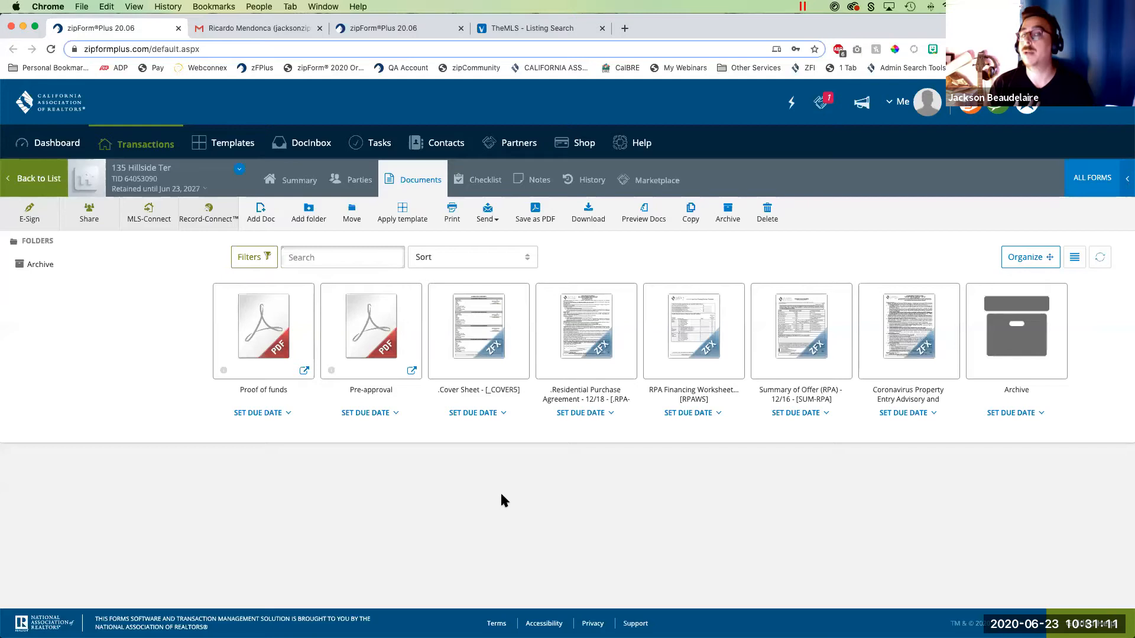
- Review the transaction's history of added documents, viewed forms, sharing and invitations
{"action": "left_click", "coordinate": [580, 183]}
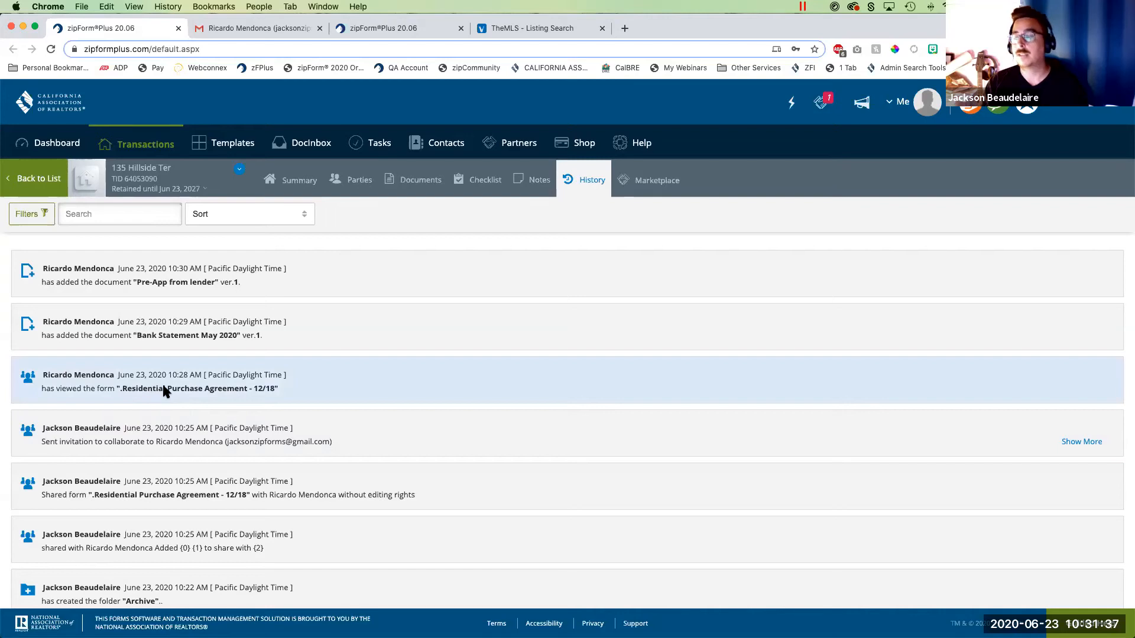
{"action": "scroll", "coordinate": [203, 395], "scroll_direction": "down", "scroll_amount": 1}
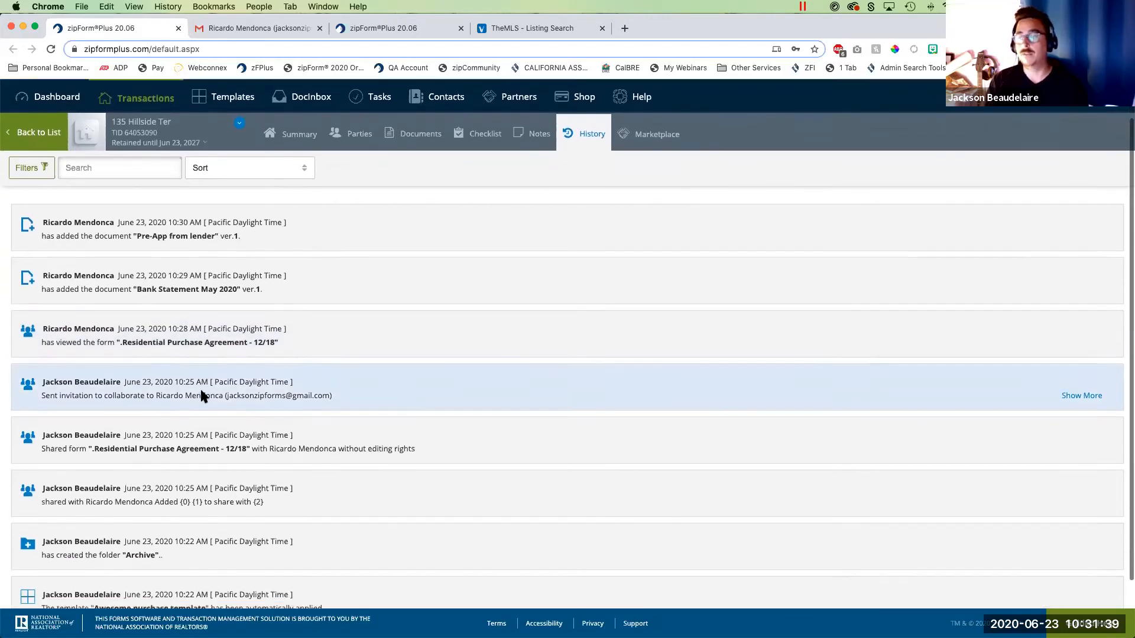
{"action": "scroll", "coordinate": [287, 331], "scroll_direction": "down", "scroll_amount": 1}
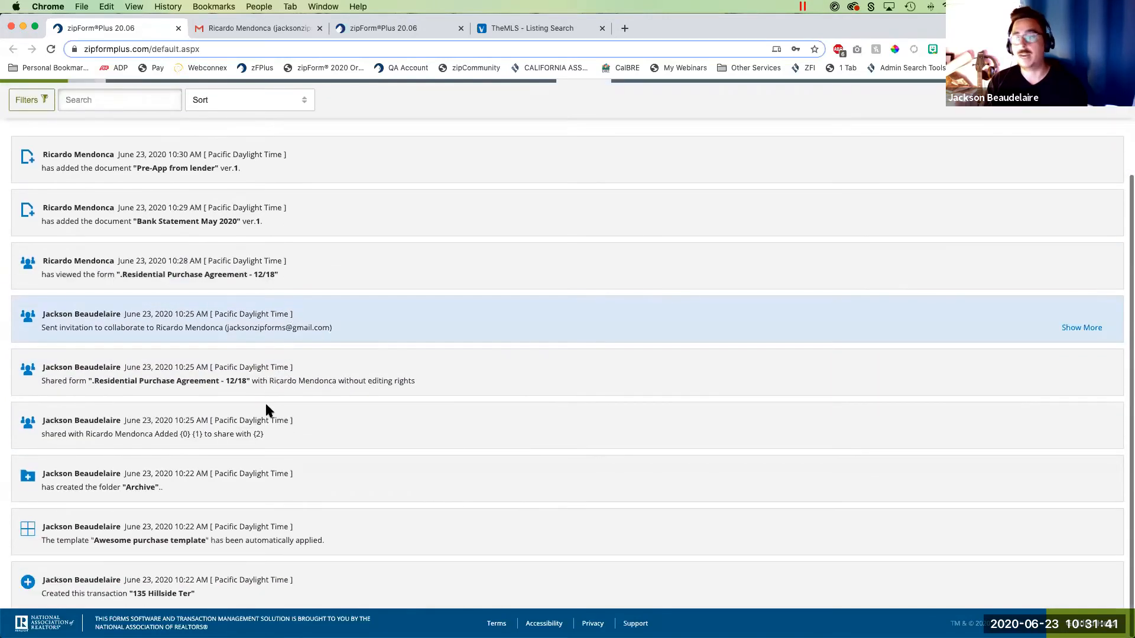
{"action": "scroll", "coordinate": [265, 406], "scroll_direction": "up", "scroll_amount": 2}
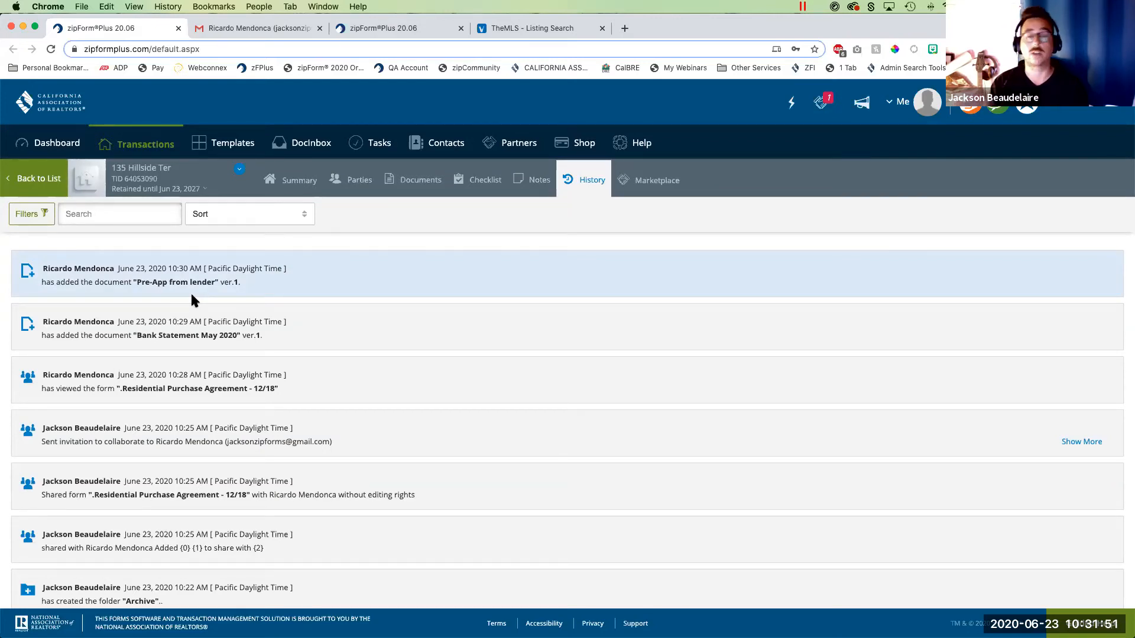
- Go to the dashboard and look through the expanded list of recent activity across transactions
{"action": "left_click", "coordinate": [54, 147]}
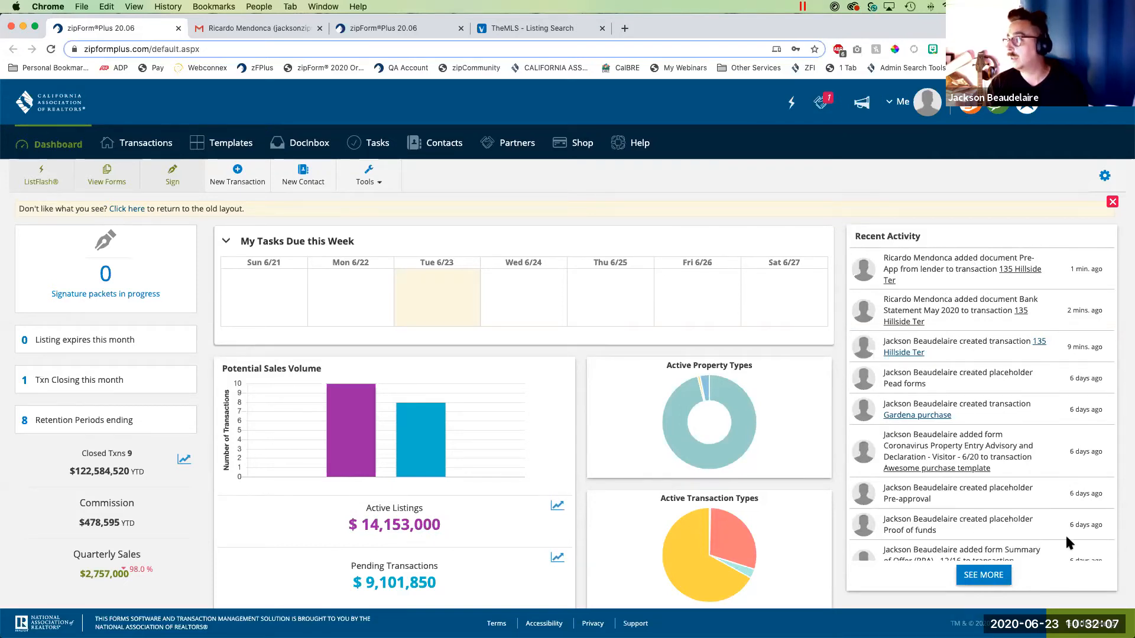
{"action": "scroll", "coordinate": [1053, 372], "scroll_direction": "down", "scroll_amount": 1}
{"action": "left_click", "coordinate": [980, 559]}
{"action": "scroll", "coordinate": [976, 451], "scroll_direction": "down", "scroll_amount": 15}
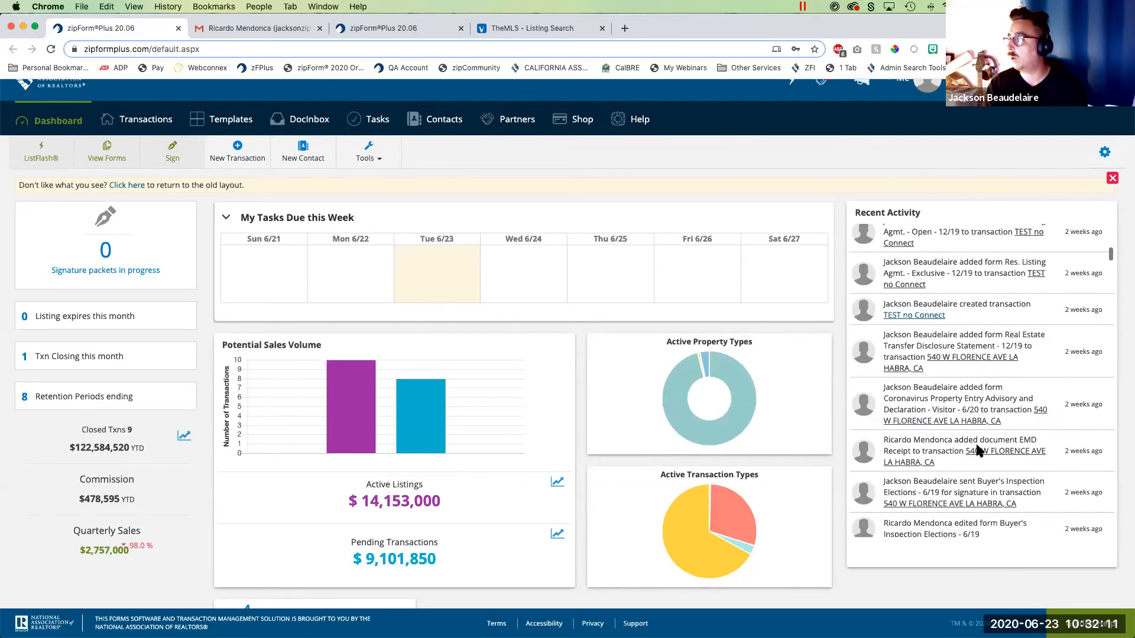
{"action": "scroll", "coordinate": [976, 450], "scroll_direction": "down", "scroll_amount": 10}
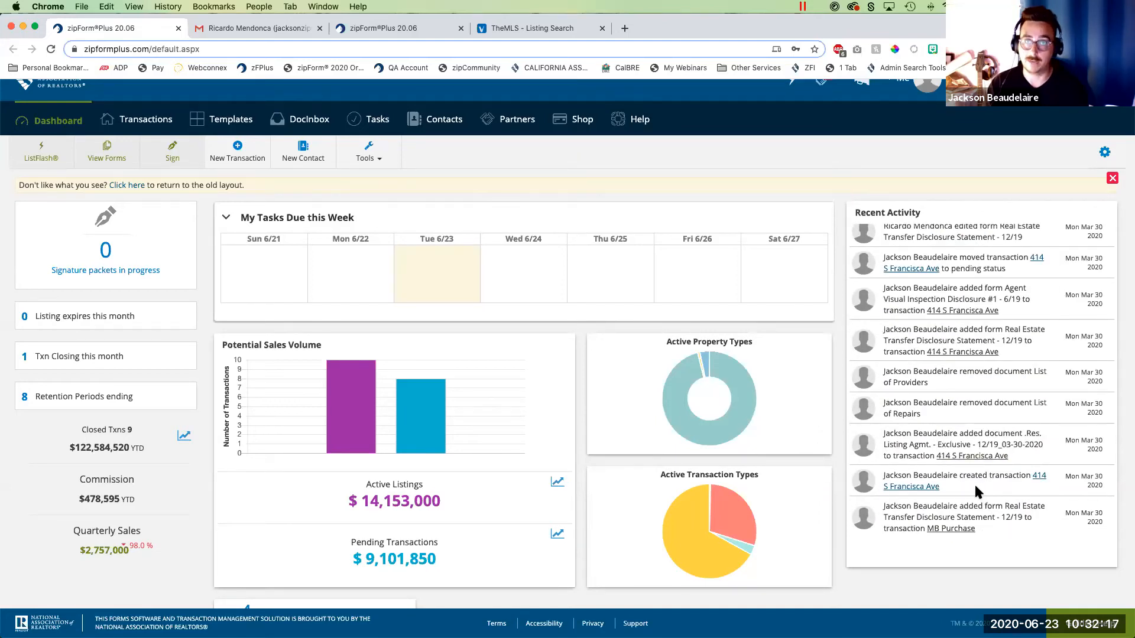
- View the Residential Purchase Agreement in the Hillside Ter transaction's documents and go back to the transaction list
{"action": "left_click", "coordinate": [141, 122]}
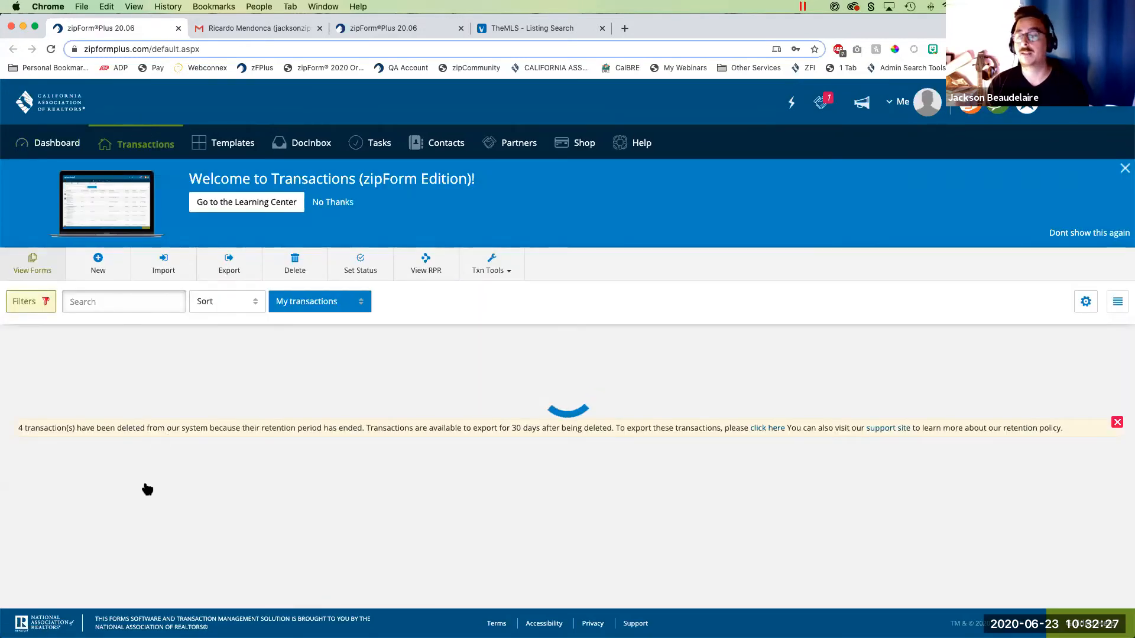
{"action": "left_click", "coordinate": [132, 491]}
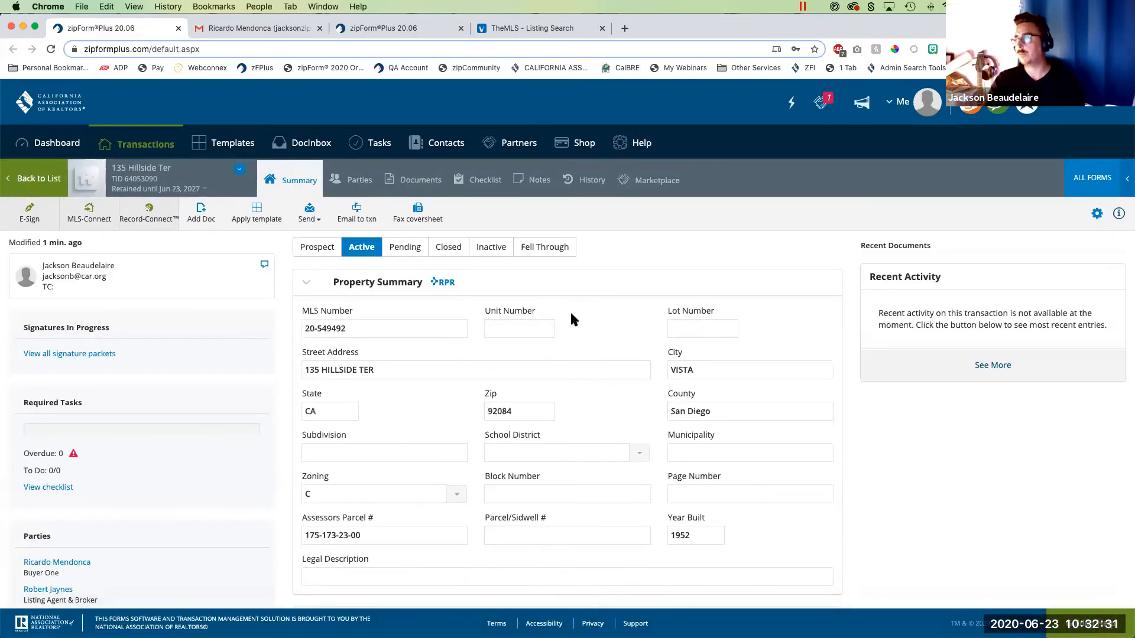
{"action": "left_click", "coordinate": [414, 181]}
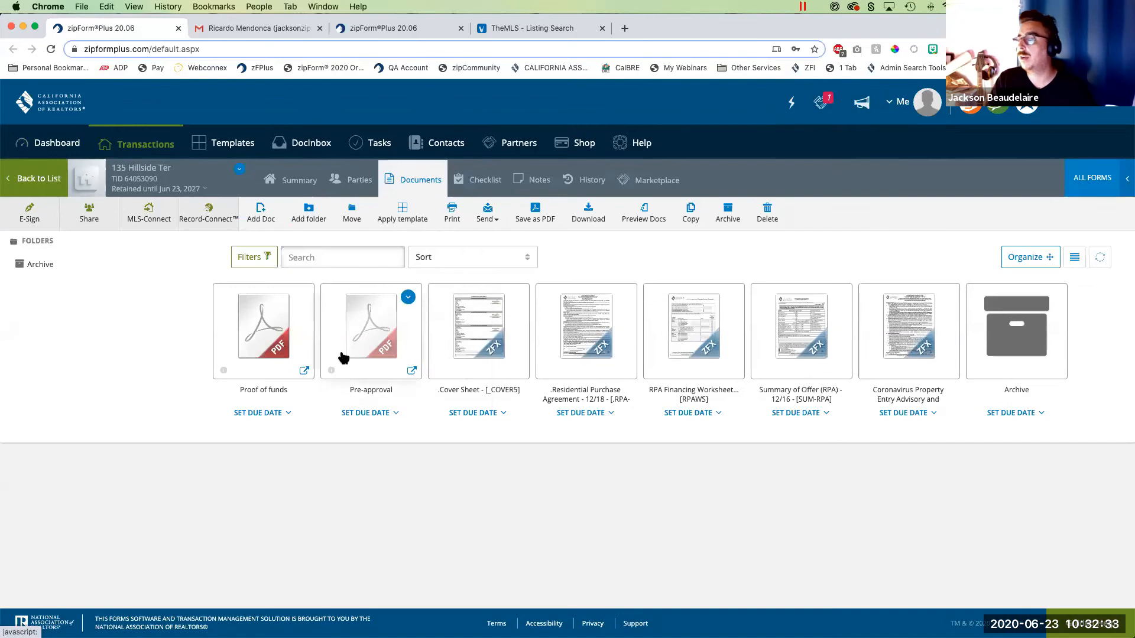
{"action": "left_click", "coordinate": [592, 334]}
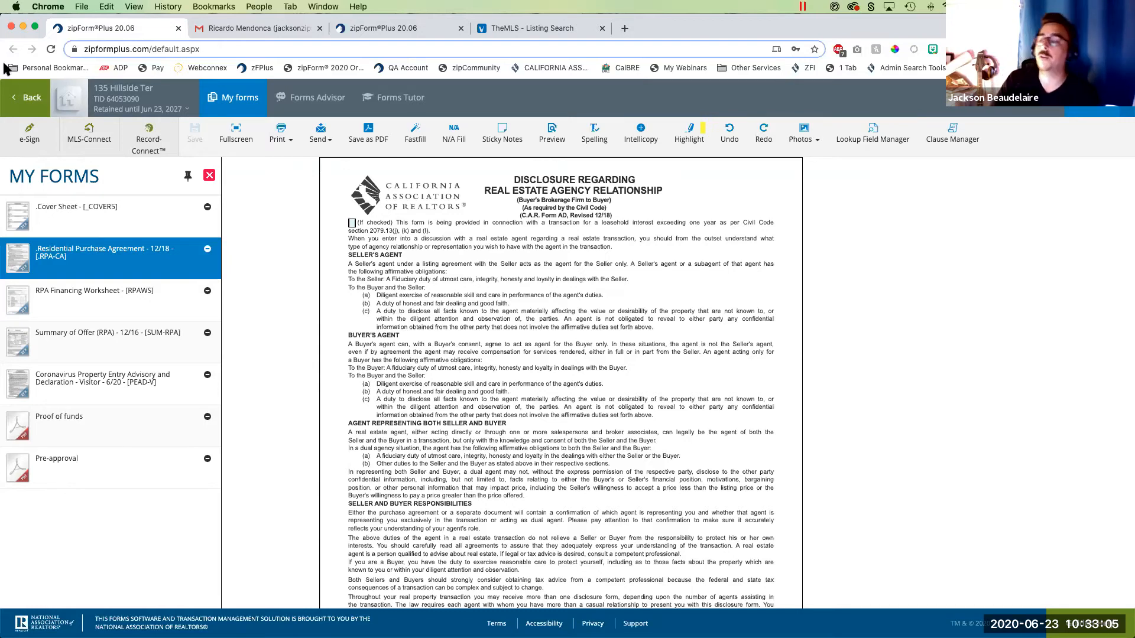
{"action": "left_click", "coordinate": [27, 98]}
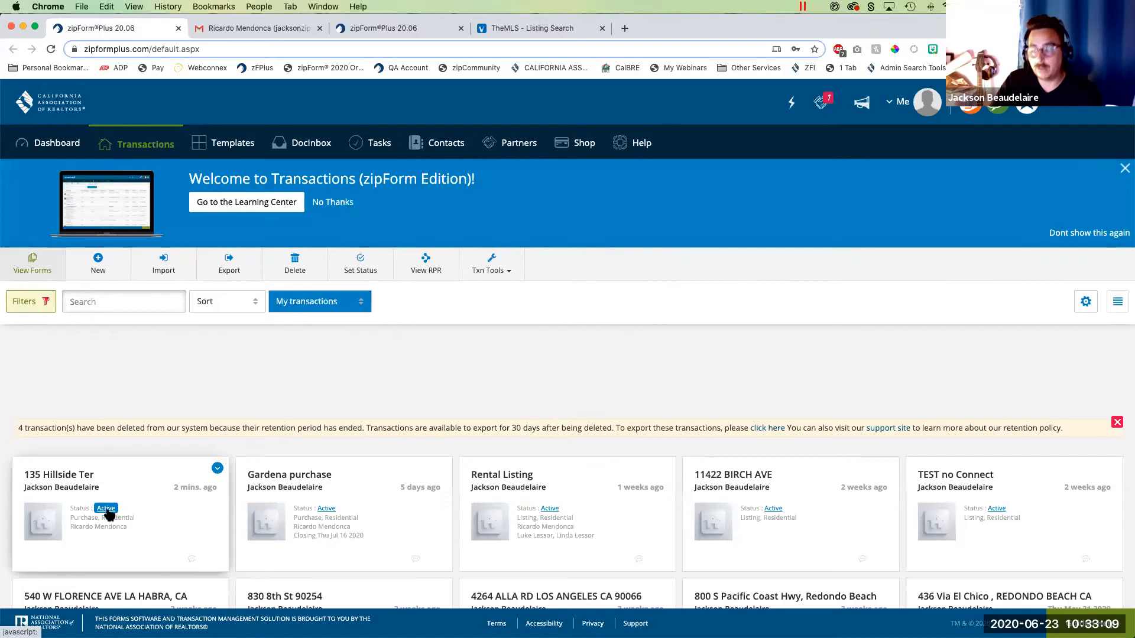
- Reopen the Hillside Ter transaction's parties, point annotation arrows at each party's collaboration icon, and clear the arrows
{"action": "left_click", "coordinate": [142, 480]}
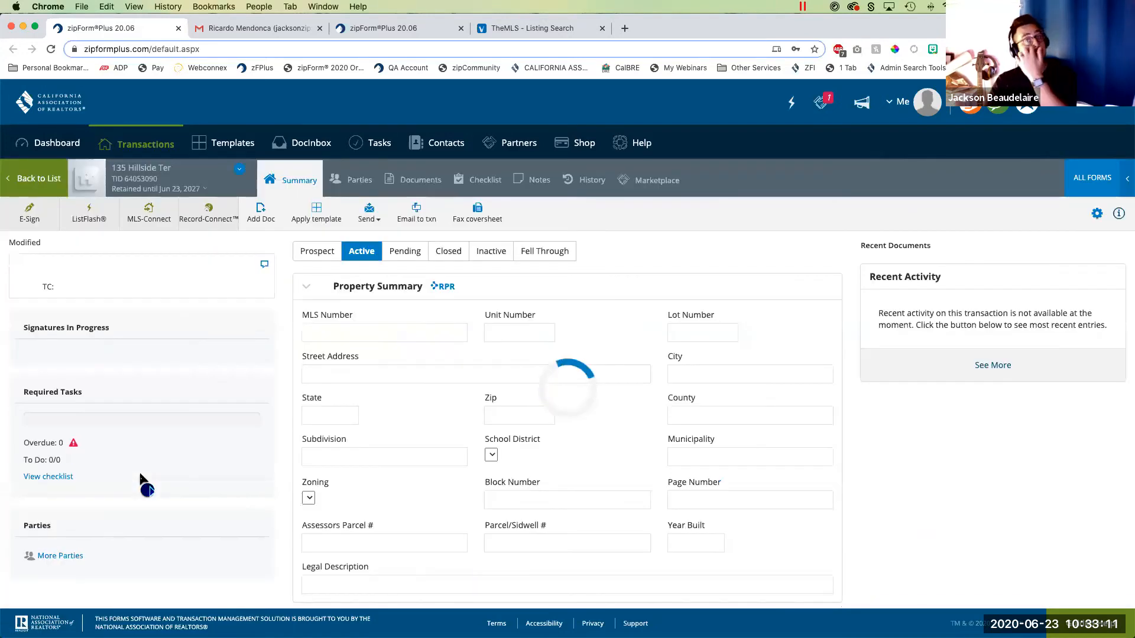
{"action": "left_click", "coordinate": [359, 180]}
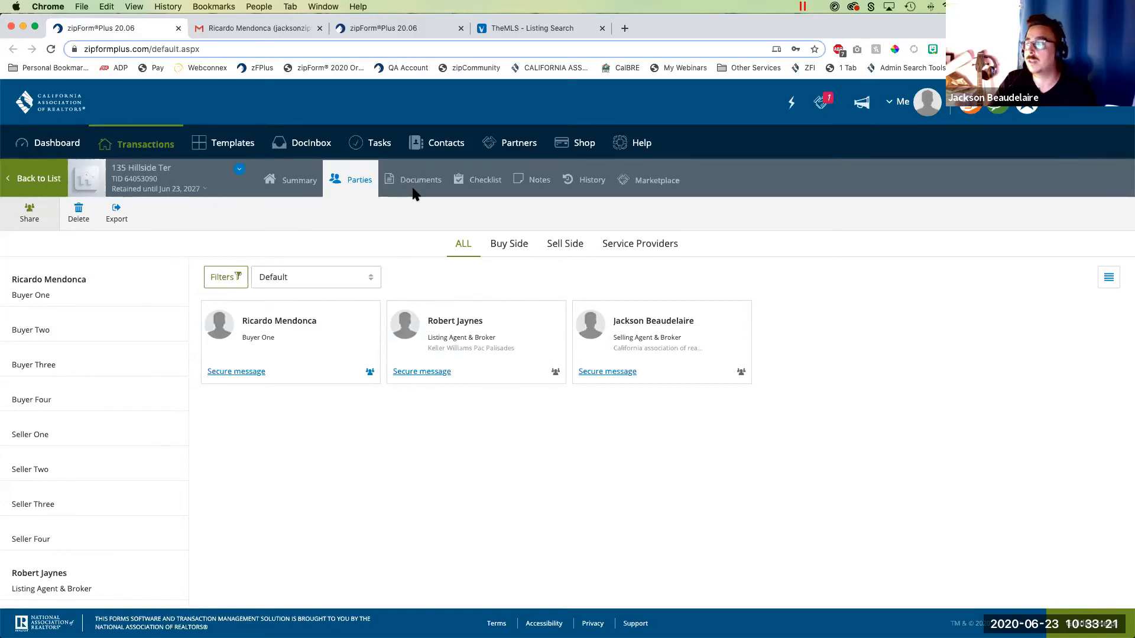
{"action": "left_click_drag", "start_coordinate": [524, 471], "coordinate": [554, 387]}
{"action": "left_click_drag", "start_coordinate": [742, 471], "coordinate": [739, 383]}
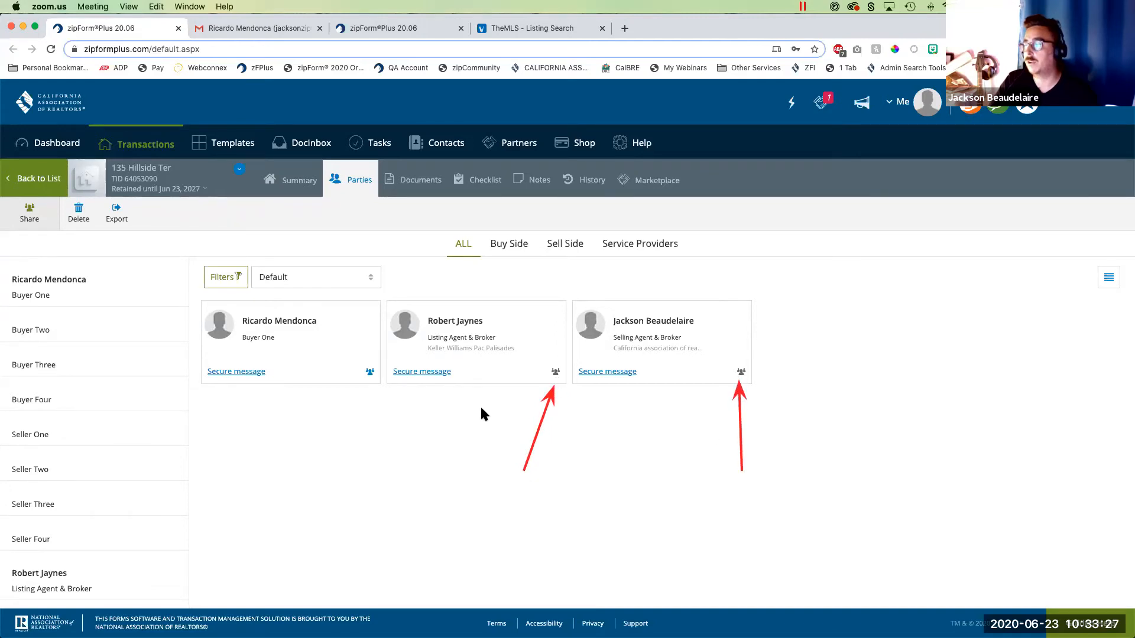
{"action": "left_click_drag", "start_coordinate": [367, 320], "coordinate": [369, 363]}
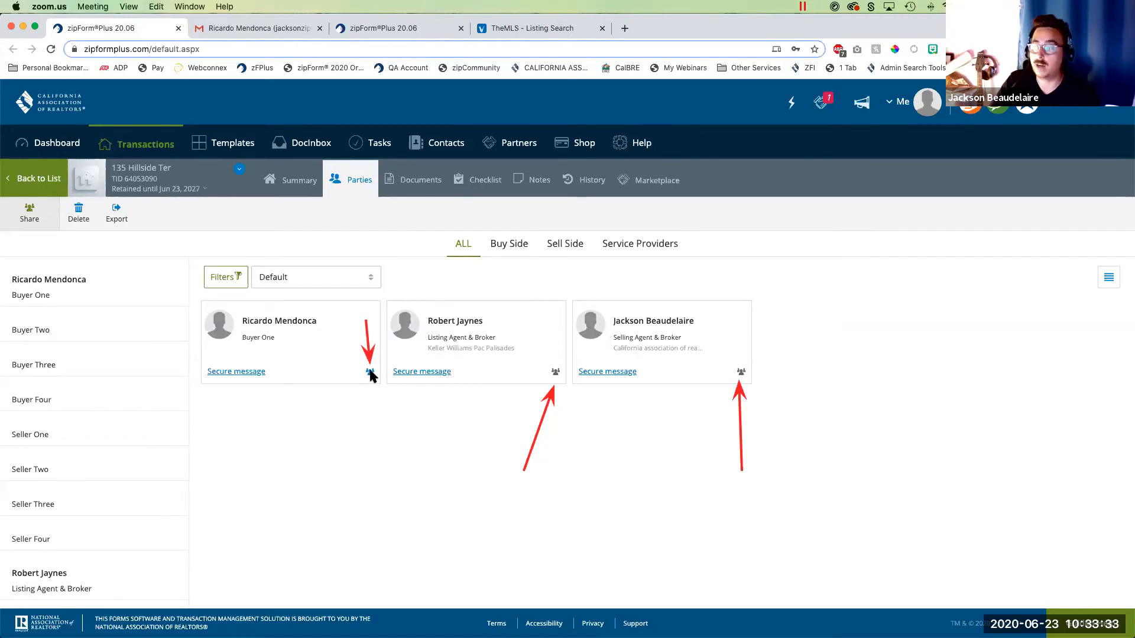
{"action": "left_click", "coordinate": [636, 190]}
{"action": "left_click", "coordinate": [643, 215]}
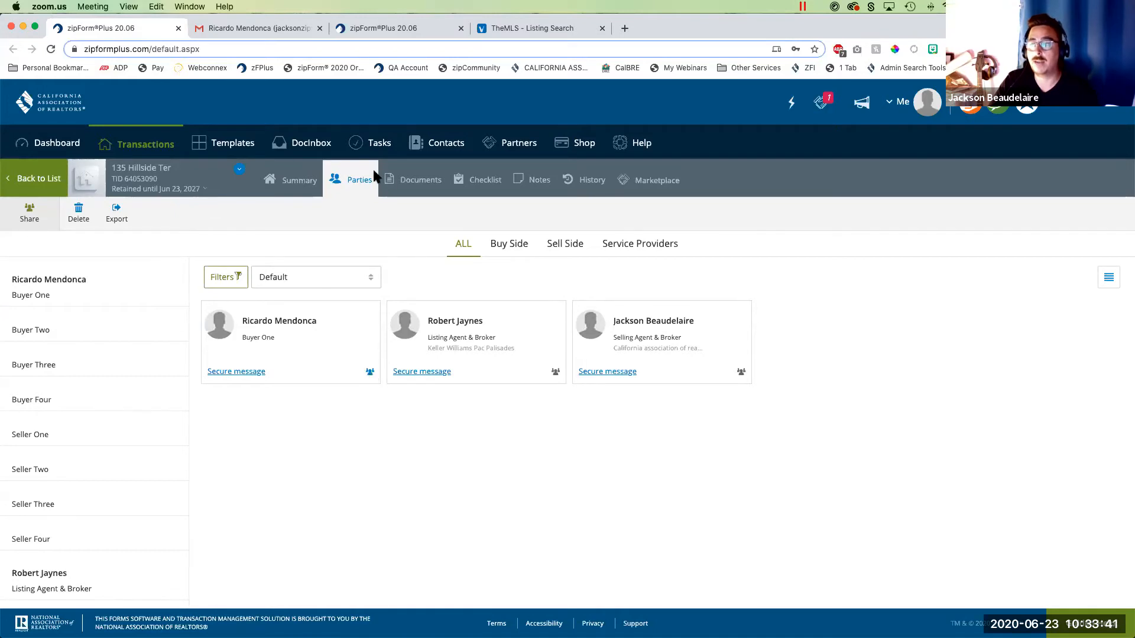
- Point an annotation arrow at Share in the parties view and again in the transaction's documents, clearing it each time
{"action": "left_click_drag", "start_coordinate": [264, 225], "coordinate": [45, 214]}
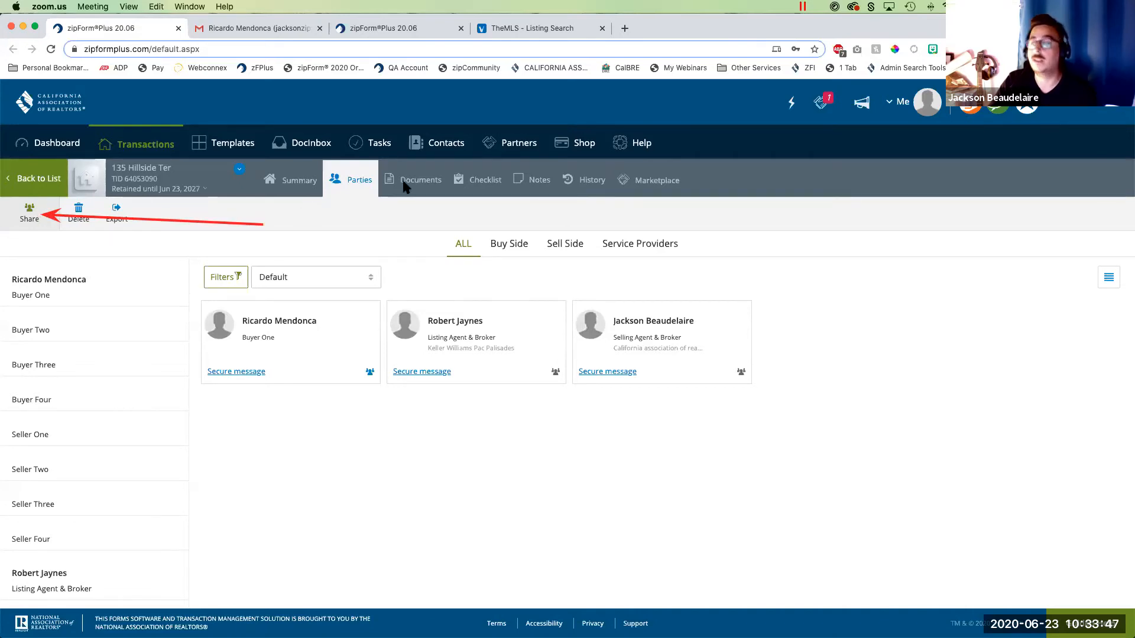
{"action": "right_click", "coordinate": [658, 194]}
{"action": "left_click", "coordinate": [657, 209]}
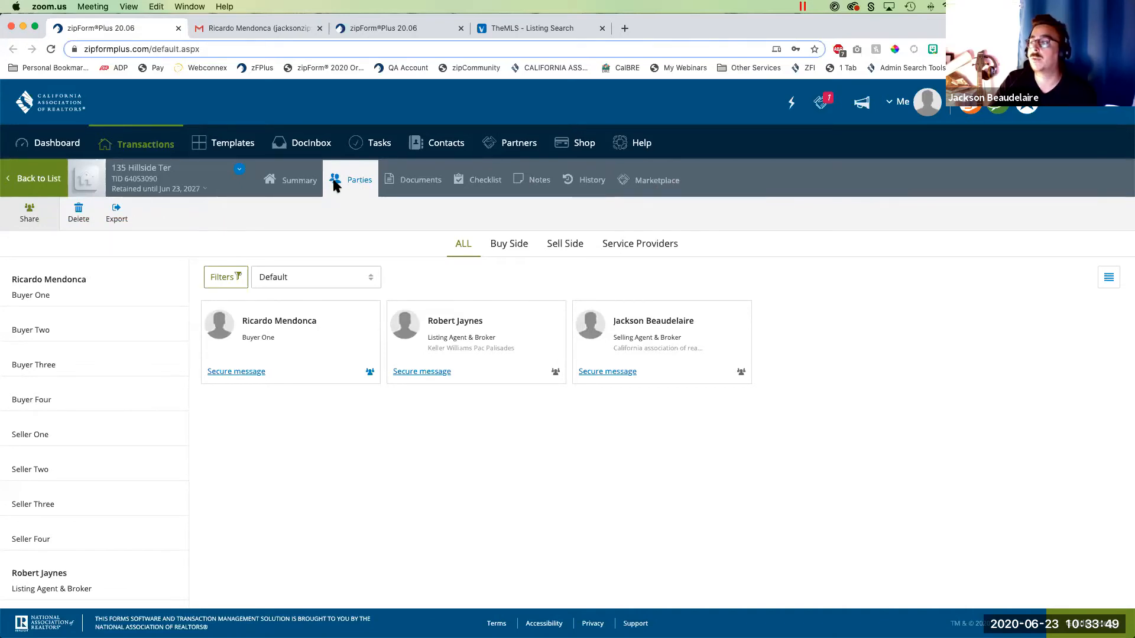
{"action": "left_click", "coordinate": [286, 182]}
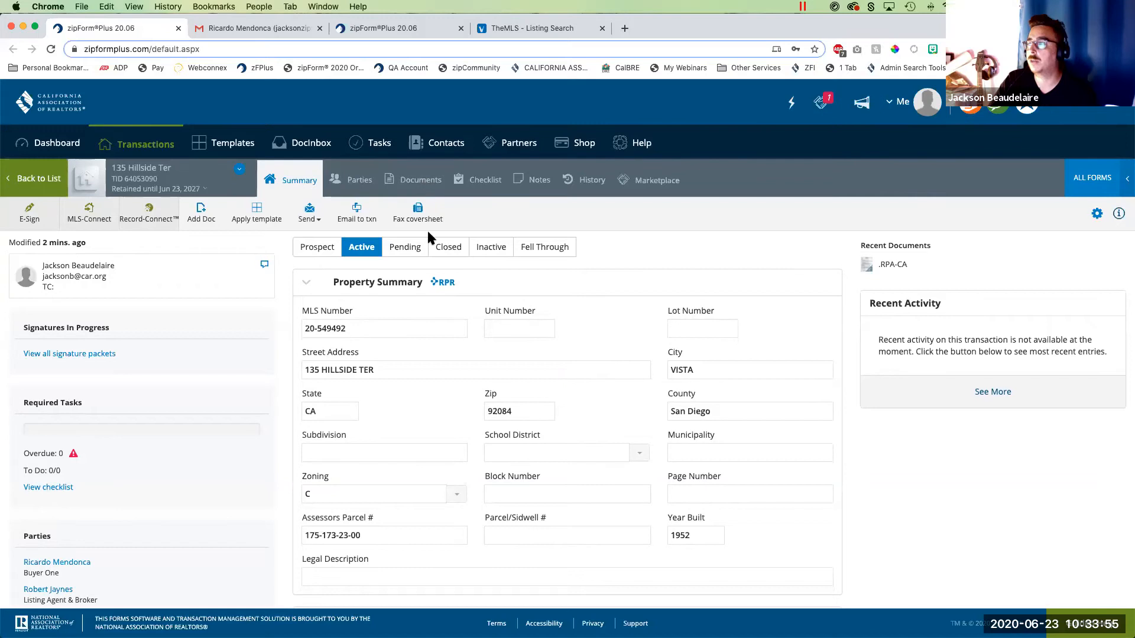
{"action": "left_click", "coordinate": [426, 184]}
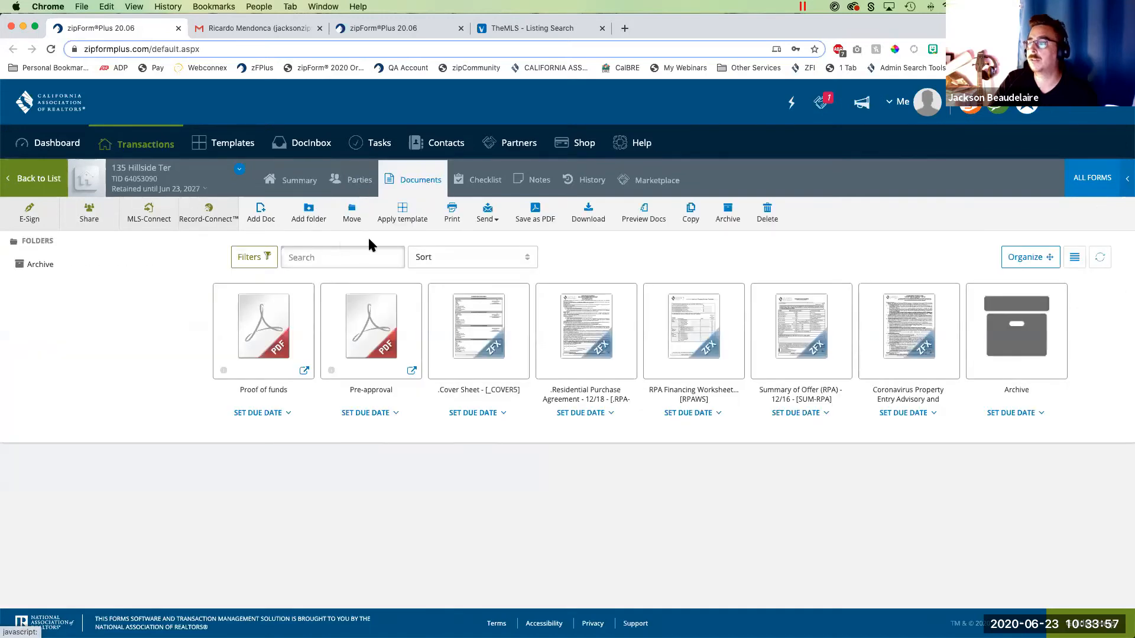
{"action": "left_click_drag", "start_coordinate": [128, 327], "coordinate": [91, 233]}
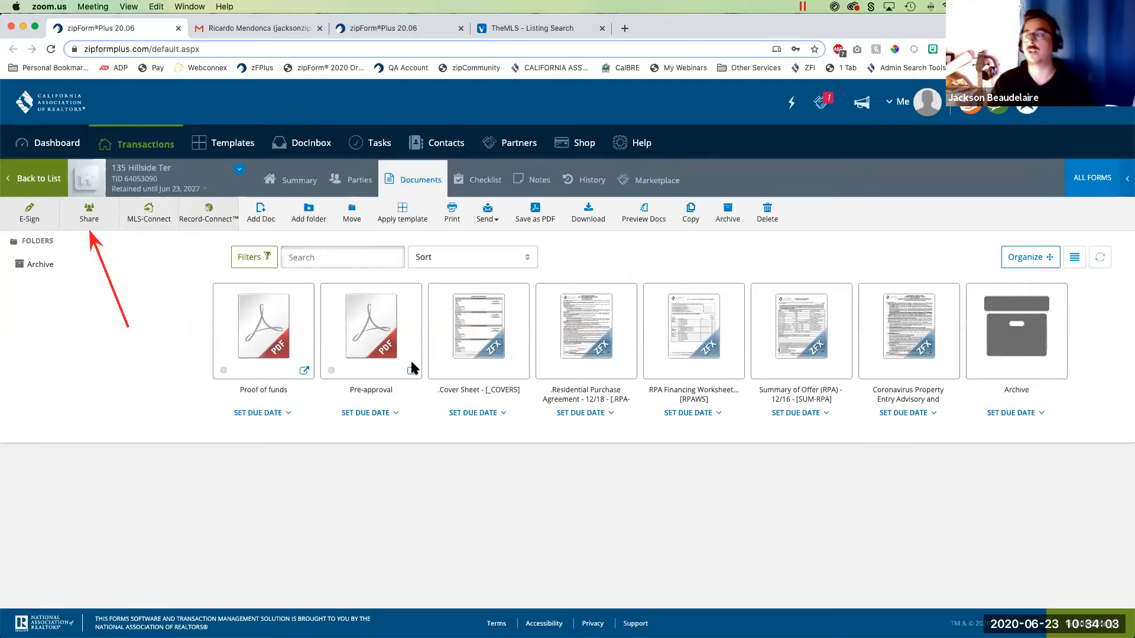
{"action": "left_click", "coordinate": [653, 241]}
{"action": "left_click", "coordinate": [671, 267]}
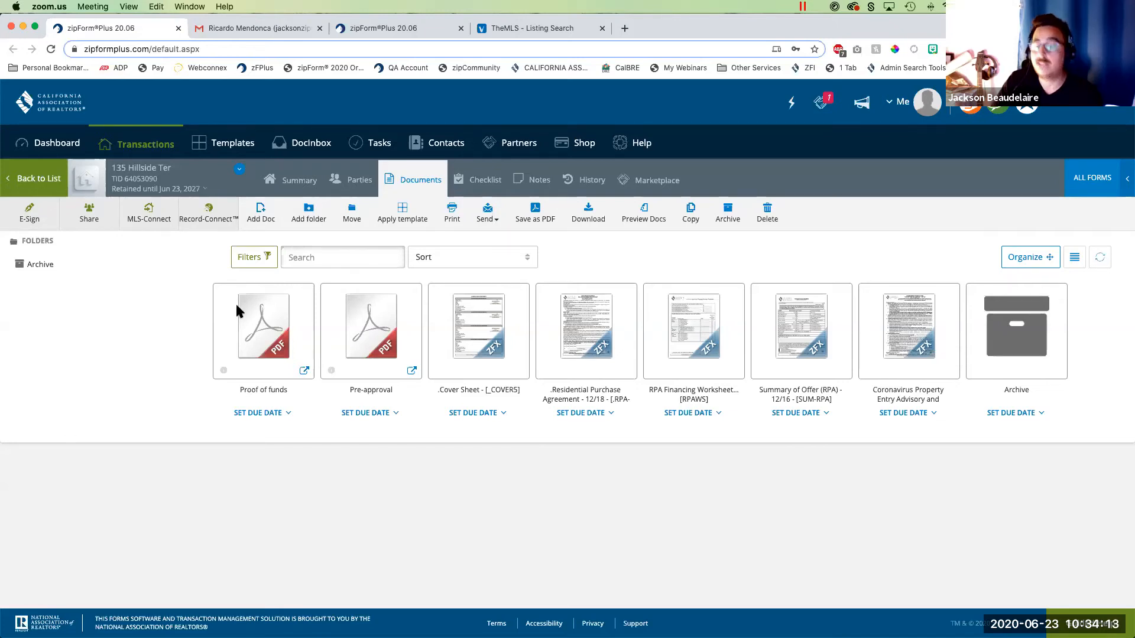
- Switch to the buyer's shared documents and view the Residential Purchase Agreement there
{"action": "left_click", "coordinate": [385, 20]}
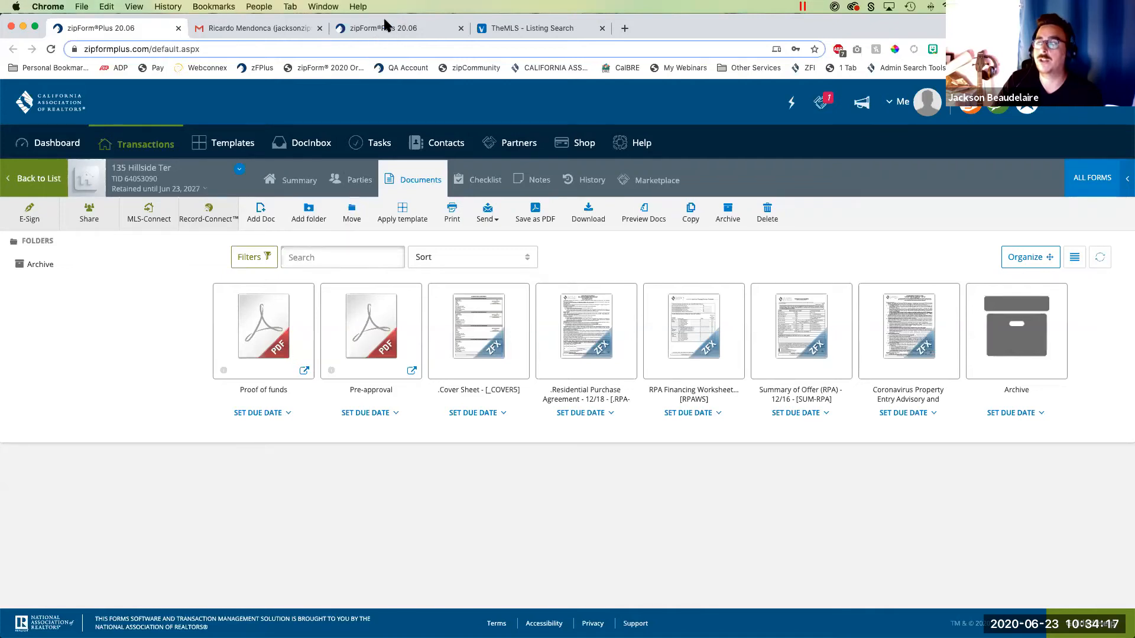
{"action": "left_click", "coordinate": [416, 27]}
{"action": "left_click", "coordinate": [85, 311]}
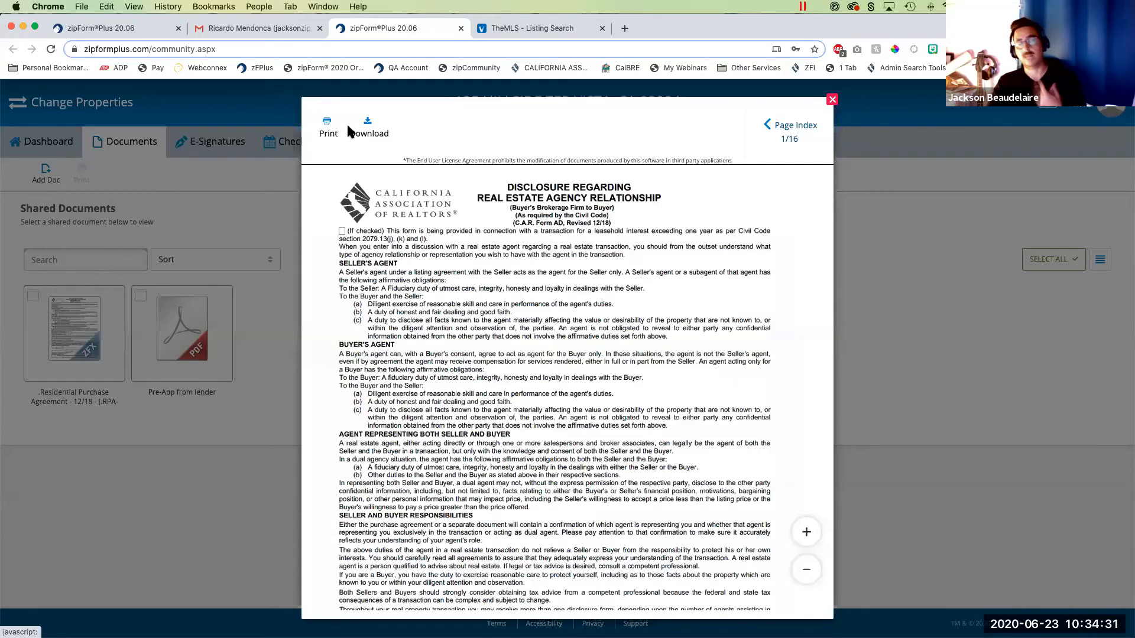
- Close the buyer's shared copy and open the Residential Purchase Agreement in the agent's Hillside Ter transaction
{"action": "left_click", "coordinate": [832, 99]}
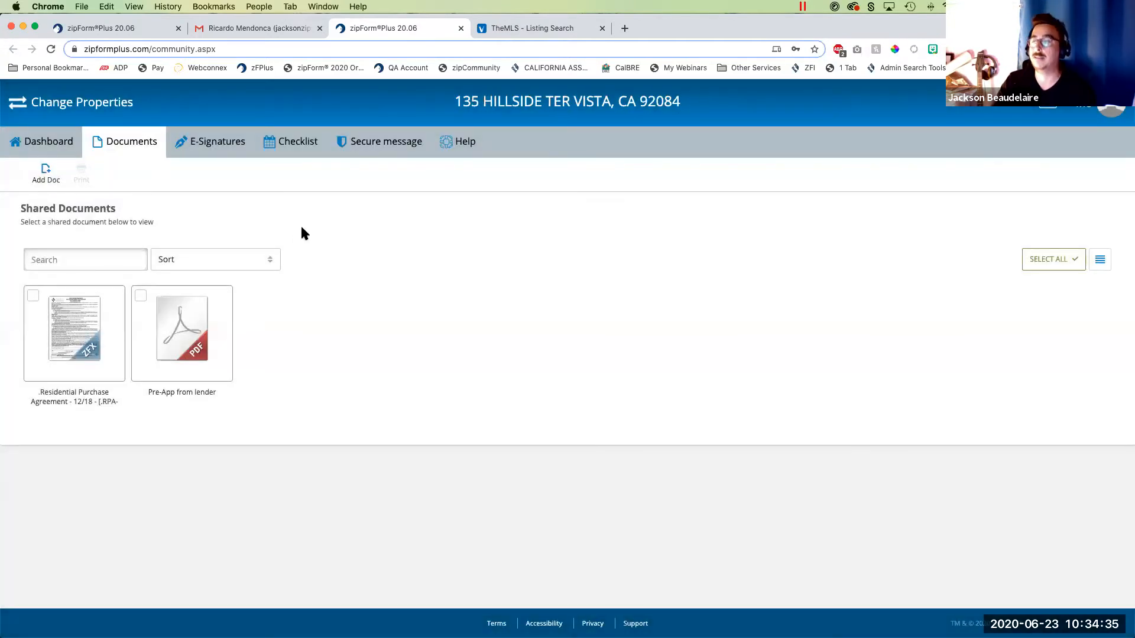
{"action": "left_click", "coordinate": [134, 30]}
{"action": "left_click", "coordinate": [565, 348]}
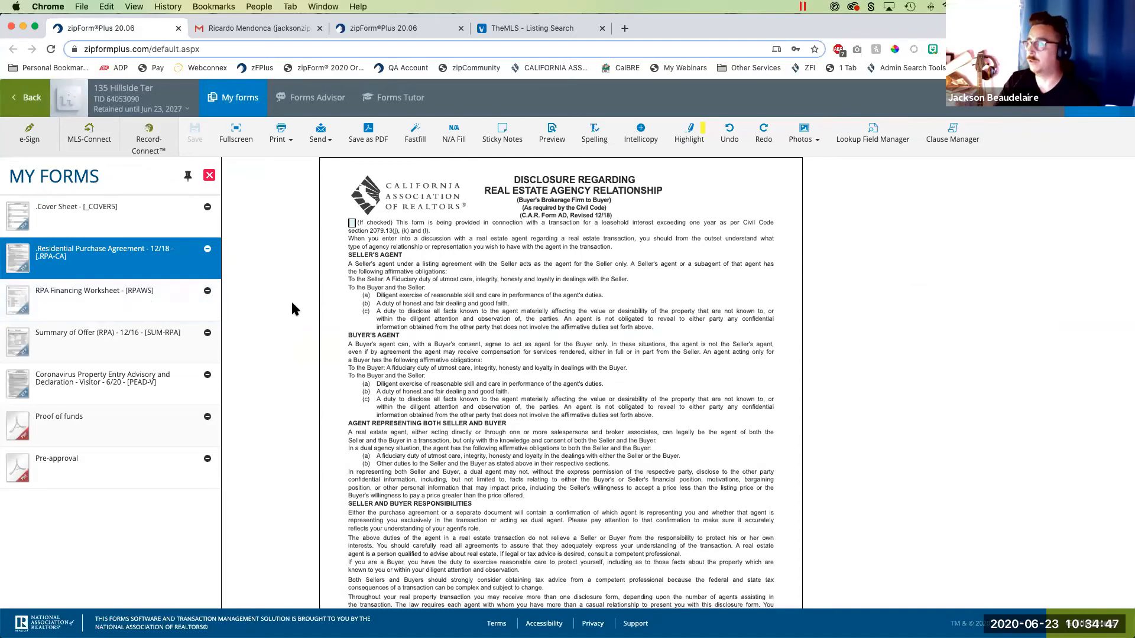
- Check the property's MLS listing and enter a purchase price of 492,250.00 in the Residential Purchase Agreement's offer section
{"action": "scroll", "coordinate": [482, 375], "scroll_direction": "down", "scroll_amount": 4}
{"action": "scroll", "coordinate": [481, 375], "scroll_direction": "down", "scroll_amount": 15}
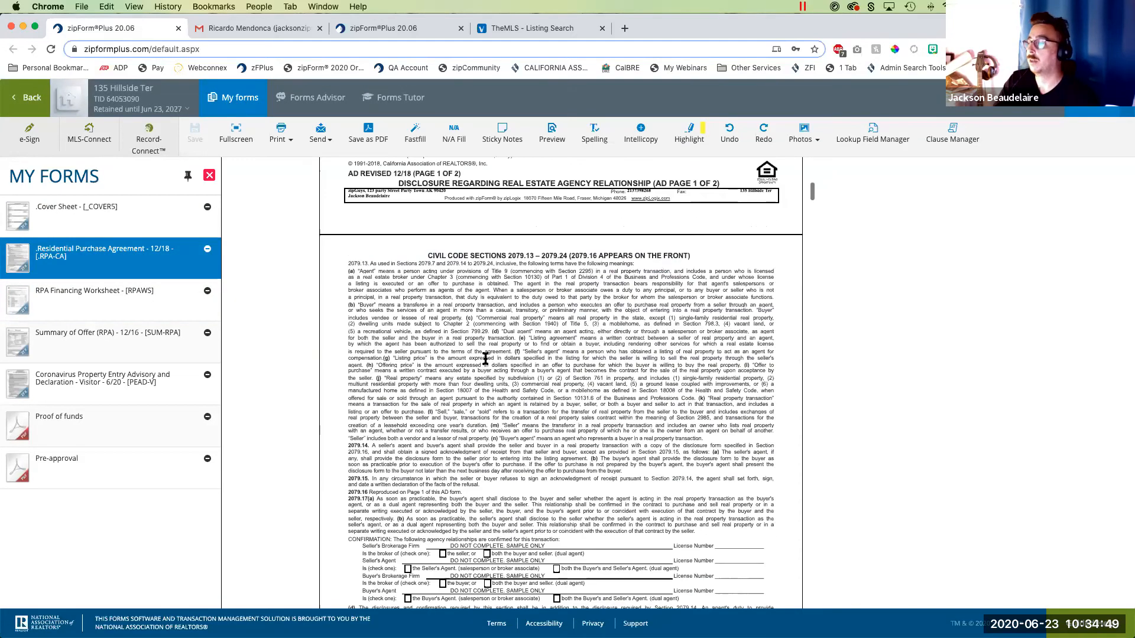
{"action": "scroll", "coordinate": [487, 341], "scroll_direction": "down", "scroll_amount": 5}
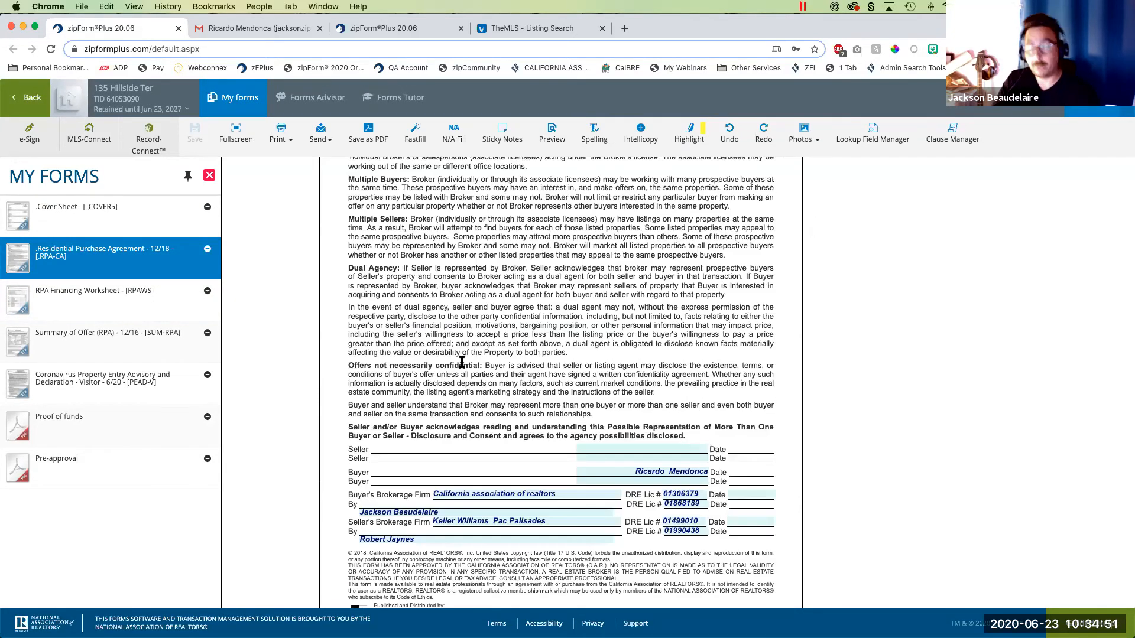
{"action": "scroll", "coordinate": [438, 428], "scroll_direction": "down", "scroll_amount": 18}
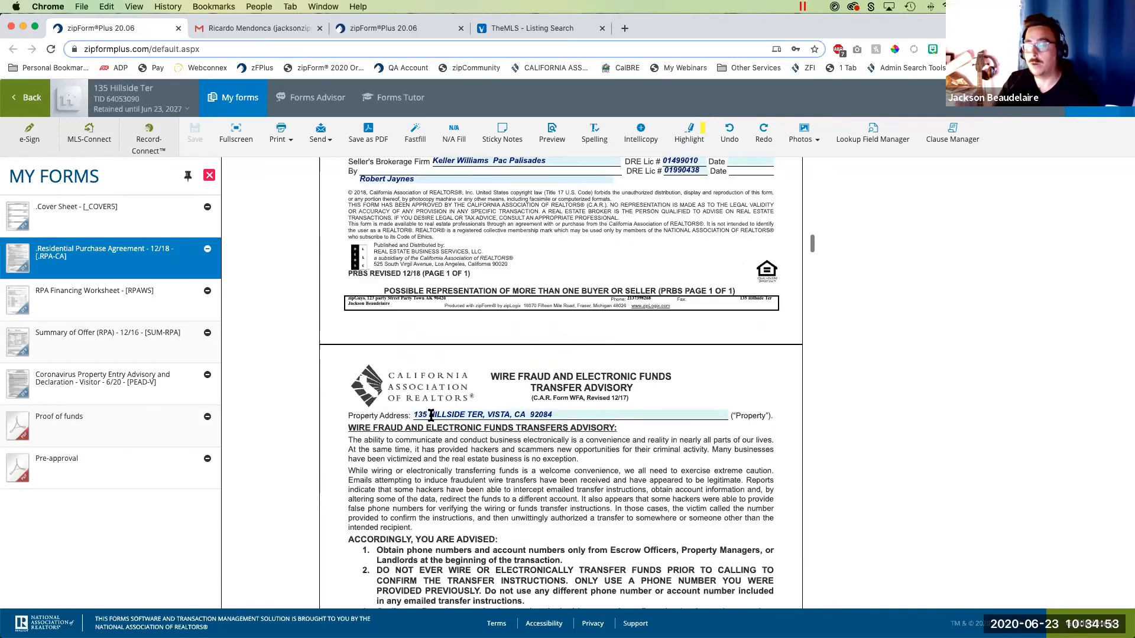
{"action": "scroll", "coordinate": [453, 411], "scroll_direction": "down", "scroll_amount": 2}
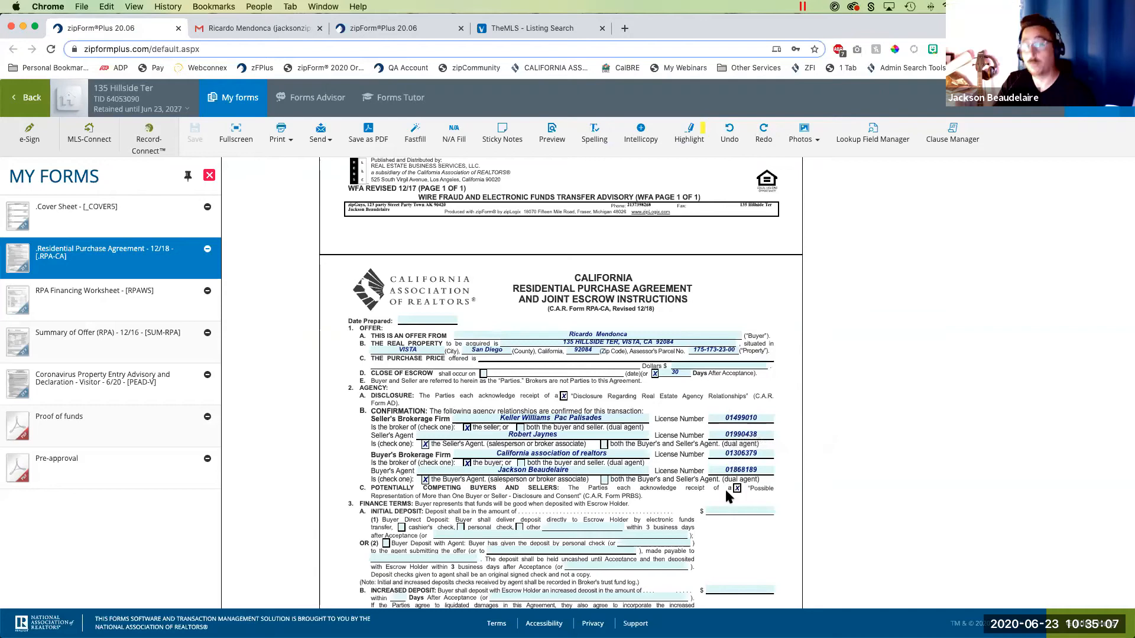
{"action": "scroll", "coordinate": [635, 494], "scroll_direction": "down", "scroll_amount": 2}
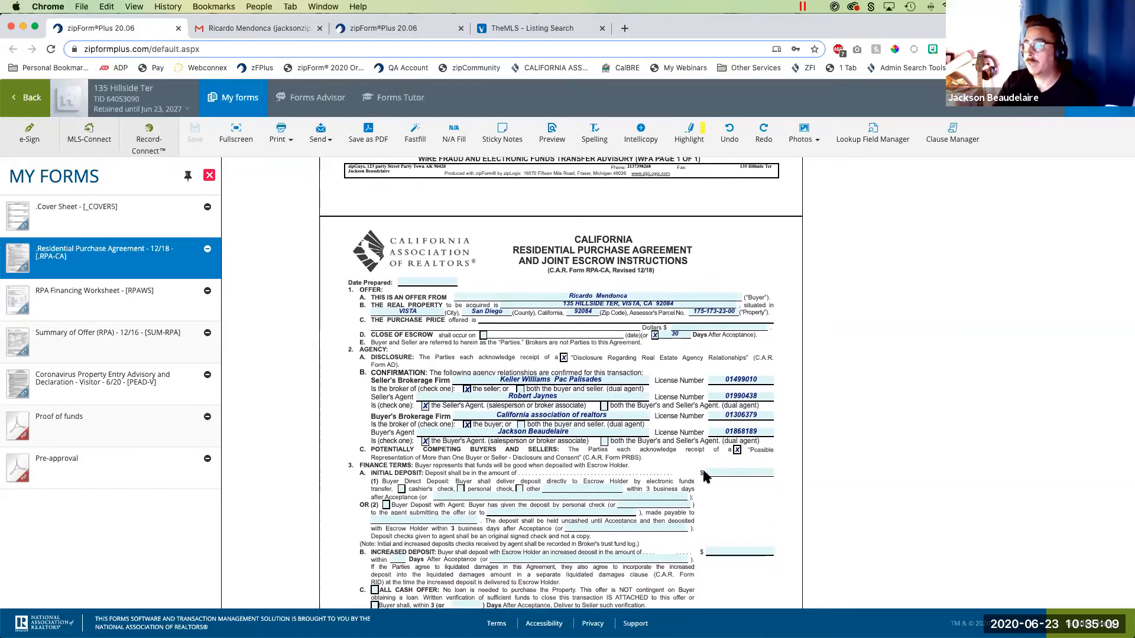
{"action": "left_click", "coordinate": [733, 473]}
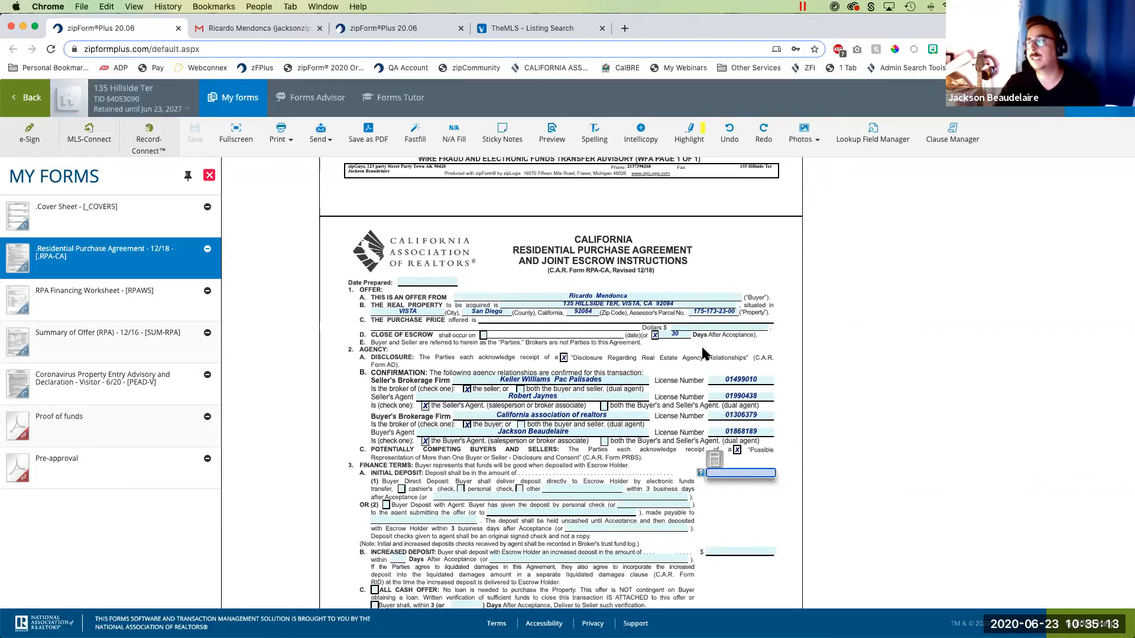
{"action": "left_click", "coordinate": [687, 328]}
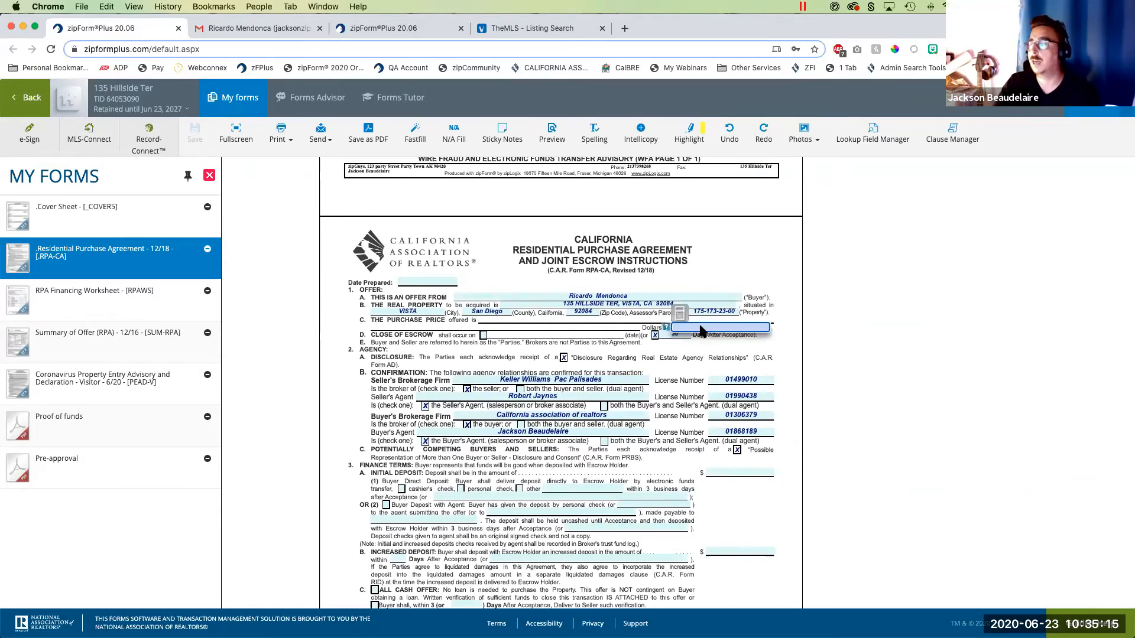
{"action": "left_click", "coordinate": [520, 28]}
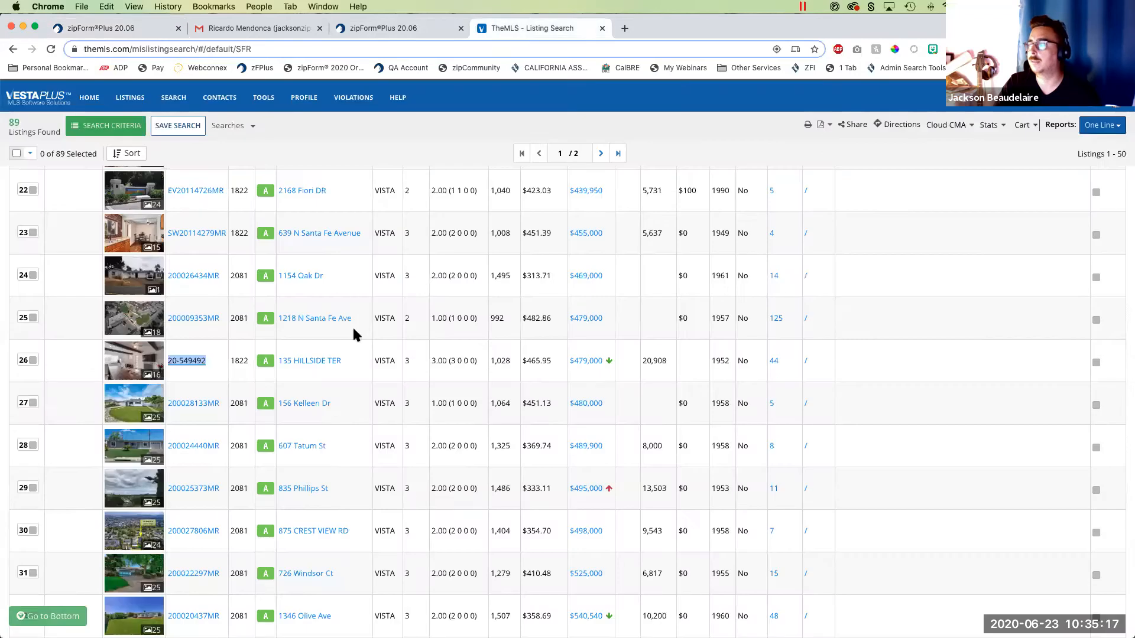
{"action": "left_click", "coordinate": [122, 30]}
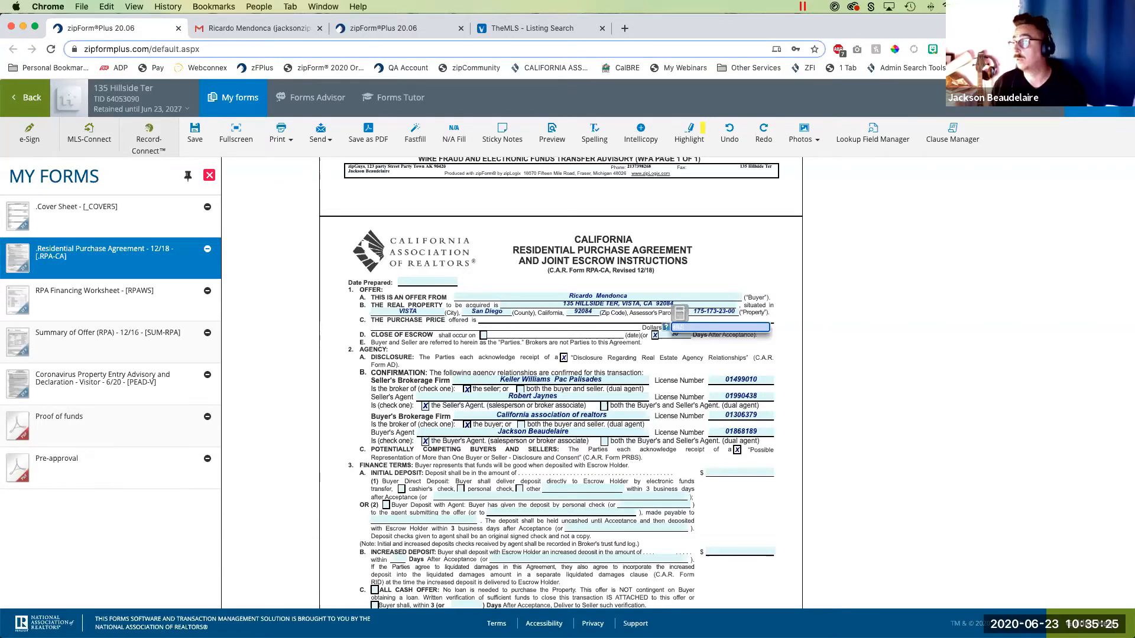
{"action": "key", "text": "Tab"}
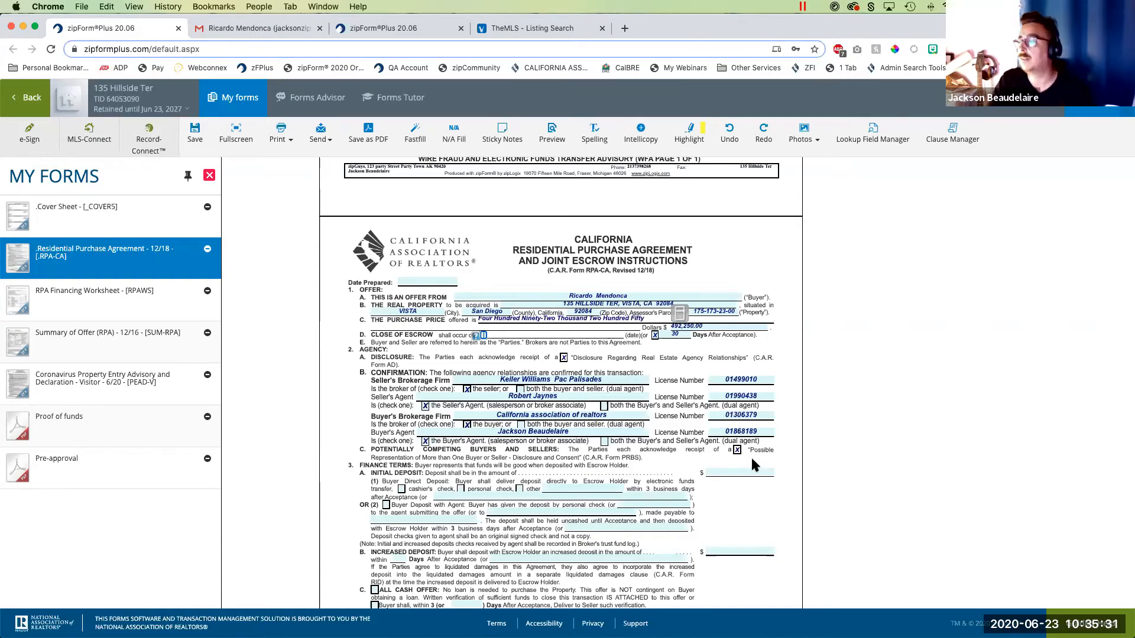
- In the RPA Financing Worksheet, mark 3% of purchase price for the initial deposit and 75% for the first loan
{"action": "left_click", "coordinate": [747, 473]}
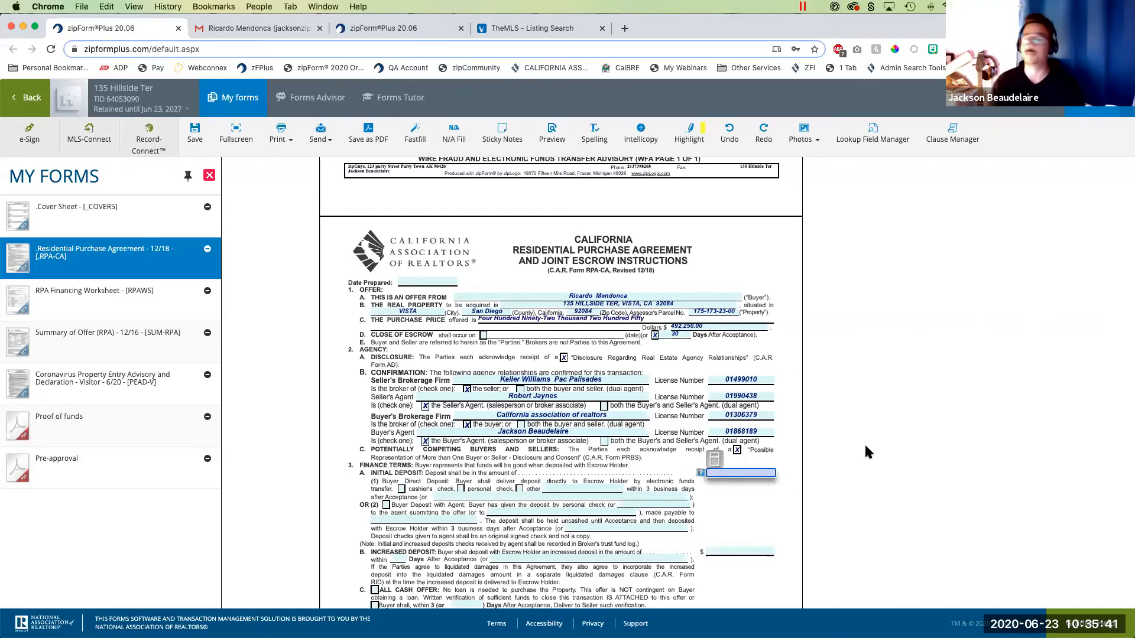
{"action": "left_click", "coordinate": [123, 296]}
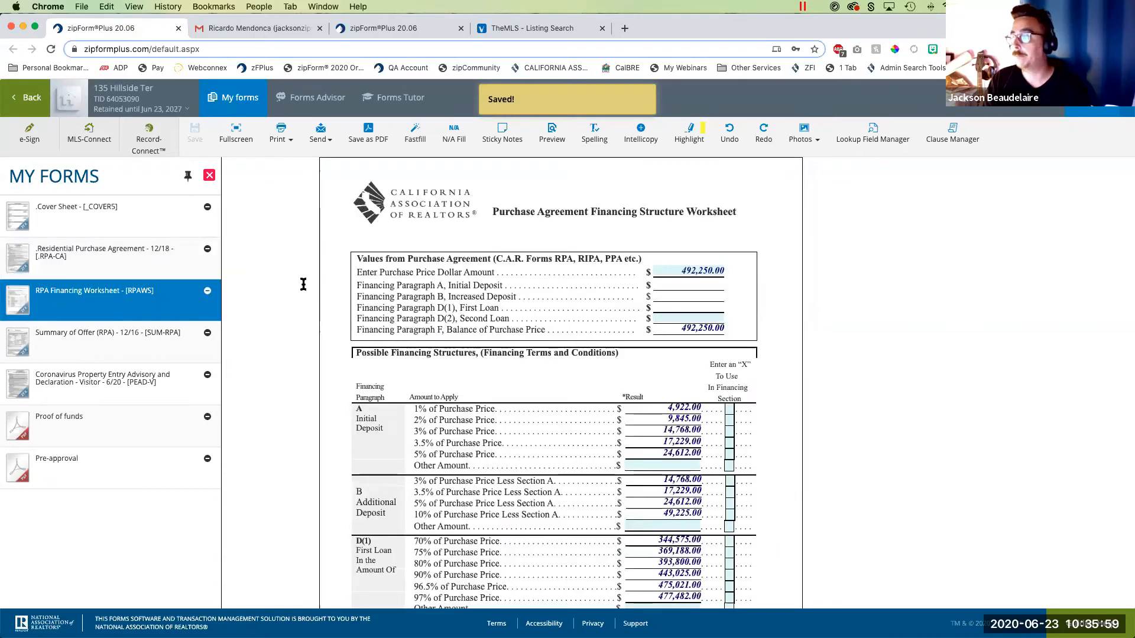
{"action": "left_click", "coordinate": [668, 271]}
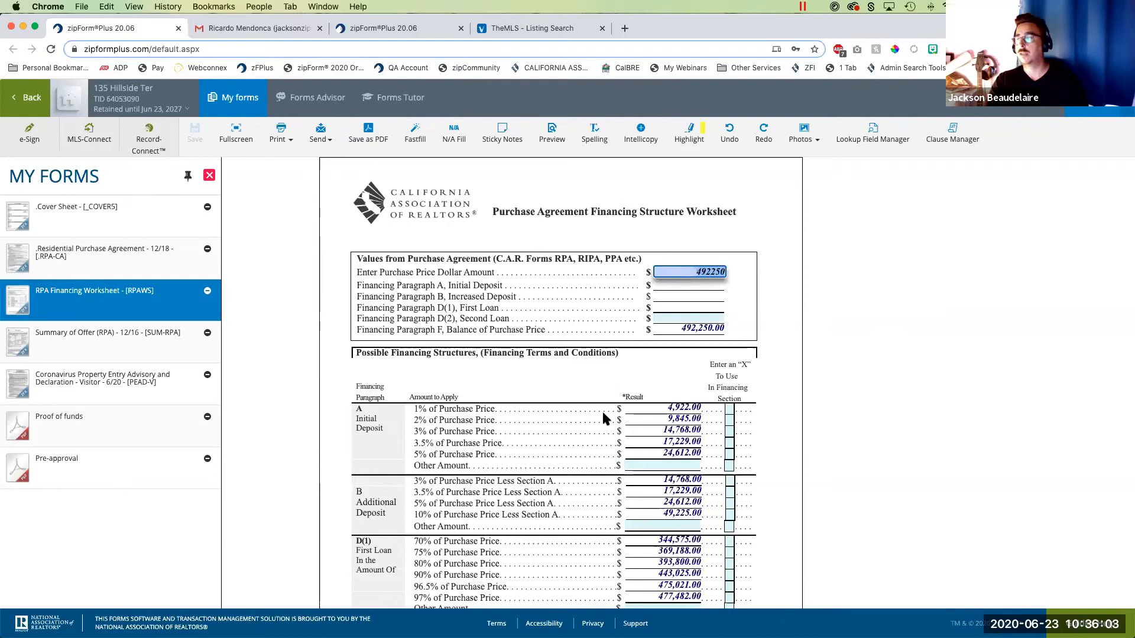
{"action": "left_click", "coordinate": [729, 431]}
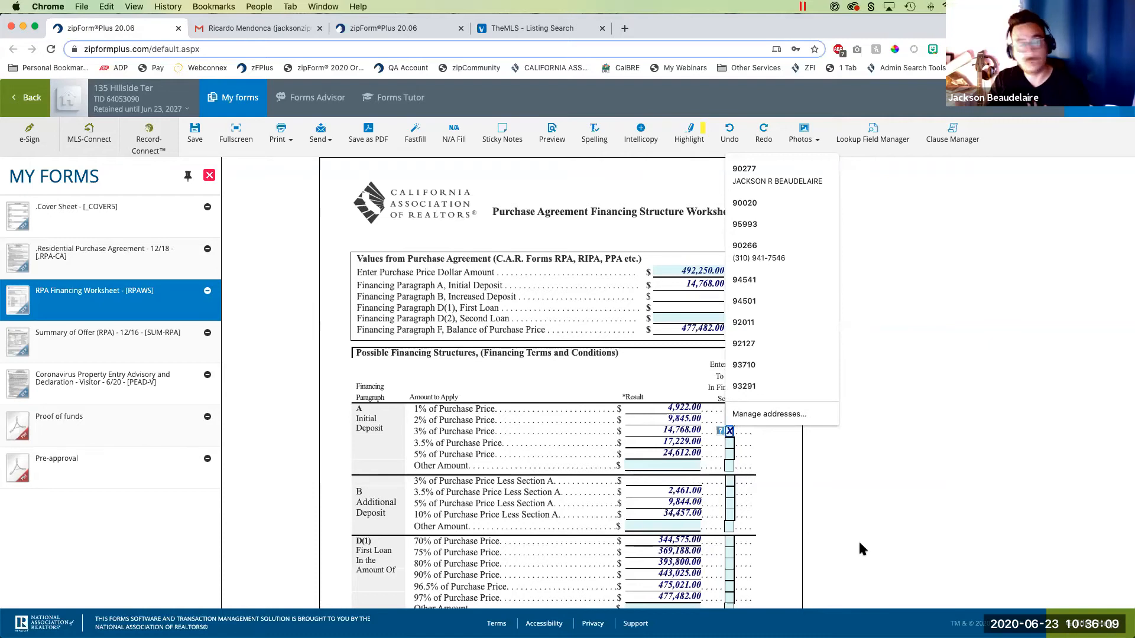
{"action": "left_click", "coordinate": [838, 482]}
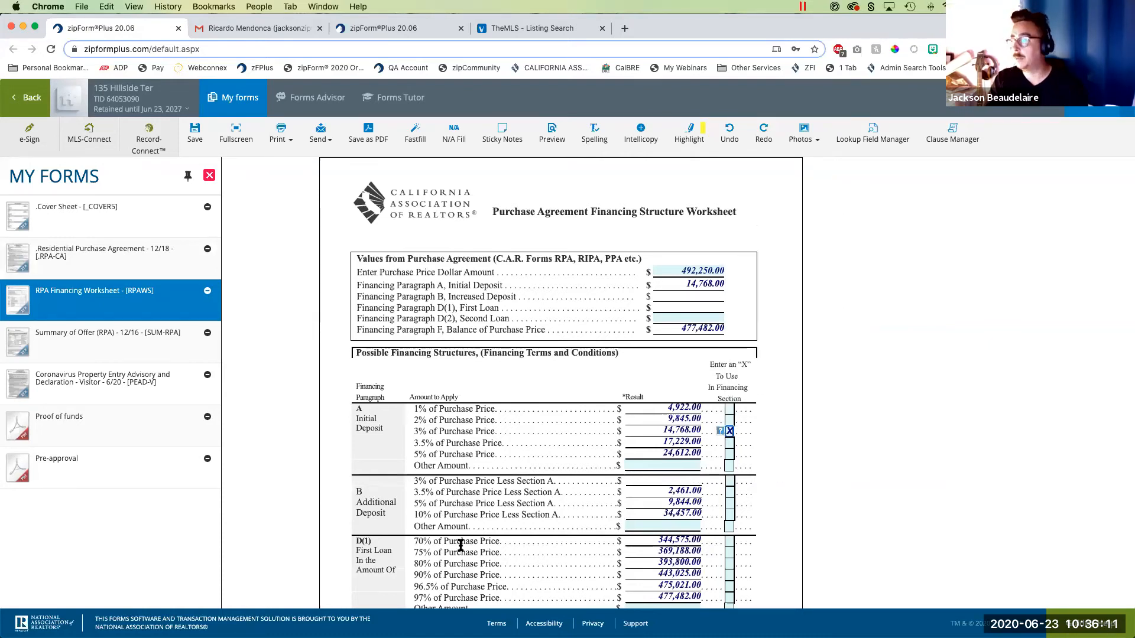
{"action": "scroll", "coordinate": [460, 545], "scroll_direction": "down", "scroll_amount": 3}
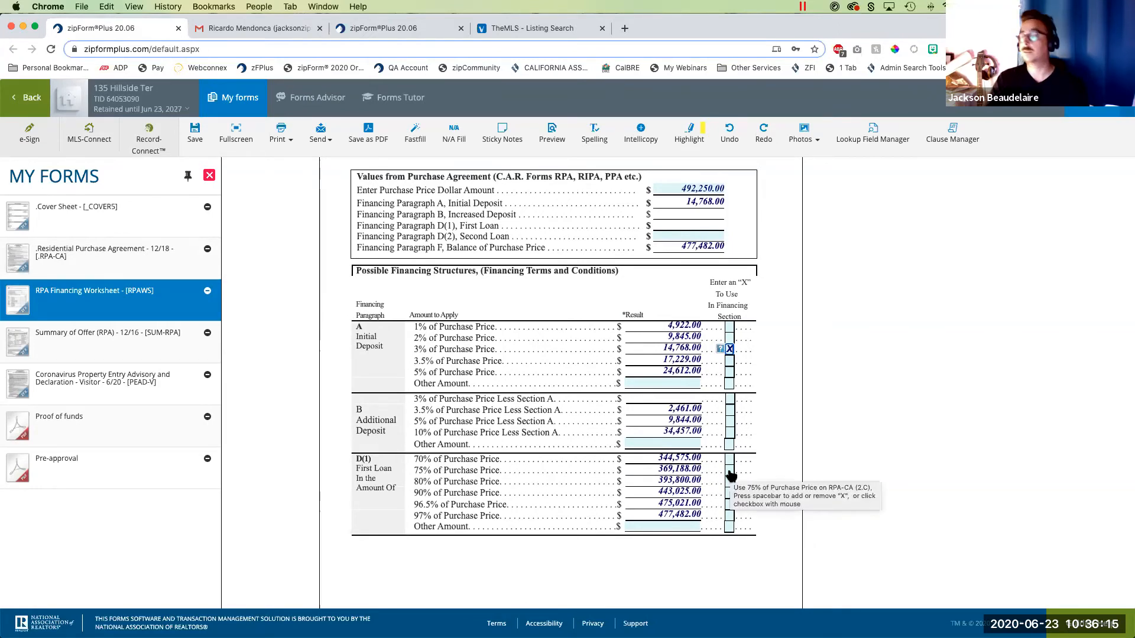
{"action": "left_click", "coordinate": [730, 471]}
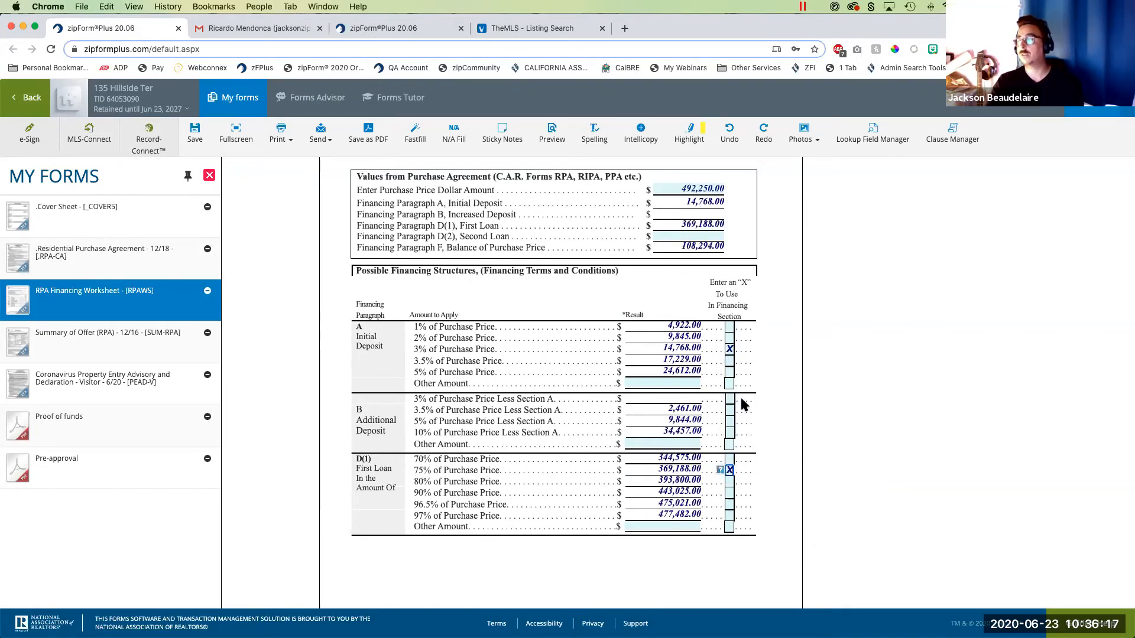
{"action": "scroll", "coordinate": [733, 331], "scroll_direction": "up", "scroll_amount": 1}
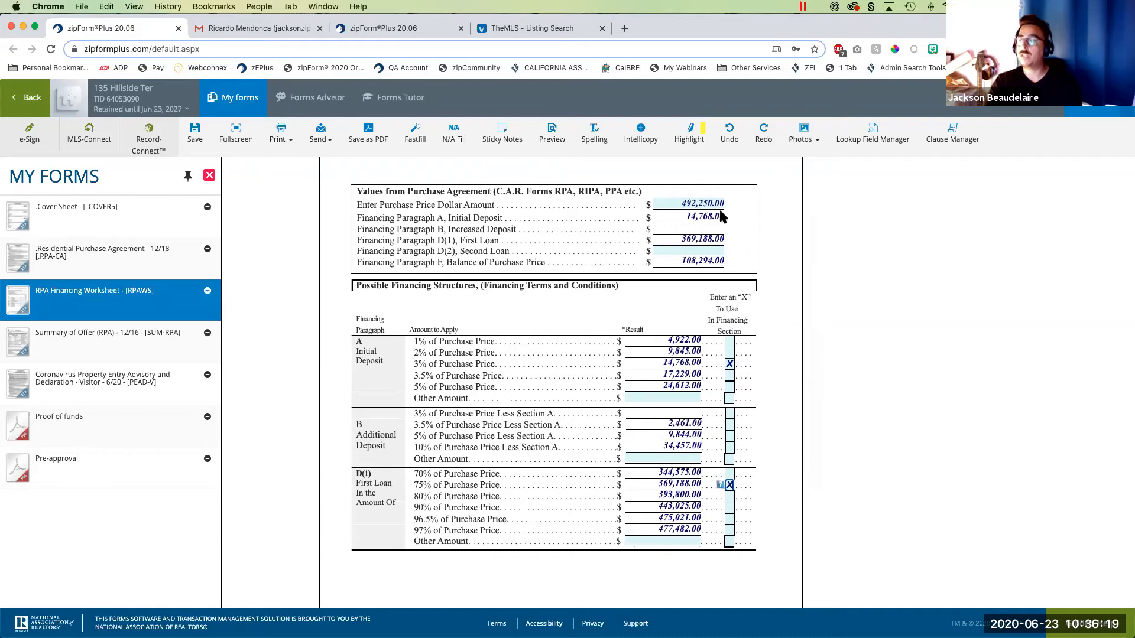
- Reopen the Residential Purchase Agreement and review the offer price, initial deposit and first loan amounts
{"action": "left_click", "coordinate": [87, 253]}
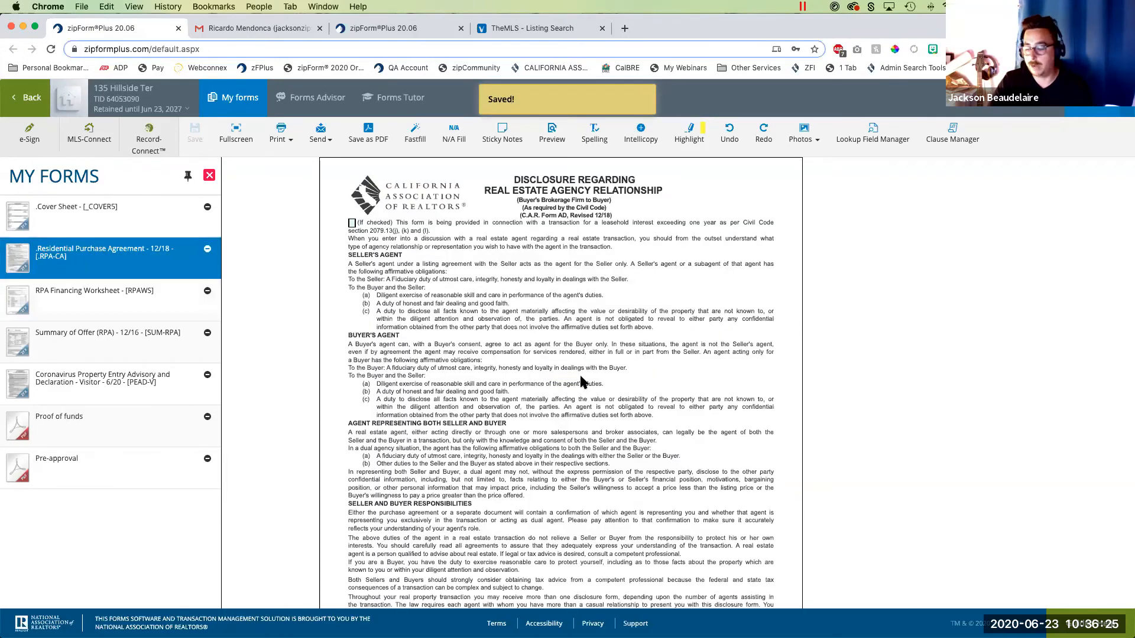
{"action": "scroll", "coordinate": [621, 384], "scroll_direction": "down", "scroll_amount": 1}
{"action": "scroll", "coordinate": [621, 384], "scroll_direction": "down", "scroll_amount": 20}
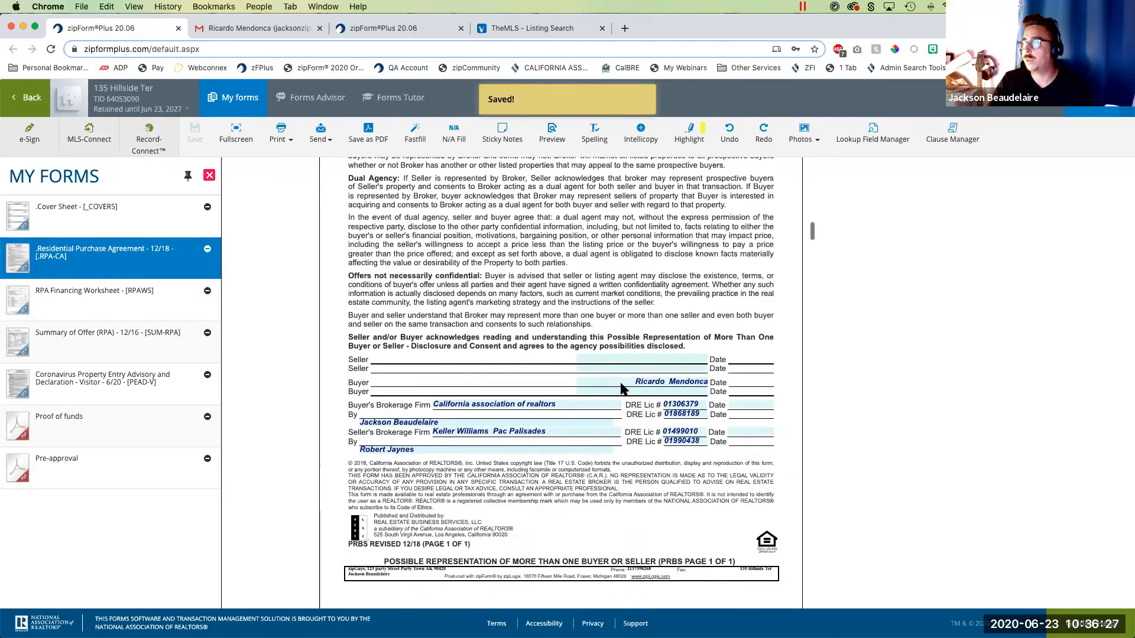
{"action": "scroll", "coordinate": [621, 388], "scroll_direction": "down", "scroll_amount": 8}
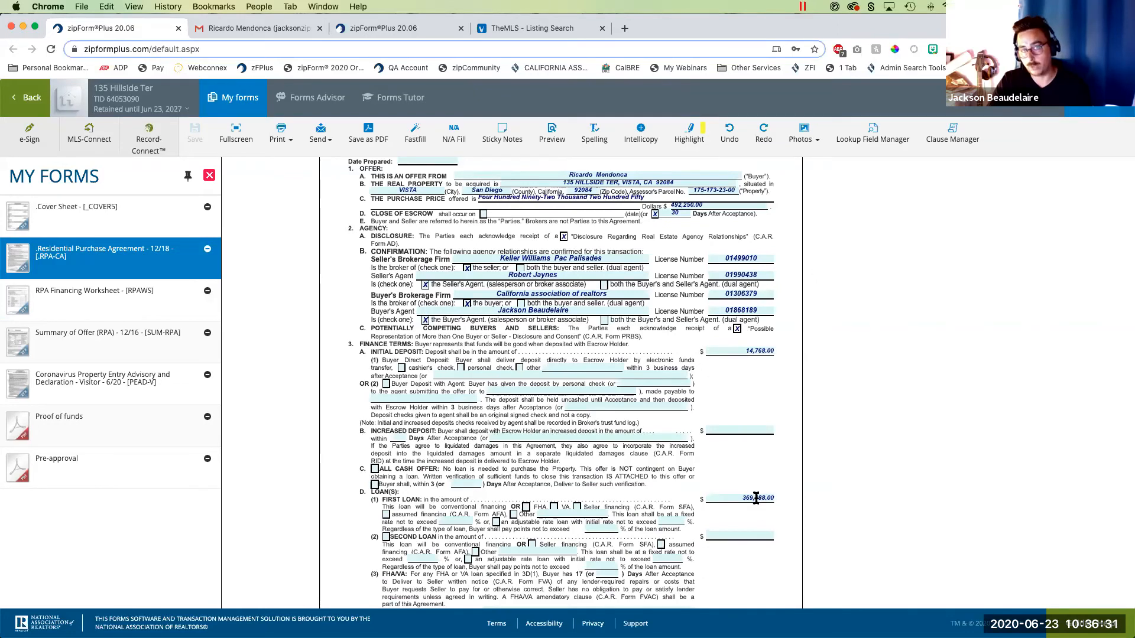
{"action": "scroll", "coordinate": [754, 473], "scroll_direction": "up", "scroll_amount": 2}
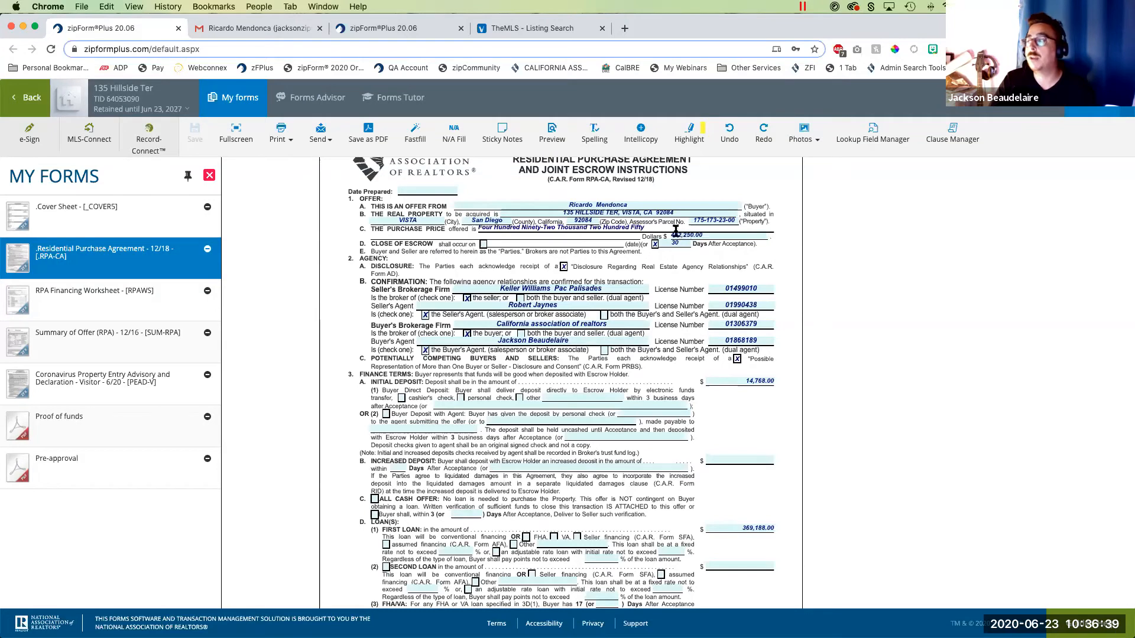
- Set the purchase price in the RPA Financing Worksheet to 499,250 and look over the recalculated financing values
{"action": "left_click", "coordinate": [79, 302]}
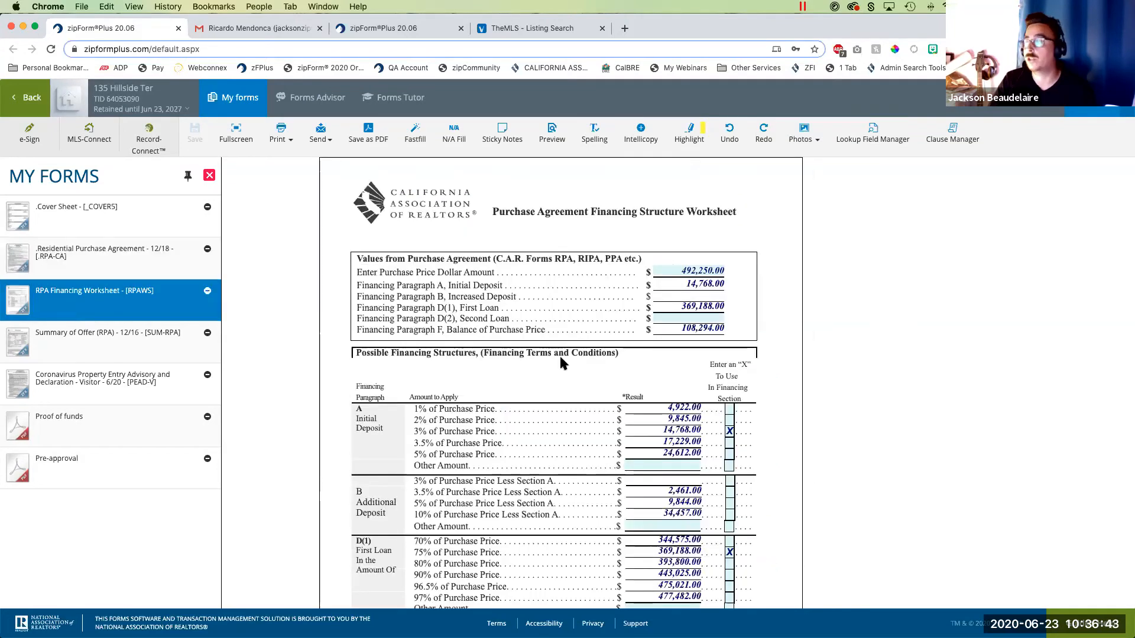
{"action": "left_click", "coordinate": [686, 271]}
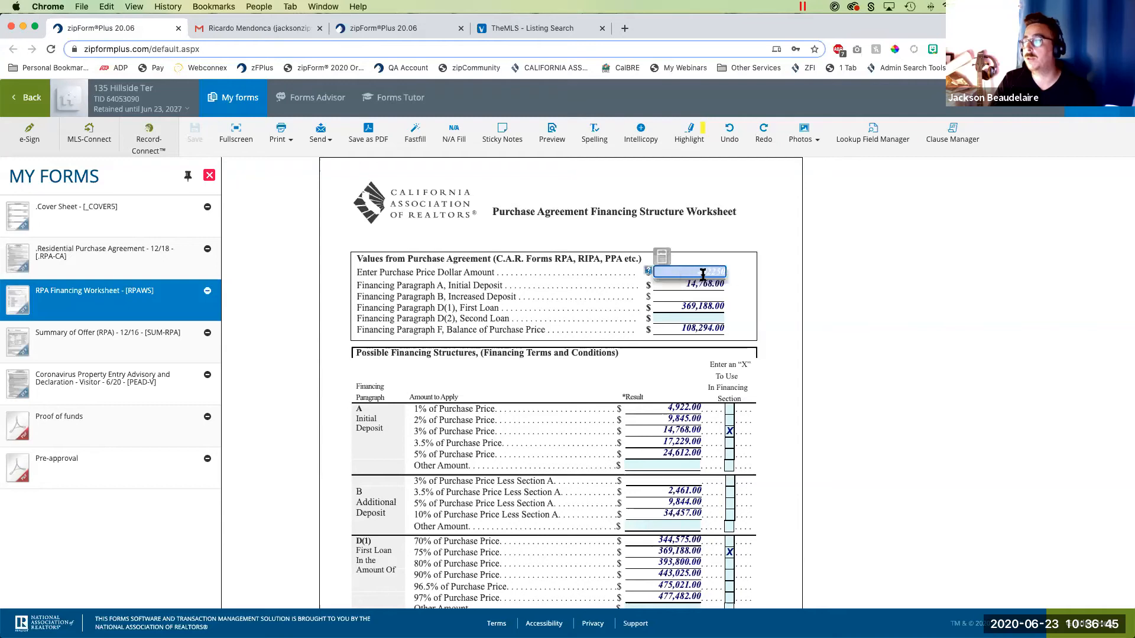
{"action": "type", "text": "2"}
{"action": "key", "text": "BackSpace"}
{"action": "type", "text": "499250"}
{"action": "key", "text": "Tab"}
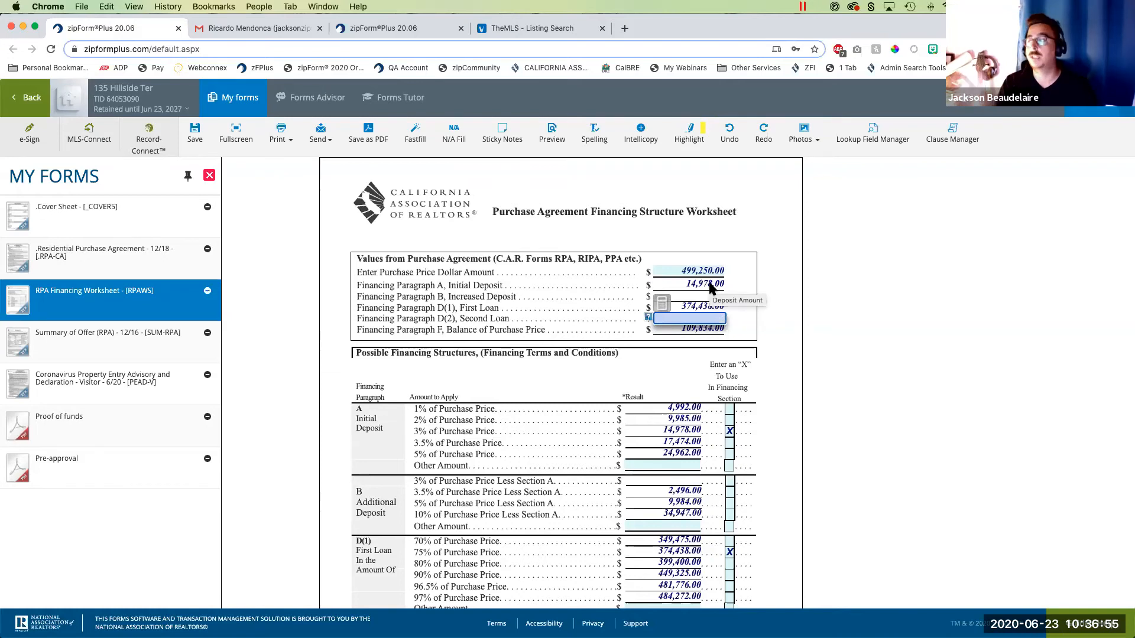
{"action": "scroll", "coordinate": [648, 408], "scroll_direction": "down", "scroll_amount": 3}
{"action": "scroll", "coordinate": [649, 408], "scroll_direction": "up", "scroll_amount": 3}
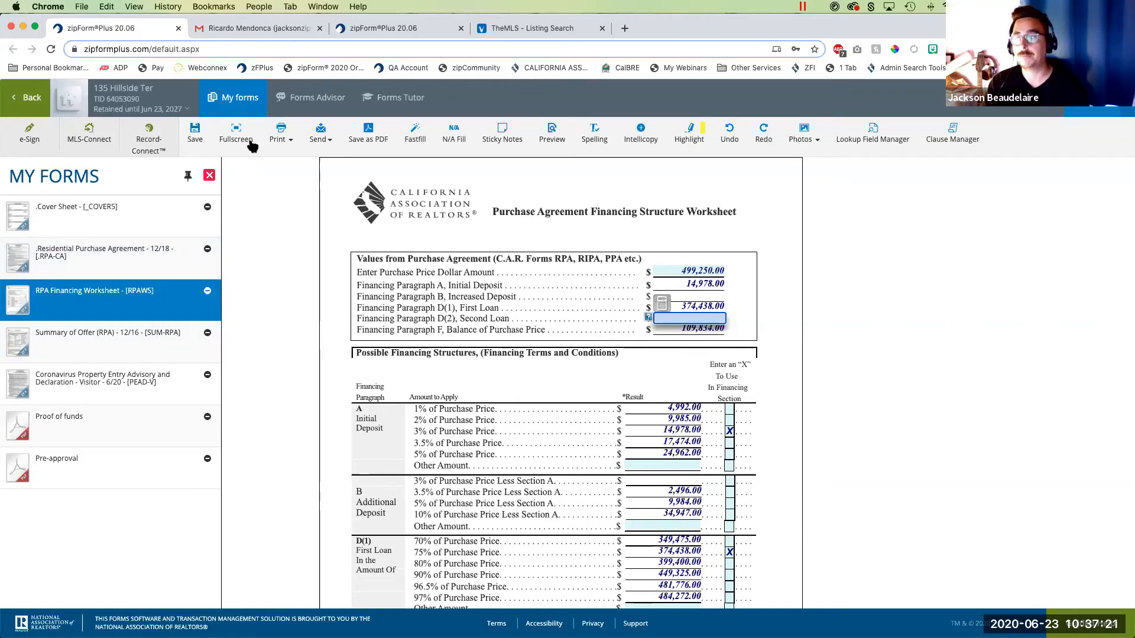
- Reopen the agent's Residential Purchase Agreement, and check the price and finance terms in the buyer's shared copy before closing it
{"action": "left_click", "coordinate": [131, 254]}
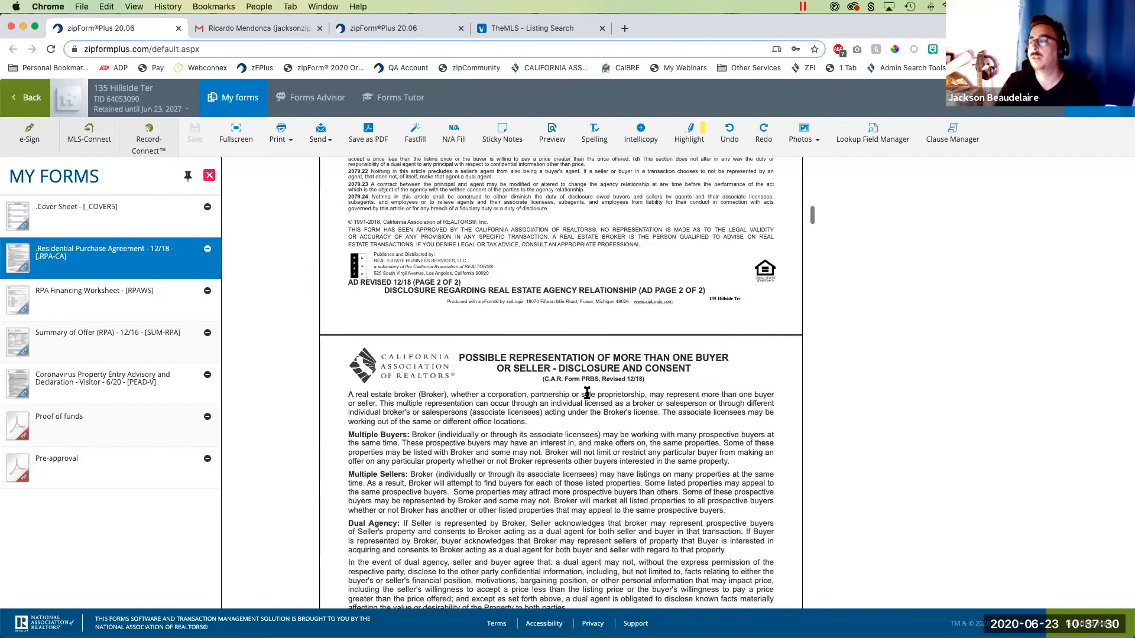
{"action": "scroll", "coordinate": [584, 389], "scroll_direction": "down", "scroll_amount": 10}
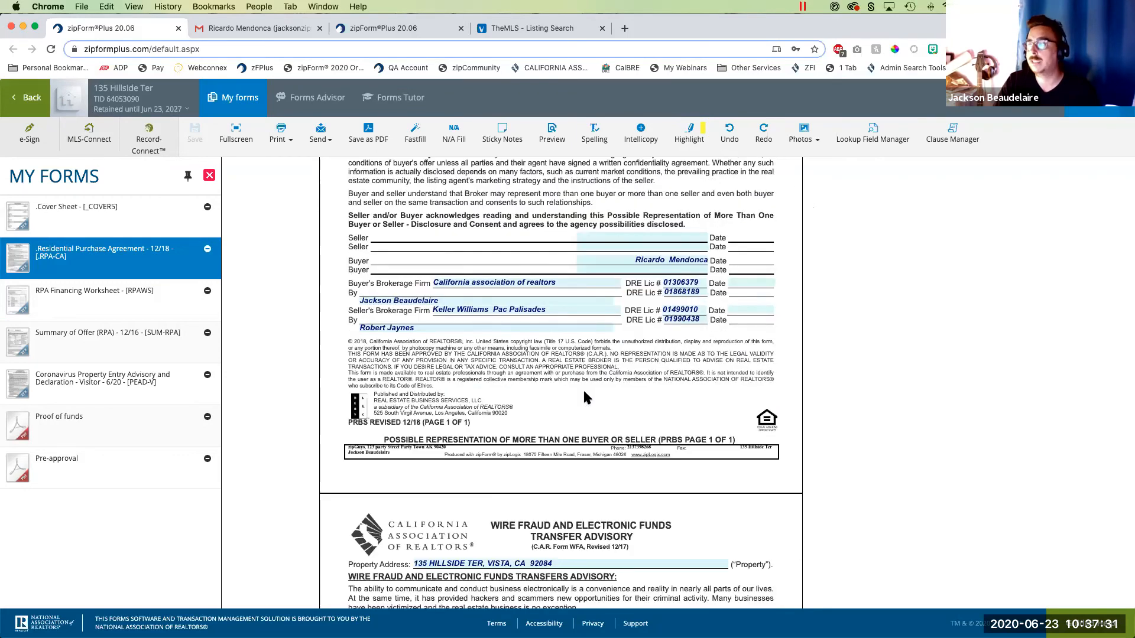
{"action": "scroll", "coordinate": [583, 389], "scroll_direction": "down", "scroll_amount": 6}
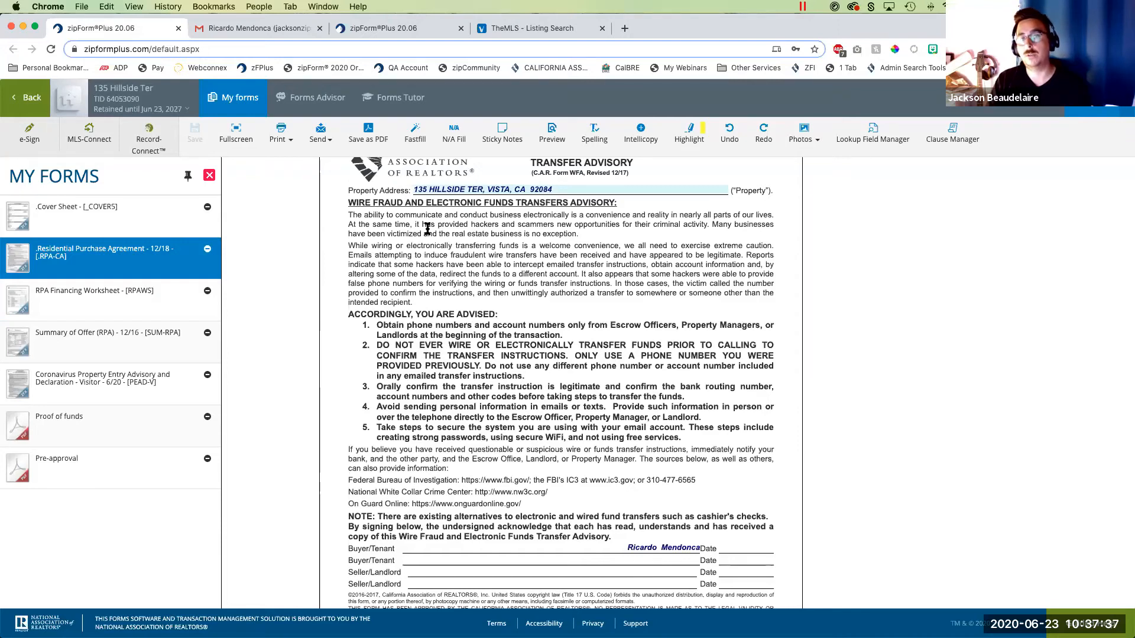
{"action": "left_click", "coordinate": [411, 32]}
{"action": "left_click", "coordinate": [86, 326]}
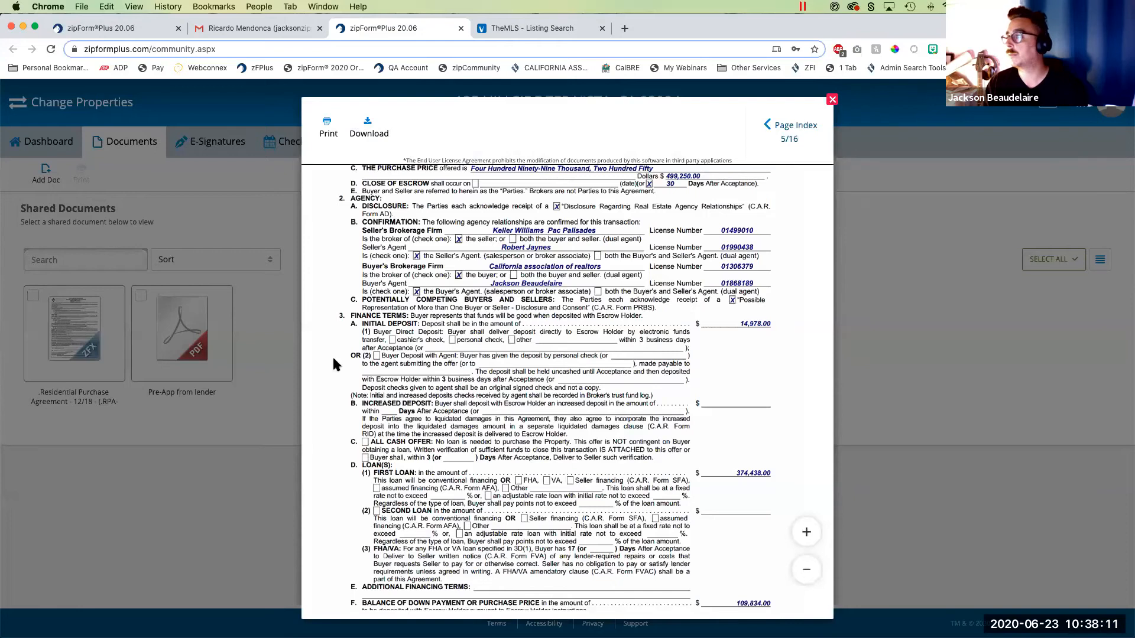
{"action": "key", "text": "Escape"}
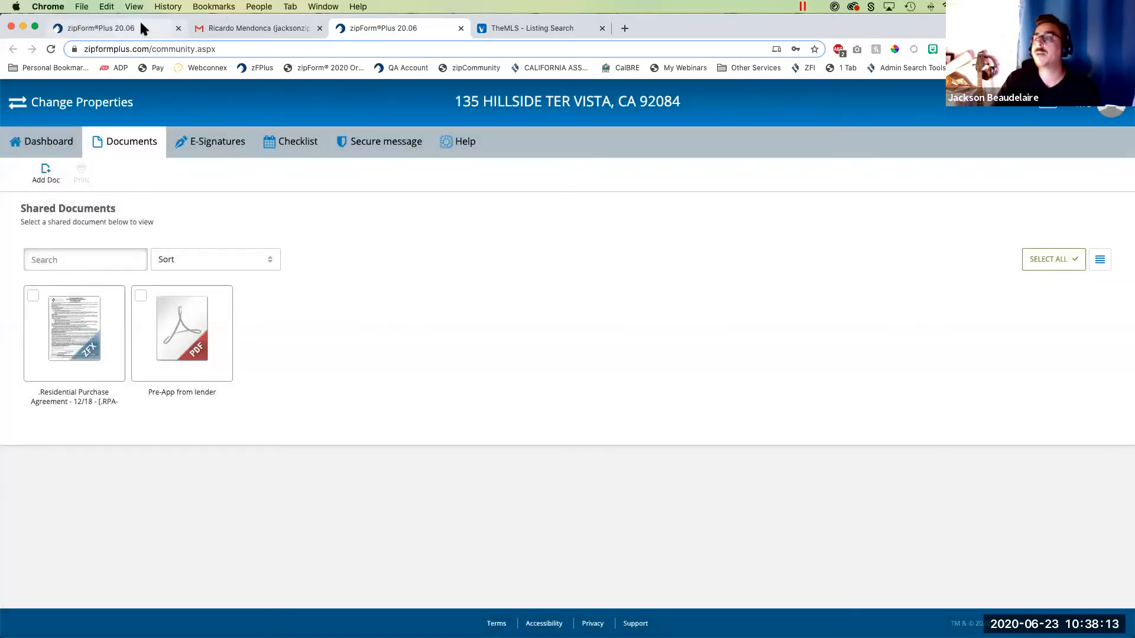
- Back in the agent's transaction, find "bie" in the California Association of REALTORS library and add the Buyer's Inspection Elections form
{"action": "left_click", "coordinate": [140, 22]}
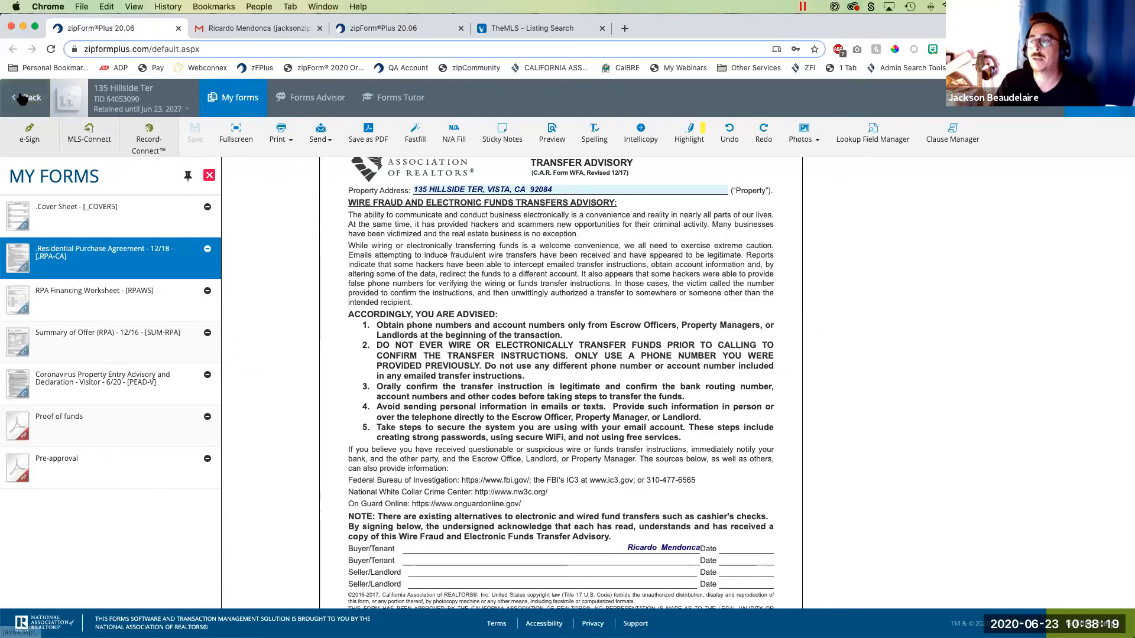
{"action": "left_click", "coordinate": [1098, 108]}
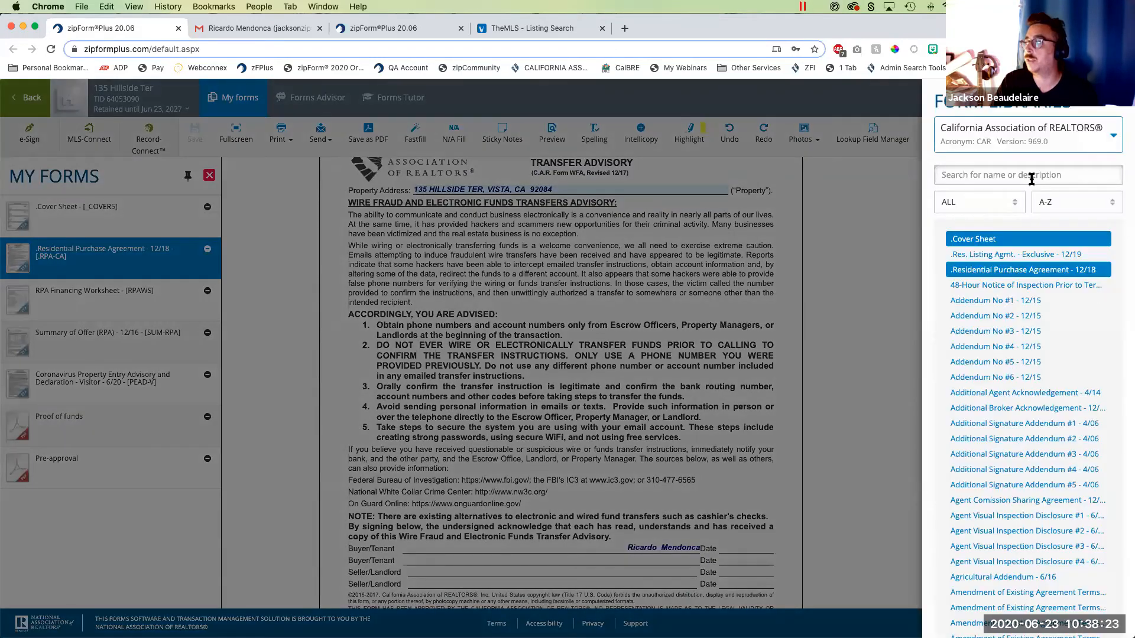
{"action": "left_click", "coordinate": [1032, 178]}
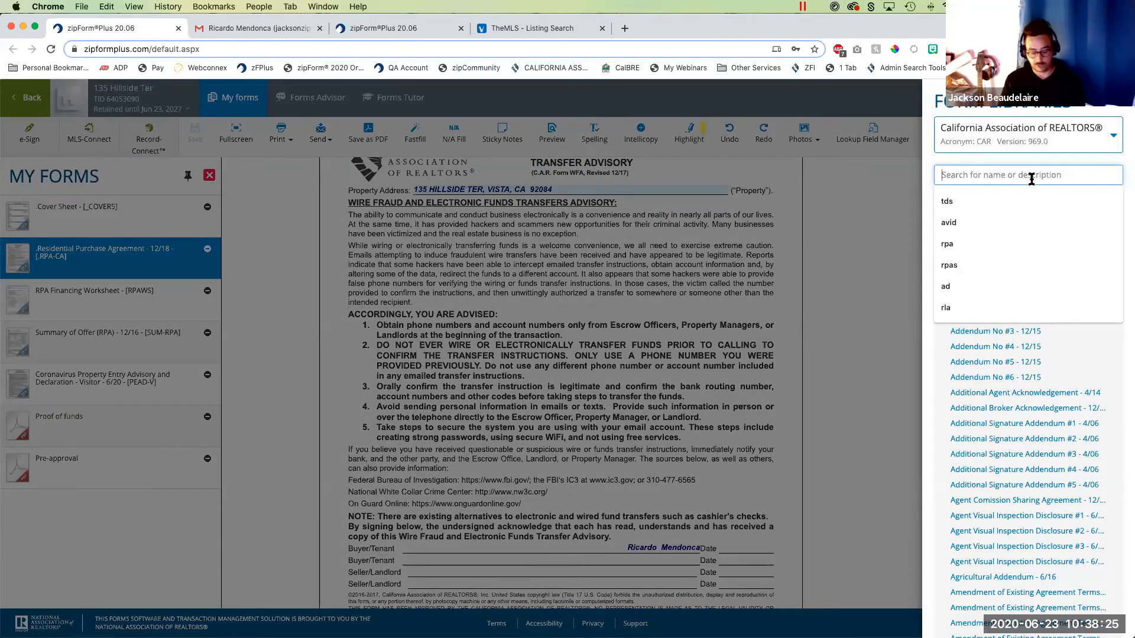
{"action": "type", "text": "bi"}
{"action": "left_click", "coordinate": [999, 239]}
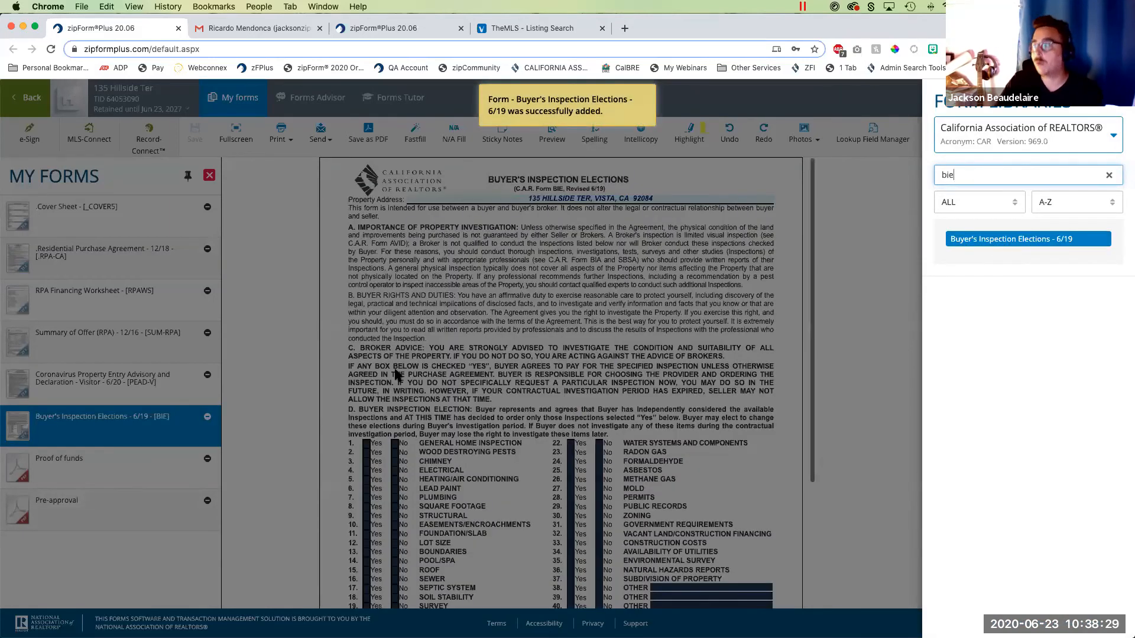
{"action": "left_click", "coordinate": [359, 348]}
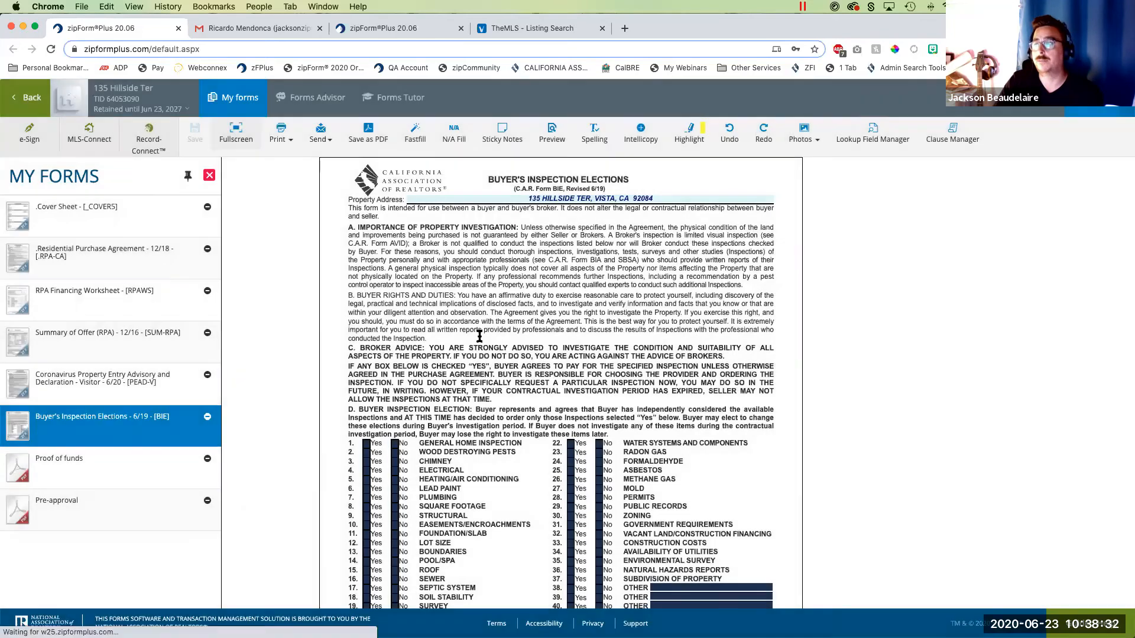
- View the Buyer's Inspection Elections form in full screen, look over its inspection list, and return to the transaction's documents
{"action": "left_click", "coordinate": [234, 132]}
{"action": "left_click", "coordinate": [463, 260]}
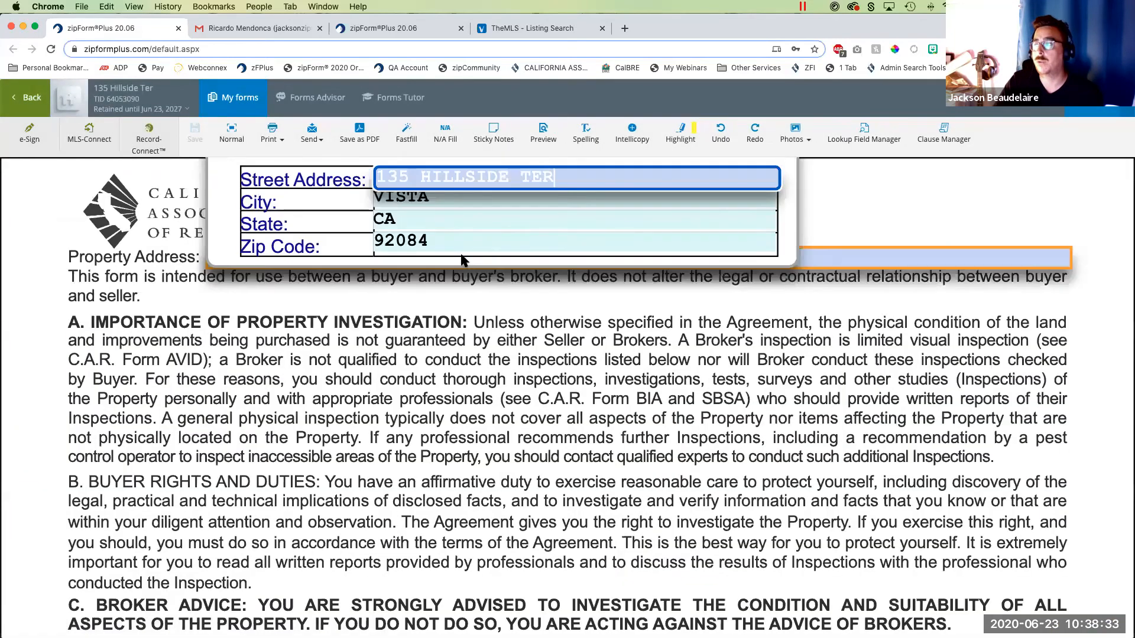
{"action": "left_click", "coordinate": [506, 318]}
{"action": "scroll", "coordinate": [487, 353], "scroll_direction": "down", "scroll_amount": 9}
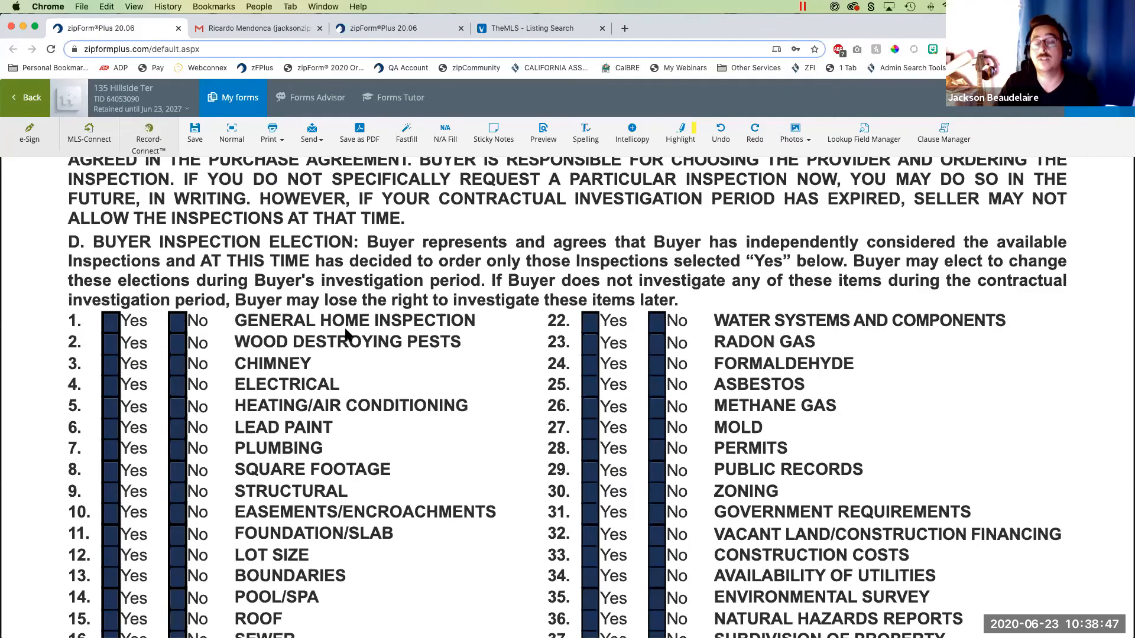
{"action": "left_click", "coordinate": [34, 103]}
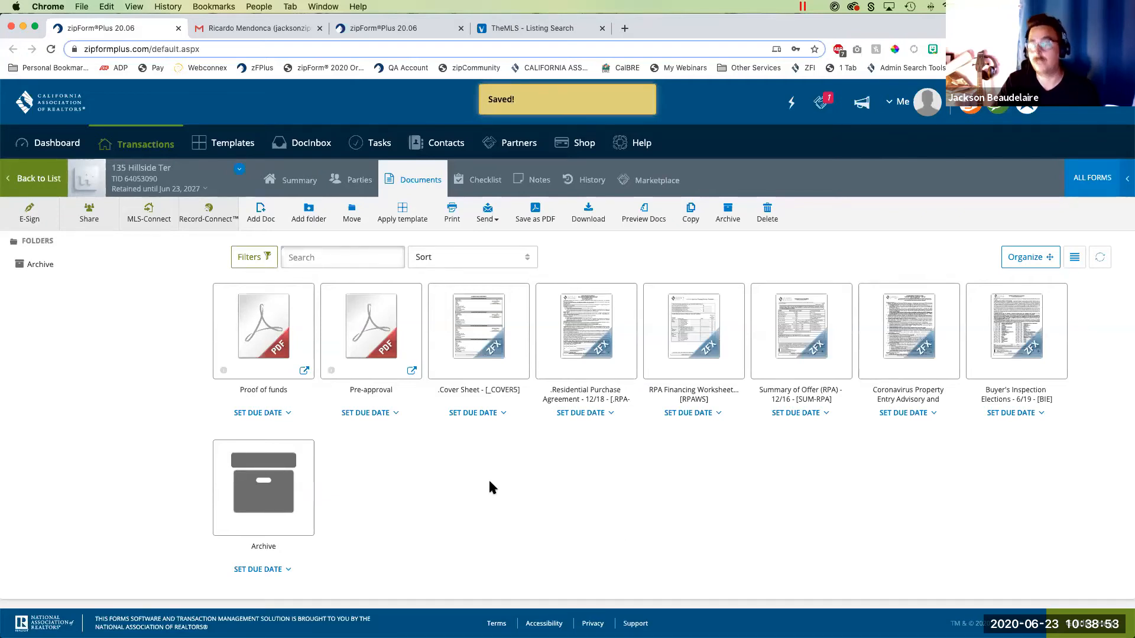
- Replace the Residential Purchase Agreement with the Buyer's Inspection Elections form in the documents shared with the buyer, and save
{"action": "left_click", "coordinate": [92, 218]}
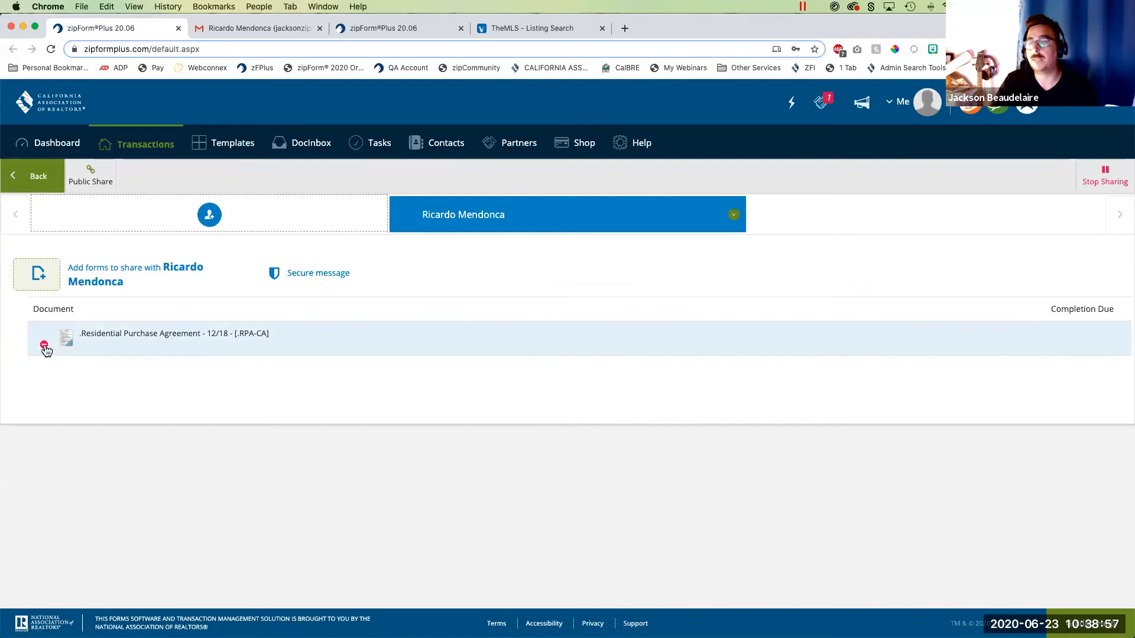
{"action": "left_click", "coordinate": [44, 345]}
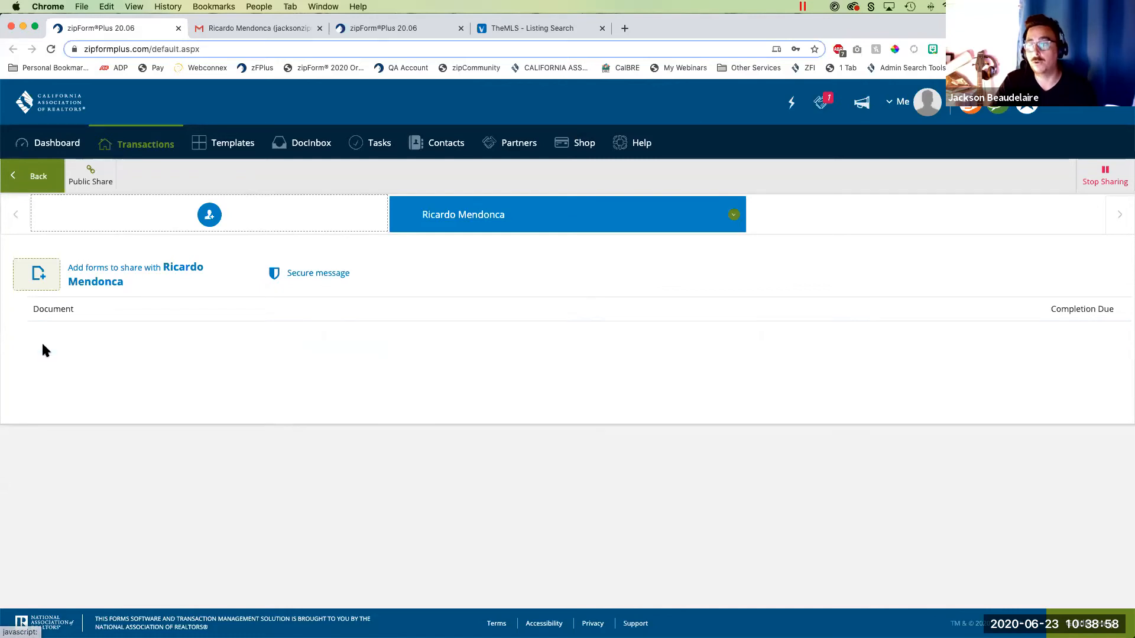
{"action": "left_click", "coordinate": [43, 280]}
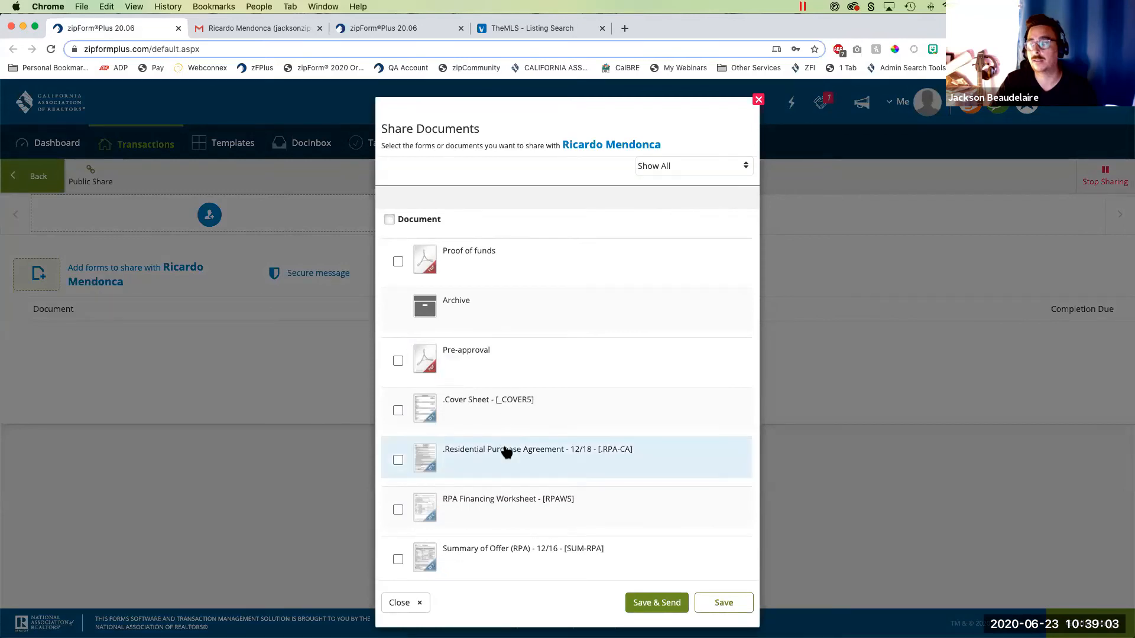
{"action": "scroll", "coordinate": [506, 452], "scroll_direction": "down", "scroll_amount": 3}
{"action": "left_click", "coordinate": [508, 544]}
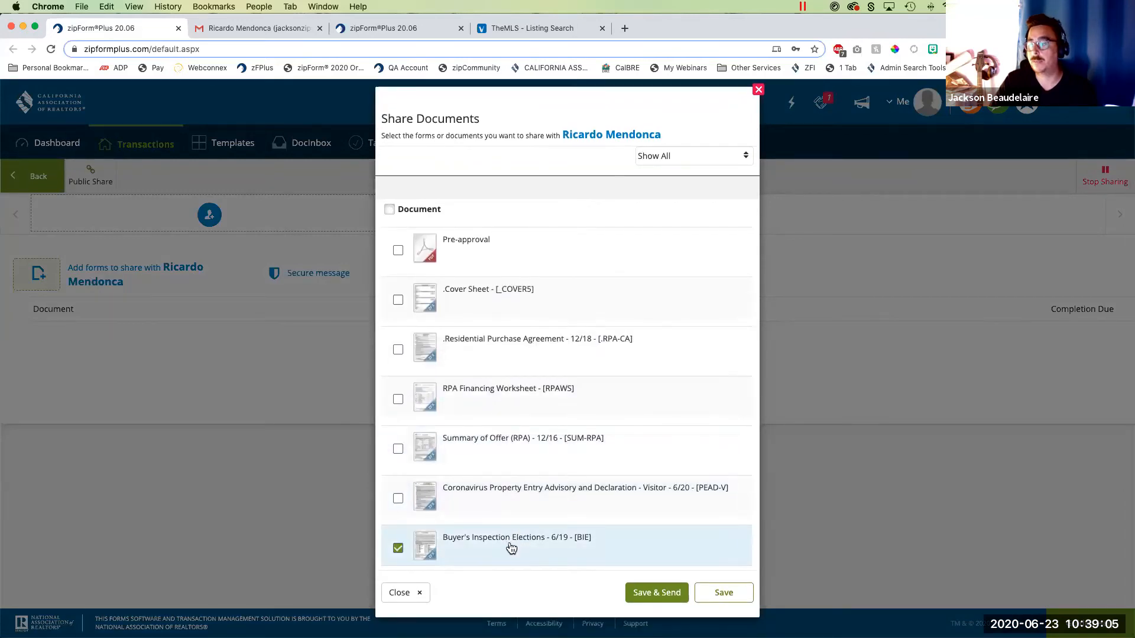
{"action": "scroll", "coordinate": [525, 516], "scroll_direction": "up", "scroll_amount": 2}
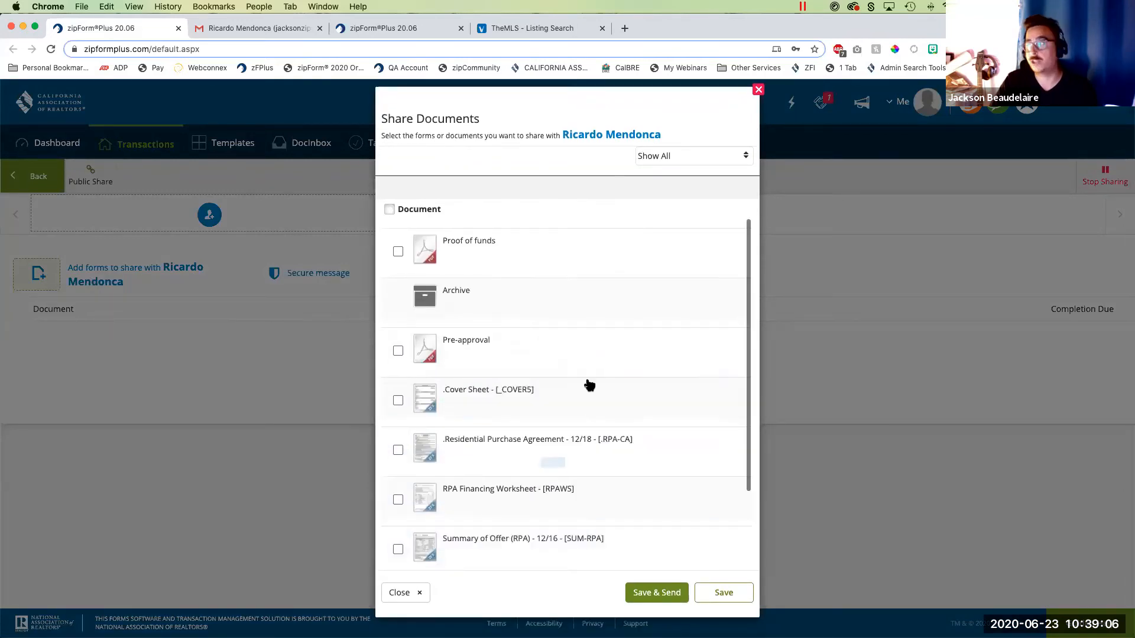
{"action": "left_click", "coordinate": [724, 593]}
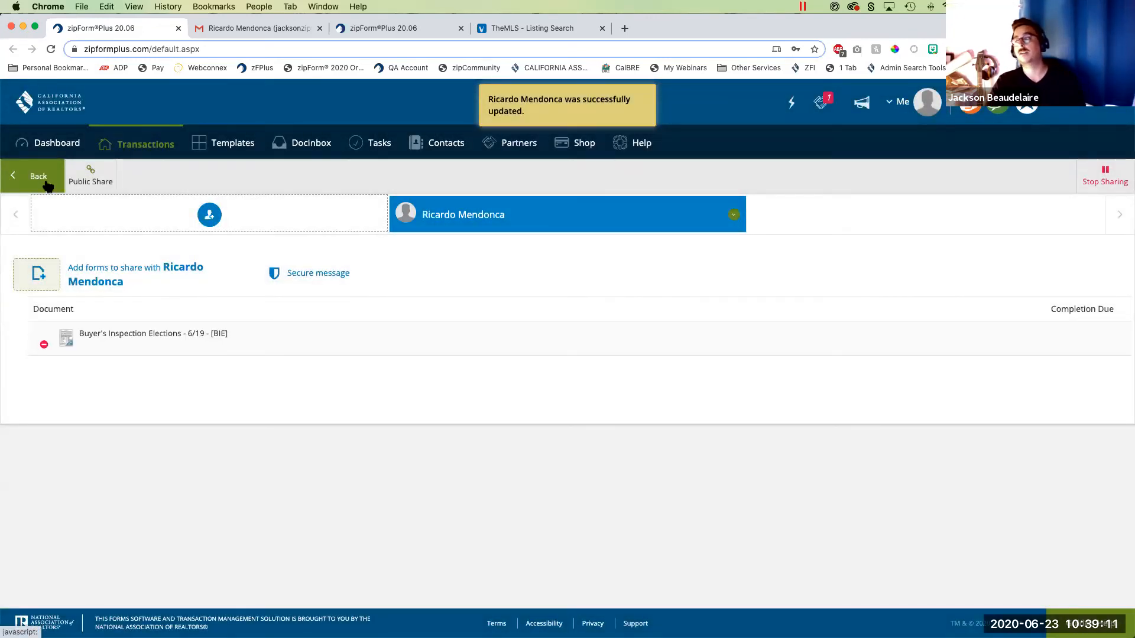
- From the transaction's parties, open the buyer's sharing settings, check the permissions and selected Buyer's Inspection Elections form, and send the share invitation
{"action": "left_click", "coordinate": [17, 180]}
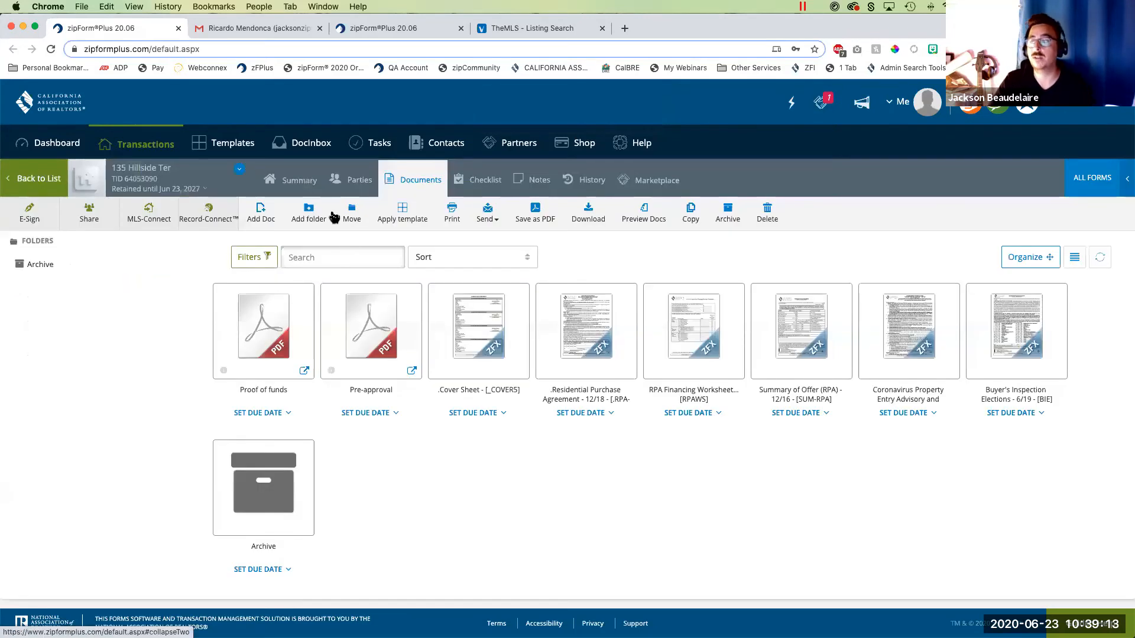
{"action": "left_click", "coordinate": [362, 178]}
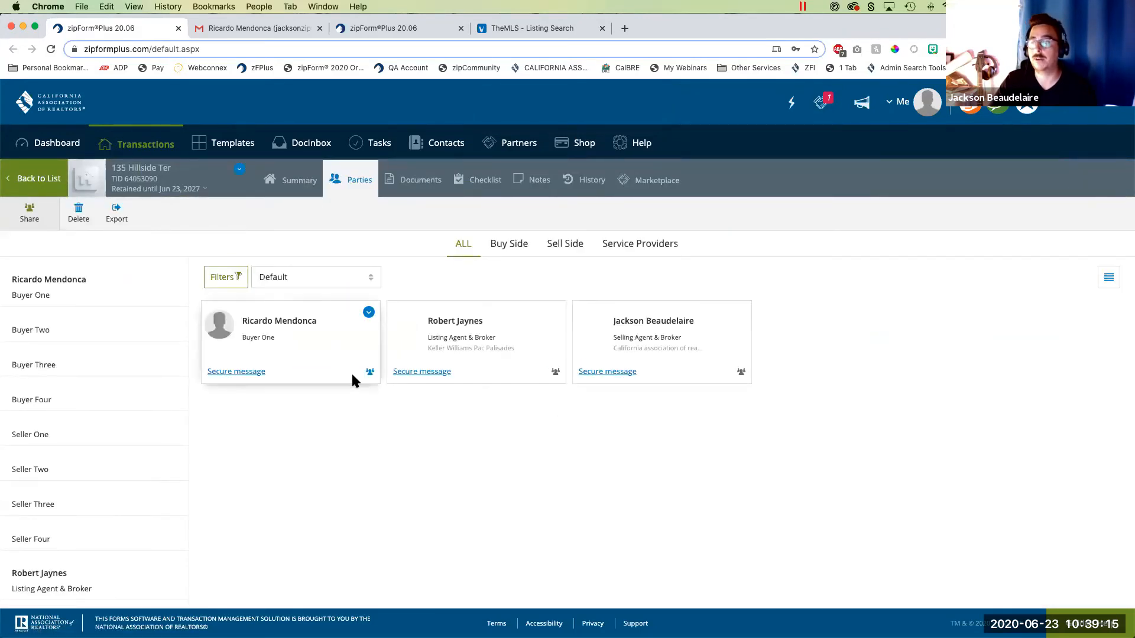
{"action": "left_click", "coordinate": [370, 373]}
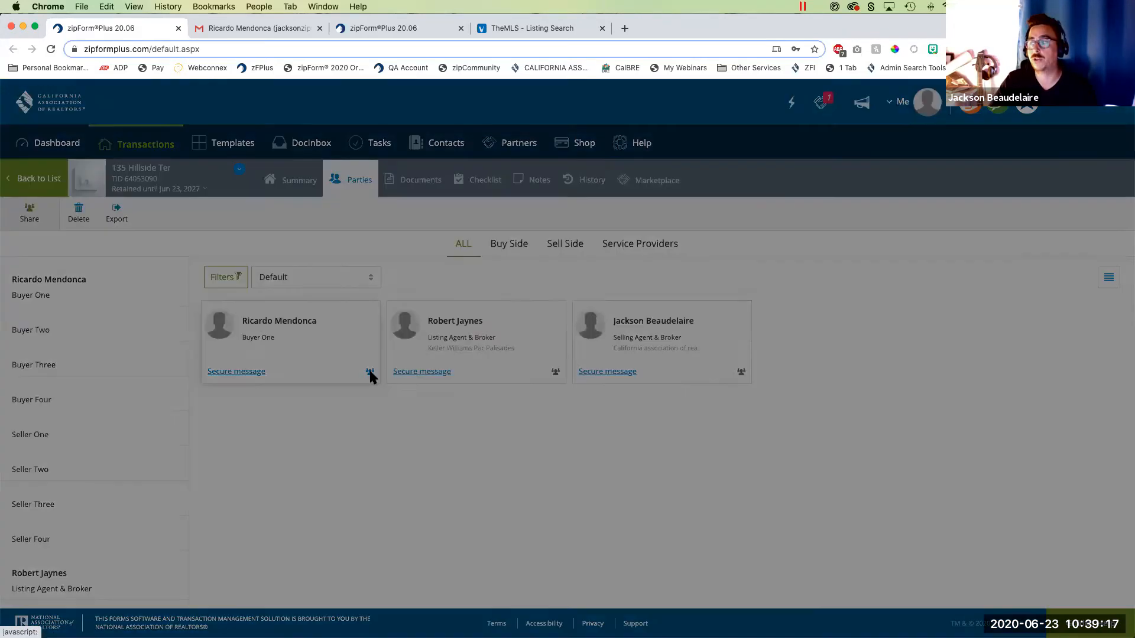
{"action": "scroll", "coordinate": [498, 471], "scroll_direction": "down", "scroll_amount": 5}
{"action": "left_click", "coordinate": [463, 605]}
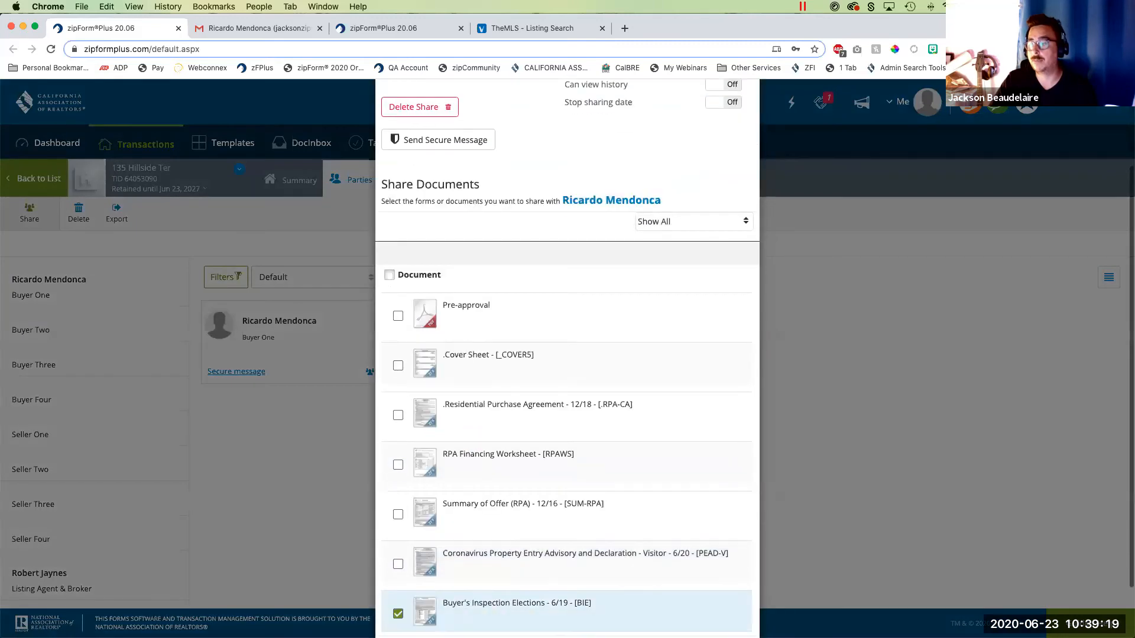
{"action": "scroll", "coordinate": [518, 591], "scroll_direction": "up", "scroll_amount": 5}
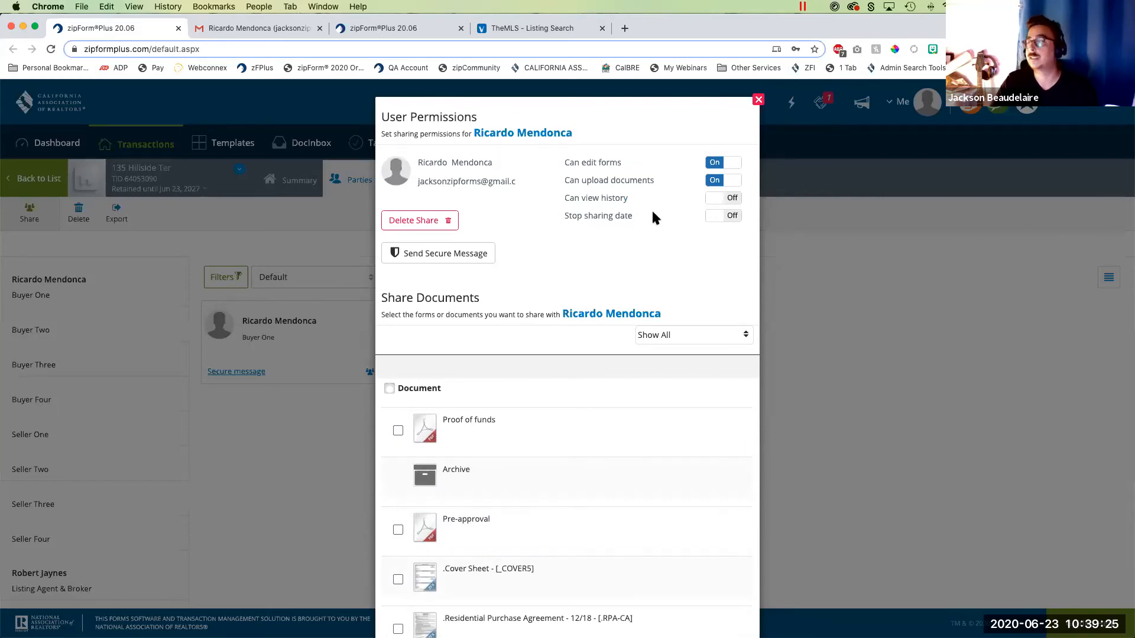
{"action": "scroll", "coordinate": [557, 292], "scroll_direction": "down", "scroll_amount": 5}
{"action": "left_click", "coordinate": [656, 592]}
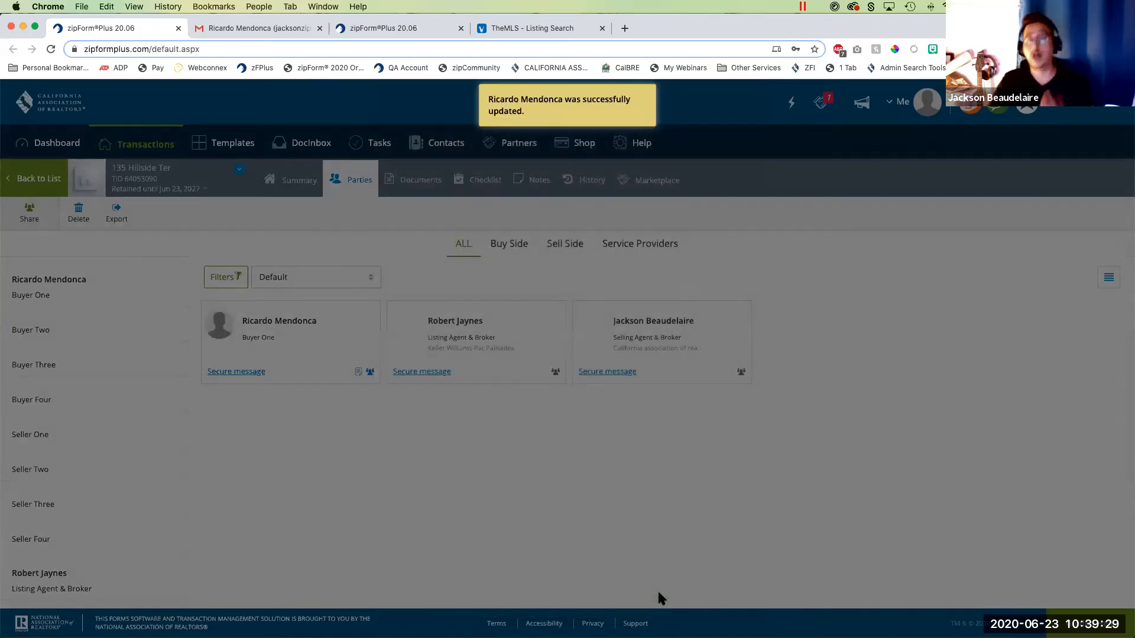
{"action": "left_click", "coordinate": [675, 438]}
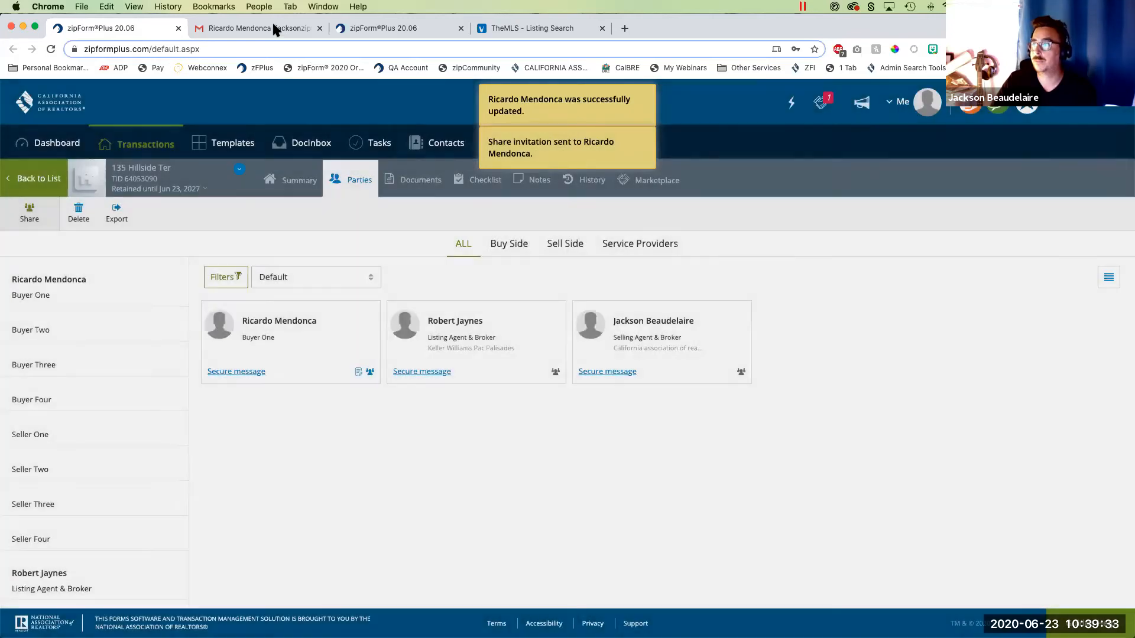
- In the buyer's Gmail inbox, open the new Collaboration Invitation, follow it to the shared documents, and close the old zipCommunity page
{"action": "left_click", "coordinate": [269, 26]}
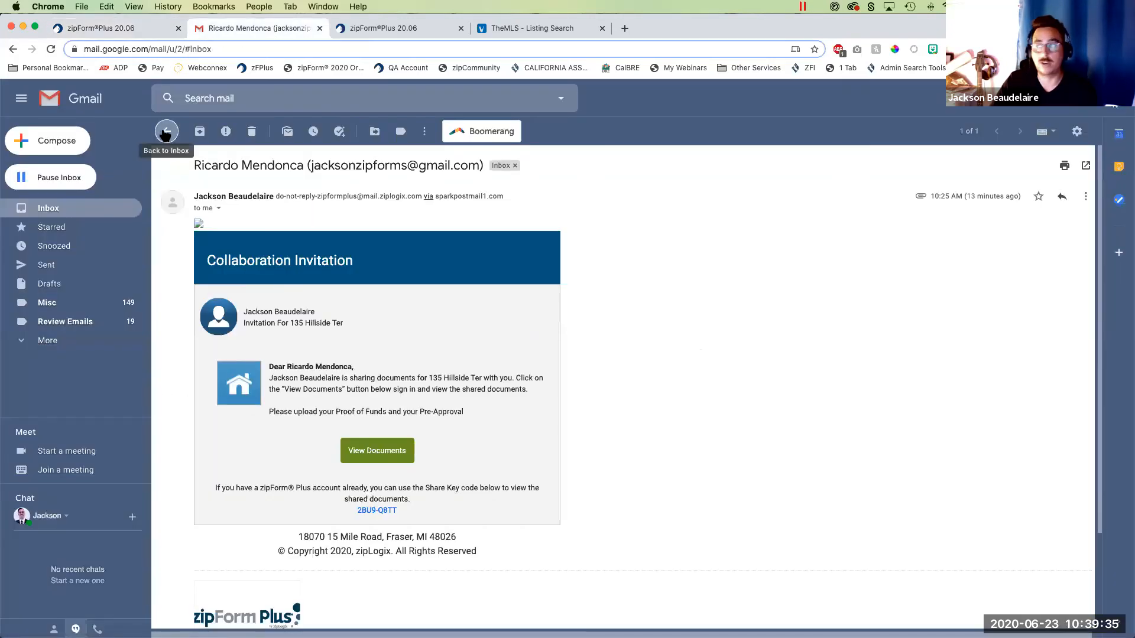
{"action": "left_click", "coordinate": [166, 132]}
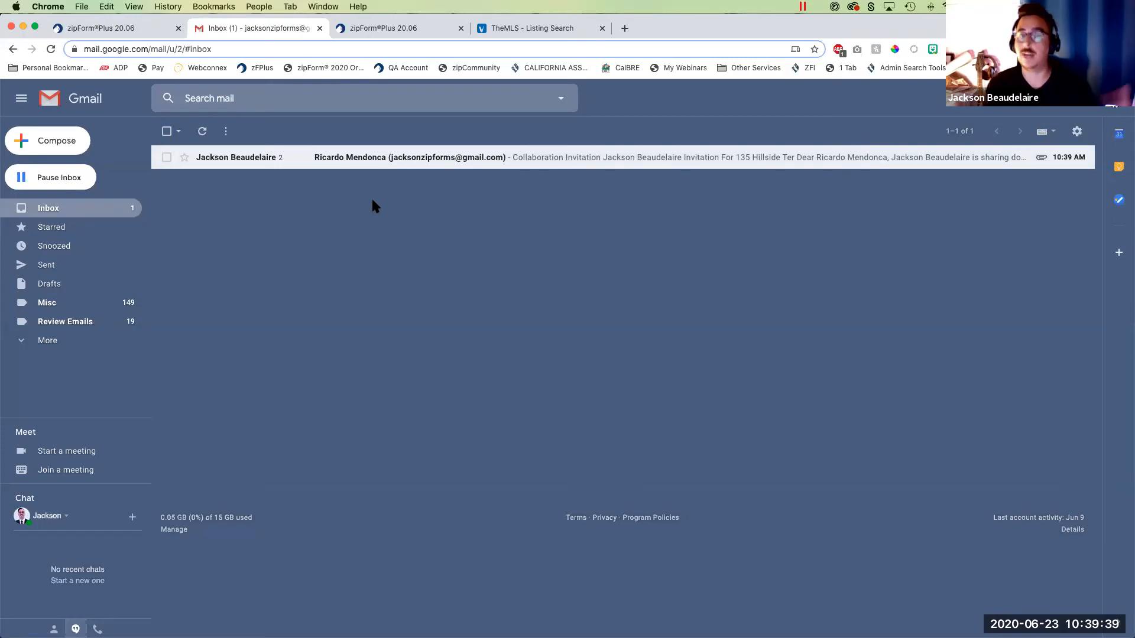
{"action": "left_click", "coordinate": [266, 162]}
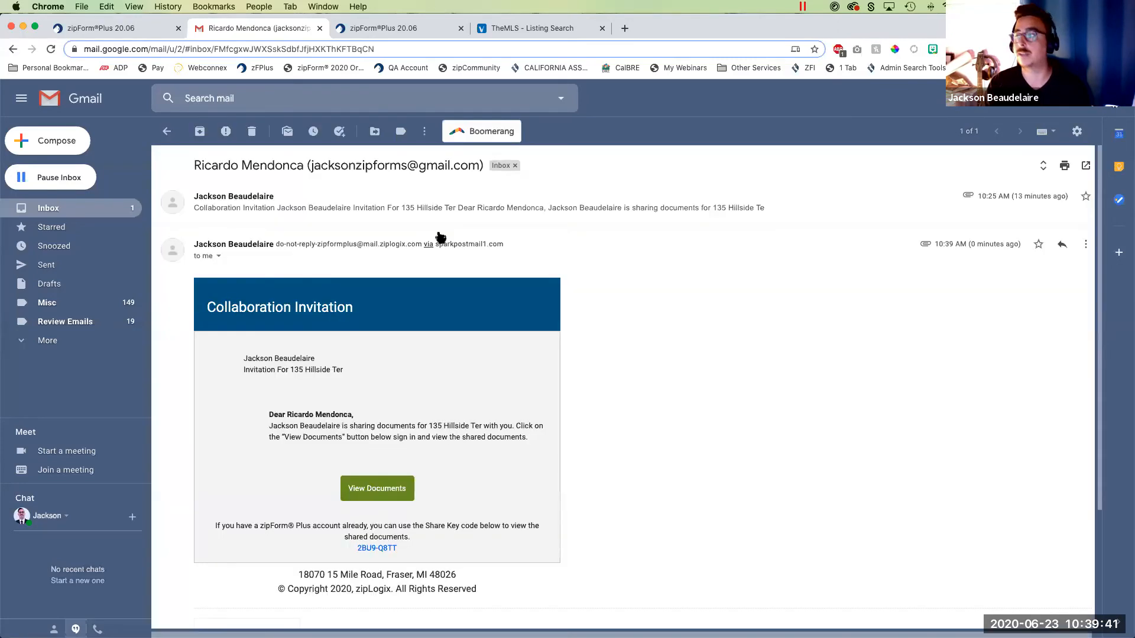
{"action": "left_click", "coordinate": [377, 489]}
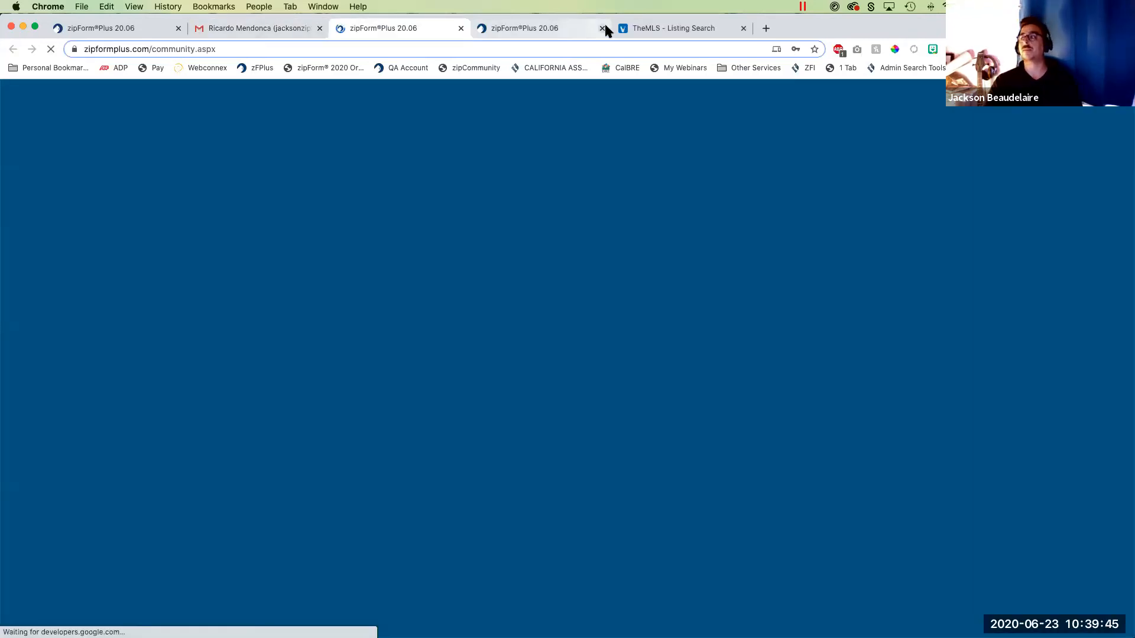
{"action": "left_click", "coordinate": [602, 27]}
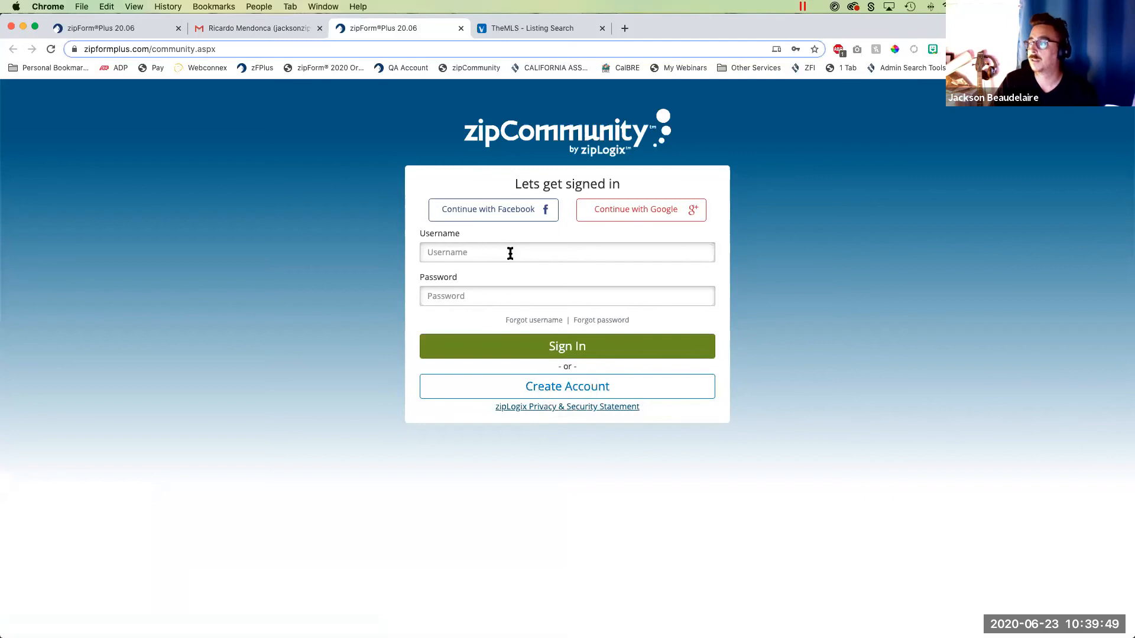
- Sign in to zipCommunity with the buyer's saved username and account password
{"action": "left_click", "coordinate": [510, 253]}
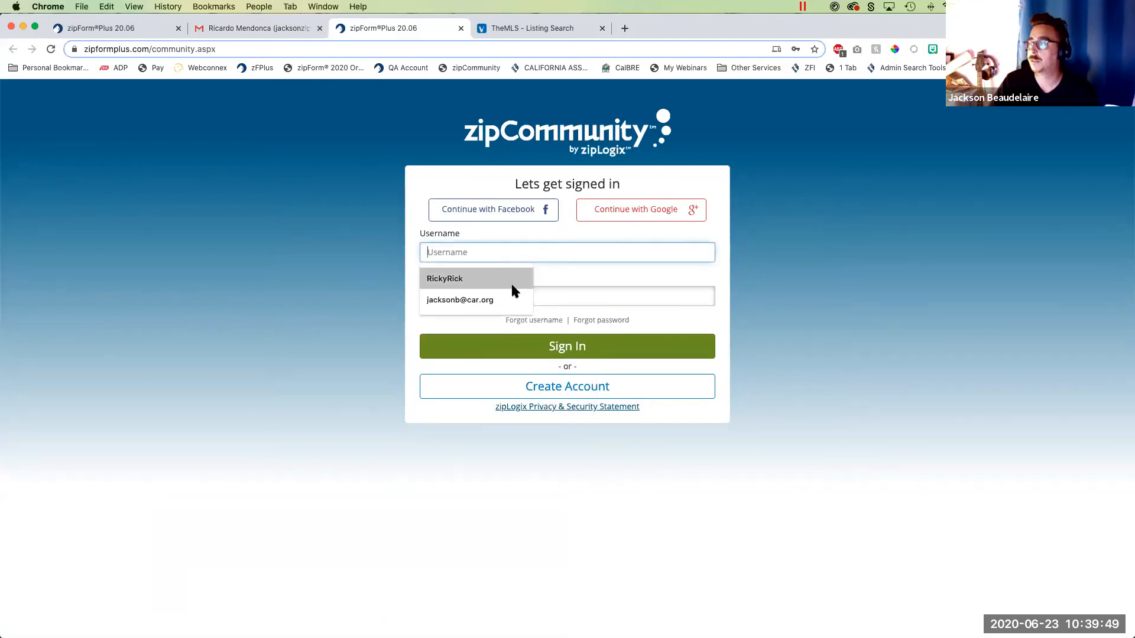
{"action": "left_click", "coordinate": [510, 279]}
{"action": "left_click", "coordinate": [514, 294]}
{"action": "left_click", "coordinate": [512, 329]}
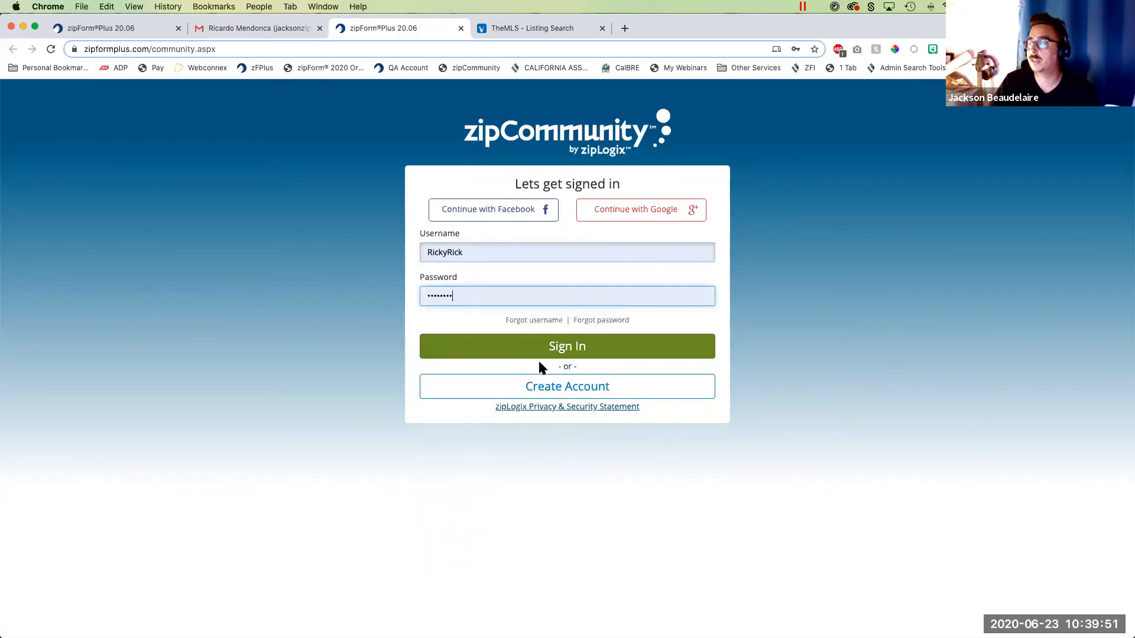
{"action": "left_click", "coordinate": [585, 347]}
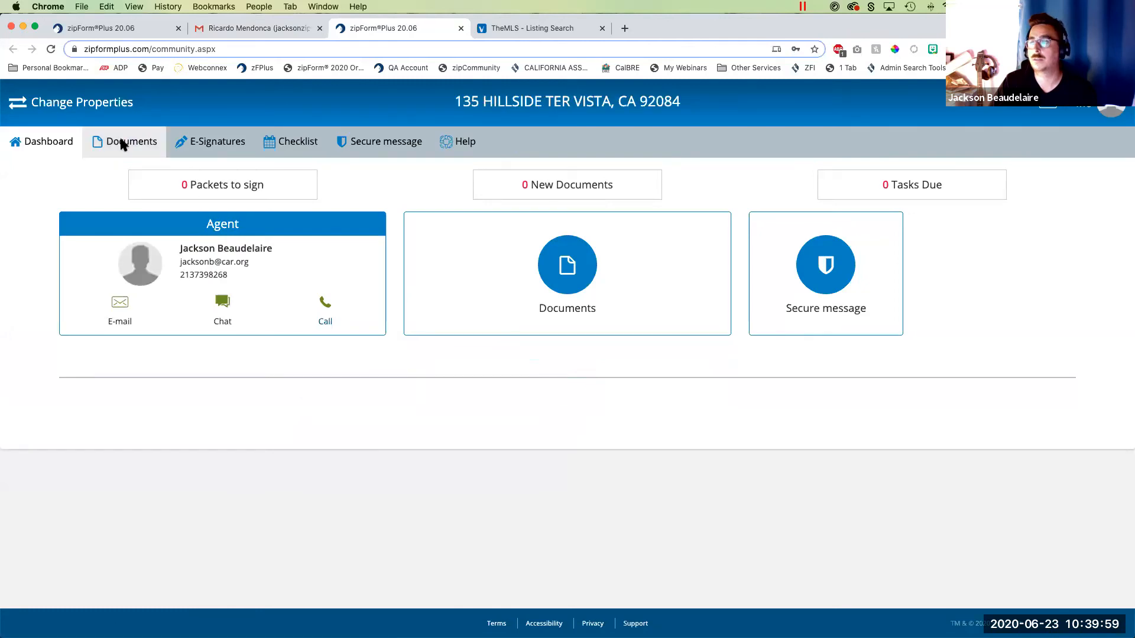
- Open the buyer's shared Buyer's Inspection Elections form and show it in full screen
{"action": "left_click", "coordinate": [128, 148]}
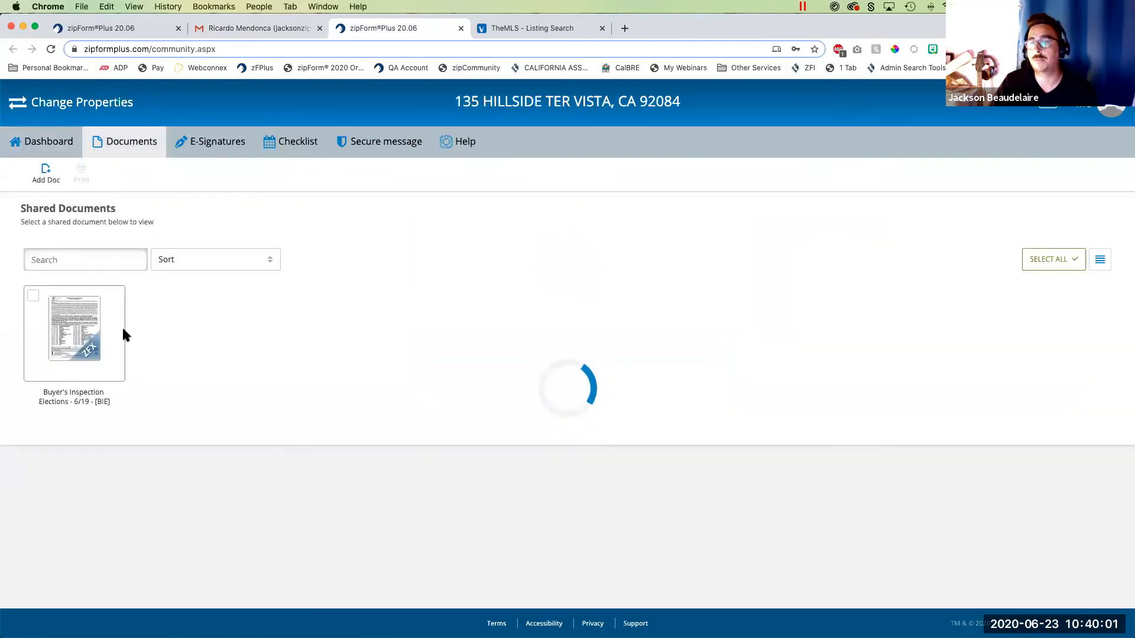
{"action": "left_click", "coordinate": [71, 331]}
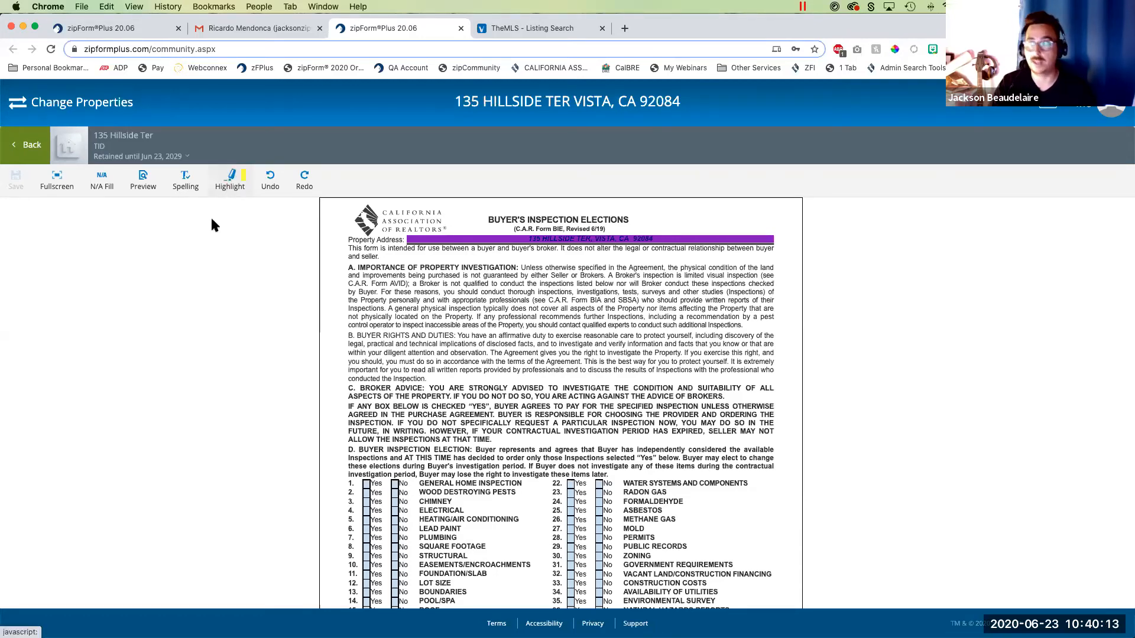
{"action": "left_click", "coordinate": [59, 181]}
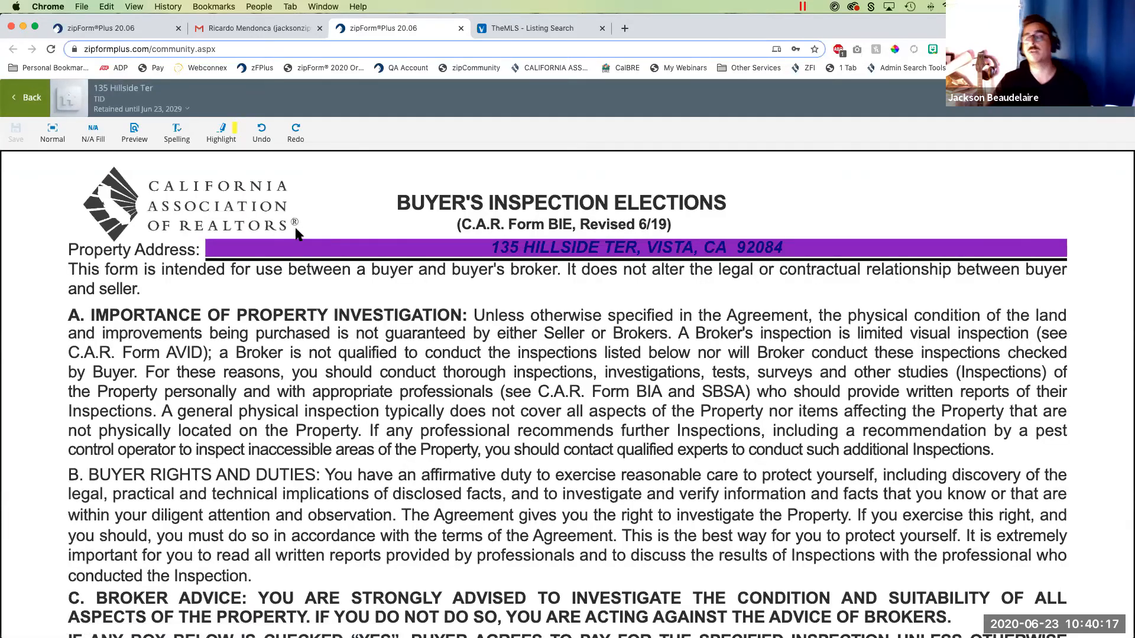
- In the inspection elections, mark Yes for General Home Inspection, No for Wood Destroying Pests and Yes for Chimney
{"action": "scroll", "coordinate": [295, 233], "scroll_direction": "down", "scroll_amount": 10}
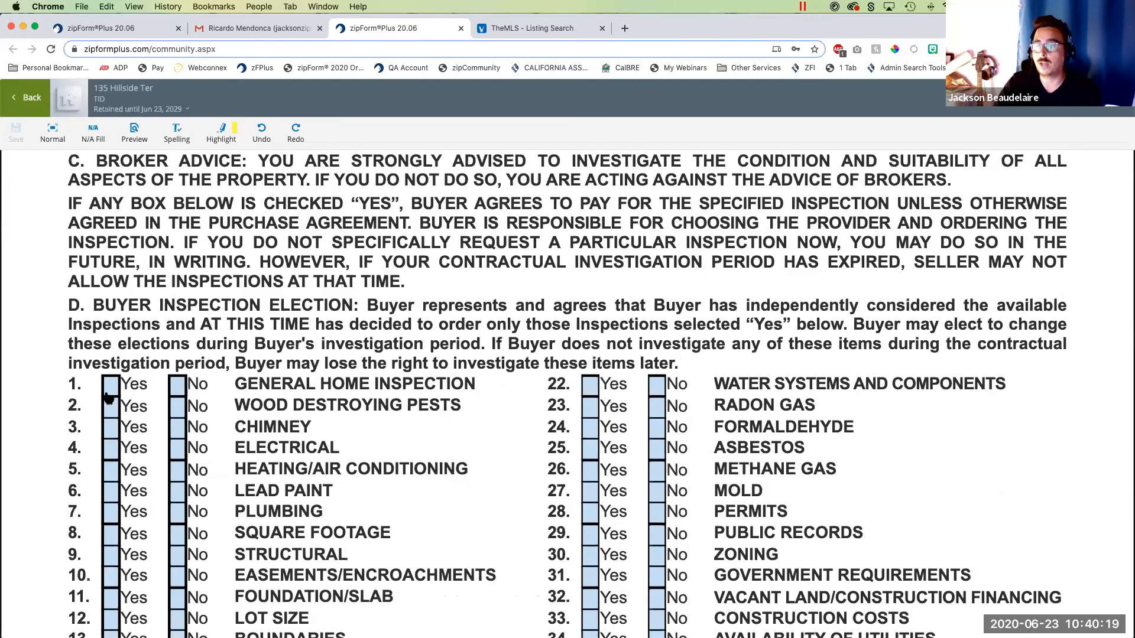
{"action": "left_click", "coordinate": [110, 389]}
{"action": "left_click", "coordinate": [178, 412]}
{"action": "left_click", "coordinate": [112, 432]}
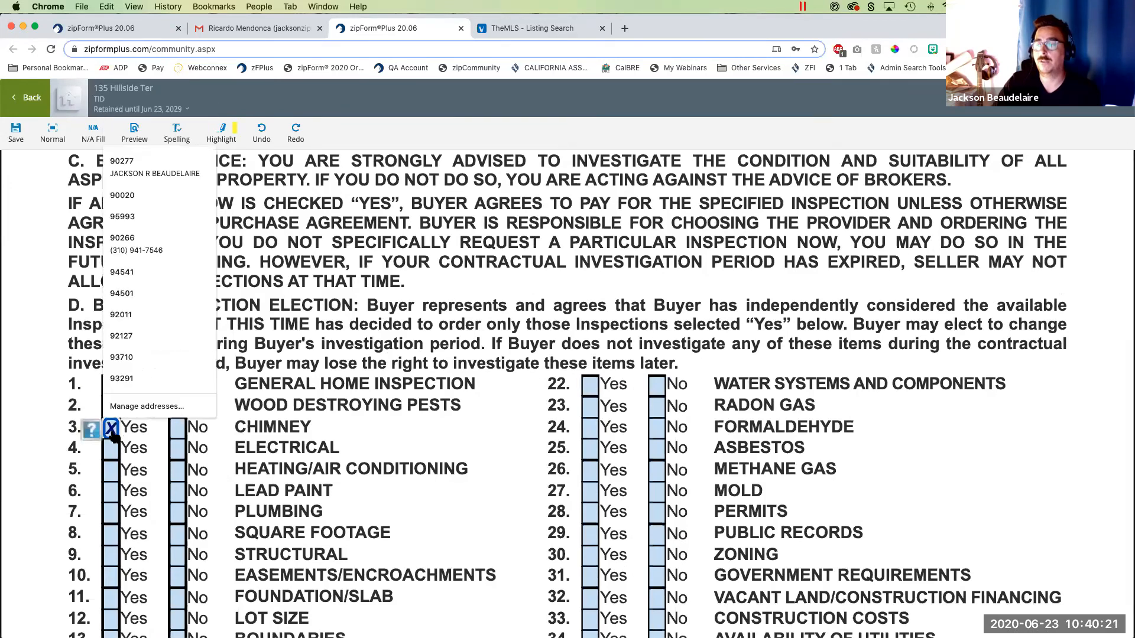
- Mark No for inspection items 4 through 8, Electrical to Square Footage, and Yes for Easements/Encroachments and Foundation/Slab
{"action": "key", "text": "Tab"}
{"action": "key", "text": "Tab"}
{"action": "key", "text": "Tab"}
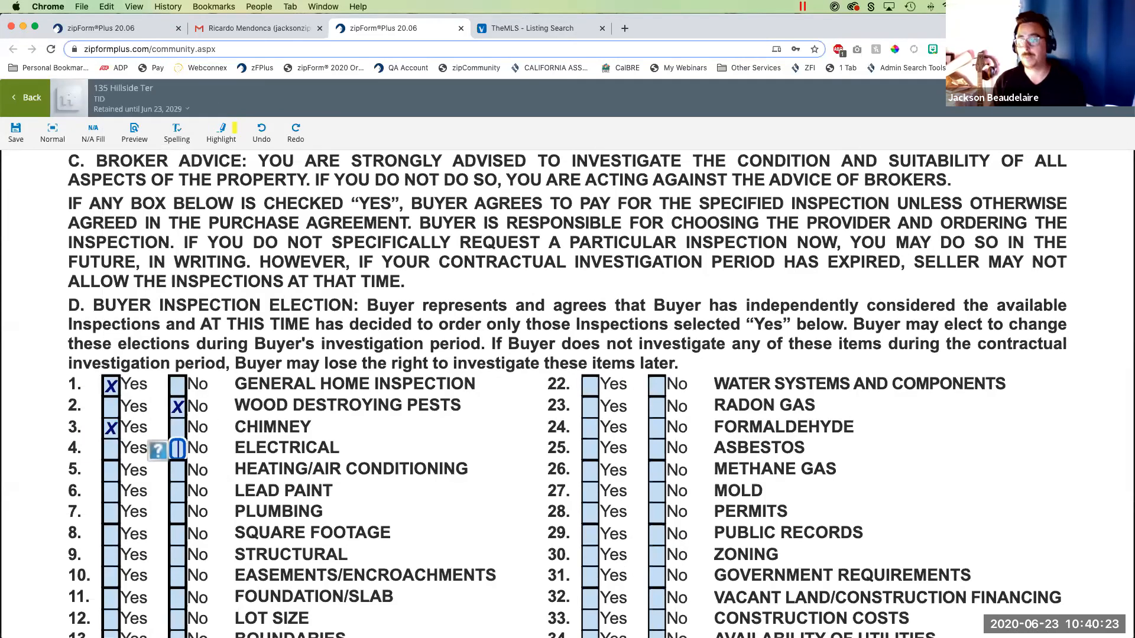
{"action": "key", "text": "space"}
{"action": "key", "text": "Tab"}
{"action": "key", "text": "Tab"}
{"action": "key", "text": "space"}
{"action": "key", "text": "Tab"}
{"action": "key", "text": "Tab"}
{"action": "key", "text": "space"}
{"action": "key", "text": "Tab"}
{"action": "key", "text": "Tab"}
{"action": "key", "text": "space"}
- Mark Yes for inspection item 9, Structural, and No for items 12 through 21, Lot Size to Well
{"action": "key", "text": "Tab"}
{"action": "key", "text": "Tab"}
{"action": "key", "text": "space"}
{"action": "key", "text": "Tab"}
{"action": "key", "text": "Tab"}
{"action": "key", "text": "Tab"}
{"action": "key", "text": "space"}
{"action": "key", "text": "Tab"}
{"action": "key", "text": "Tab"}
{"action": "key", "text": "space"}
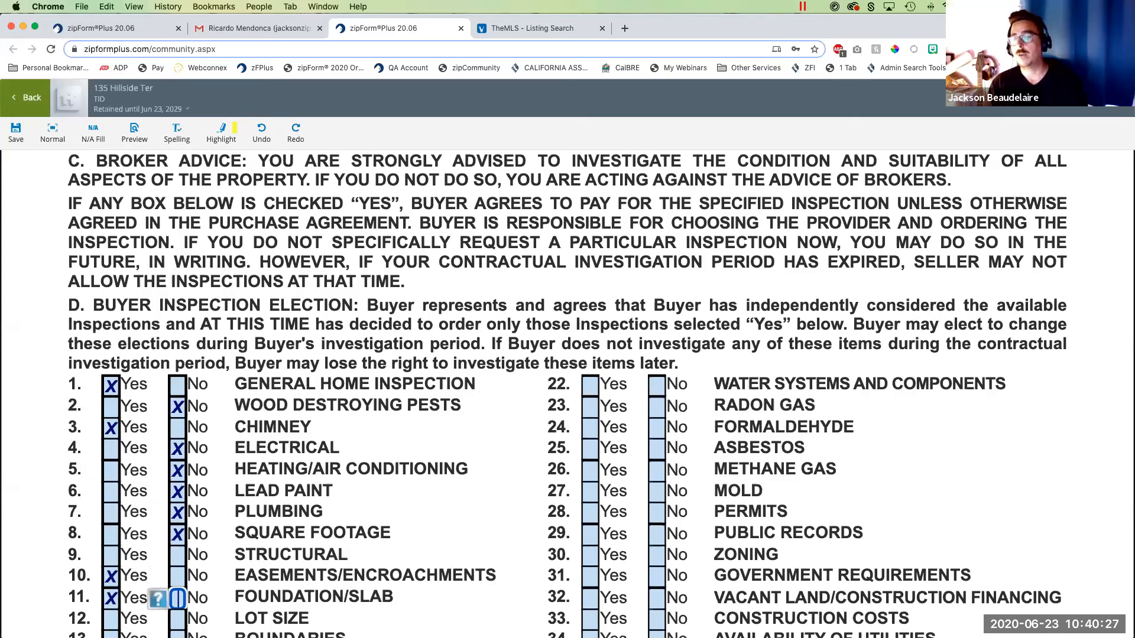
{"action": "key", "text": "Tab"}
{"action": "key", "text": "Tab"}
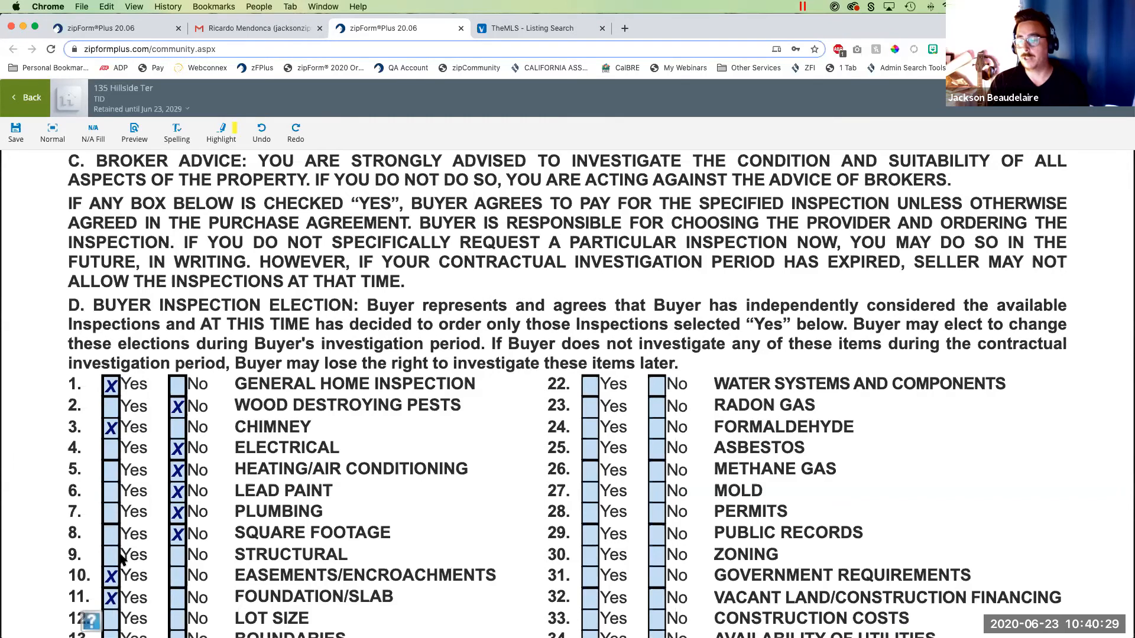
{"action": "left_click", "coordinate": [110, 556]}
{"action": "scroll", "coordinate": [264, 581], "scroll_direction": "down", "scroll_amount": 3}
{"action": "left_click", "coordinate": [177, 462]}
{"action": "left_click", "coordinate": [177, 483]}
{"action": "left_click", "coordinate": [178, 505]}
{"action": "left_click", "coordinate": [177, 526]}
{"action": "left_click", "coordinate": [177, 546]}
{"action": "left_click", "coordinate": [177, 569]}
{"action": "left_click", "coordinate": [177, 590]}
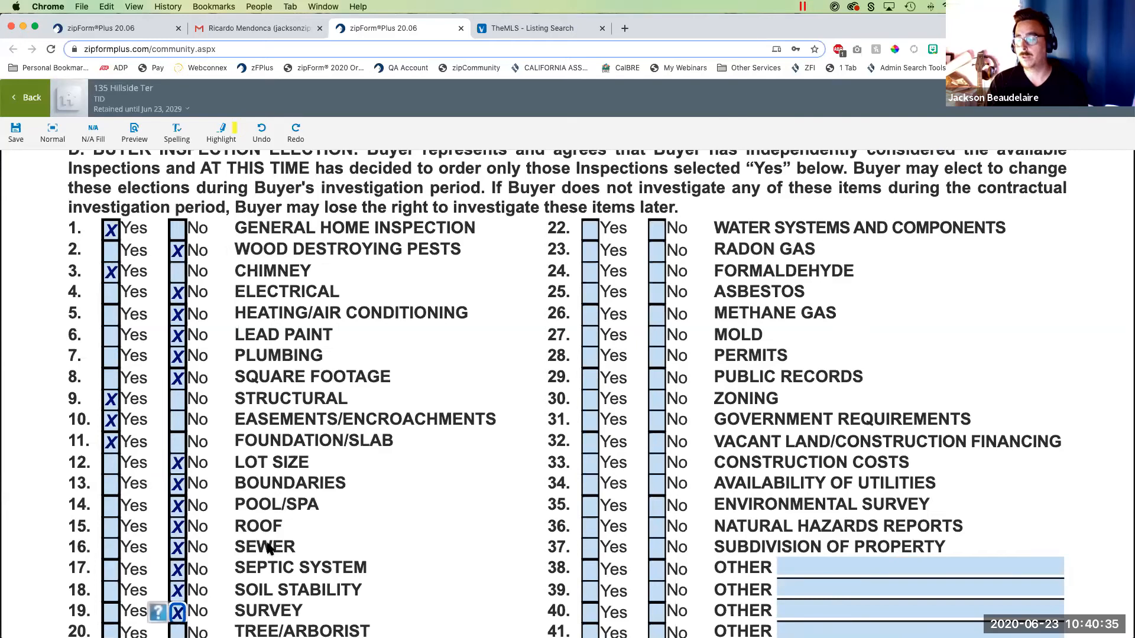
{"action": "scroll", "coordinate": [268, 535], "scroll_direction": "down", "scroll_amount": 8}
{"action": "left_click", "coordinate": [177, 178]}
{"action": "left_click", "coordinate": [177, 199]}
{"action": "left_click", "coordinate": [177, 220]}
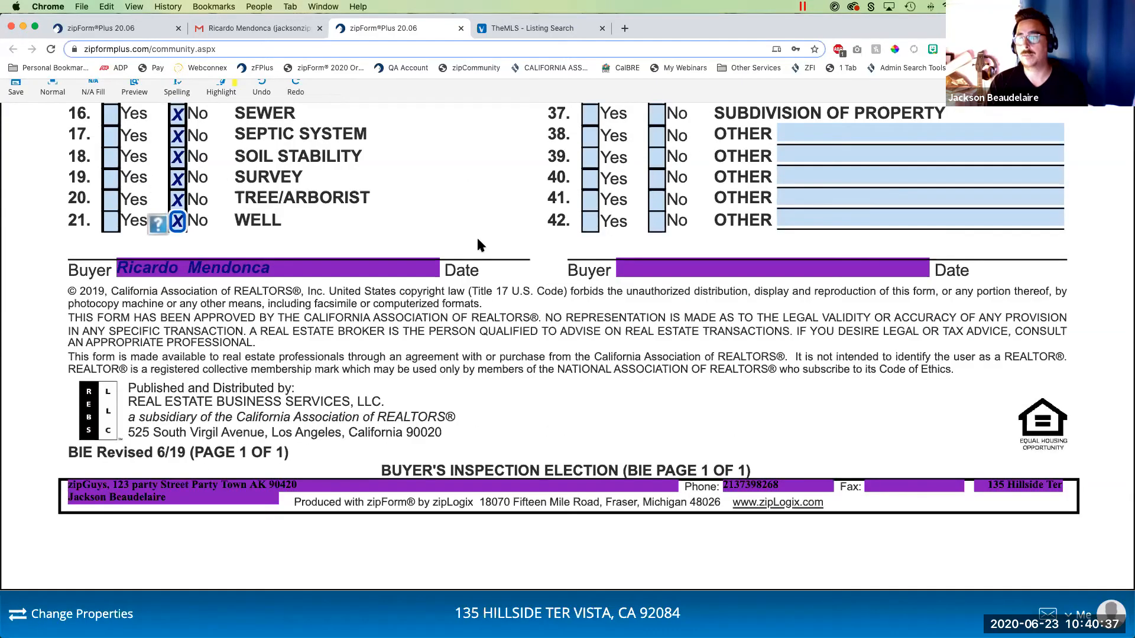
- Mark No for inspection items 22 through 42, Water Systems and Components to the last Other line, and save the form
{"action": "scroll", "coordinate": [685, 251], "scroll_direction": "up", "scroll_amount": 7}
{"action": "left_click", "coordinate": [657, 149]}
{"action": "left_click", "coordinate": [657, 170]}
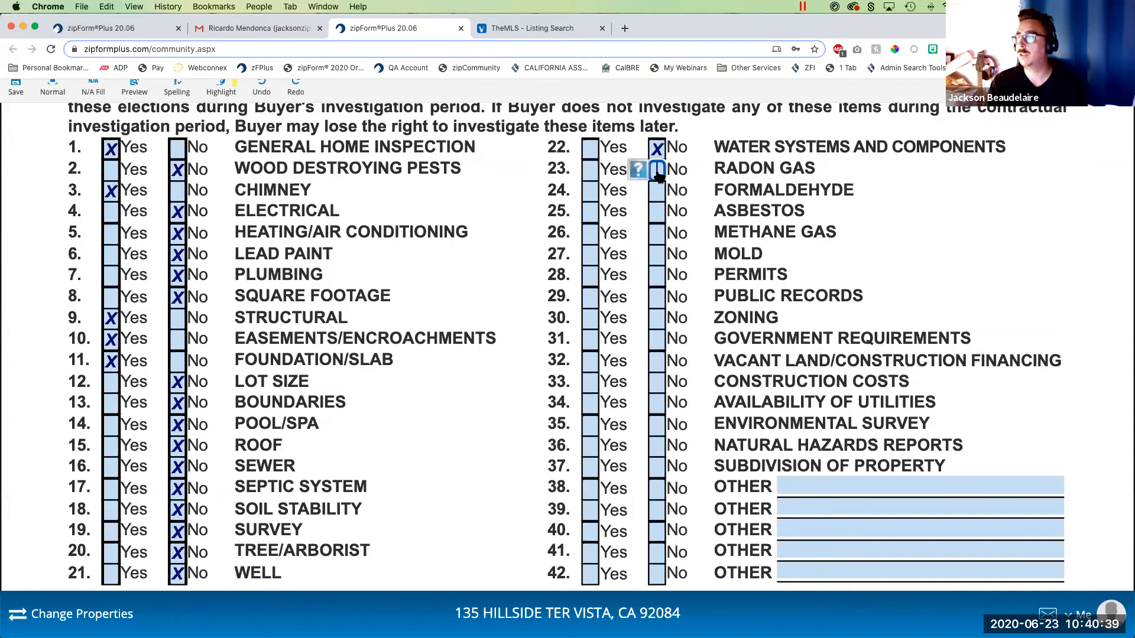
{"action": "left_click", "coordinate": [657, 190]}
{"action": "left_click", "coordinate": [657, 211]}
{"action": "left_click", "coordinate": [657, 232]}
{"action": "left_click", "coordinate": [656, 253]}
{"action": "left_click", "coordinate": [656, 275]}
{"action": "left_click", "coordinate": [657, 296]}
{"action": "left_click", "coordinate": [657, 318]}
{"action": "left_click", "coordinate": [656, 338]}
{"action": "left_click", "coordinate": [657, 359]}
{"action": "left_click", "coordinate": [657, 381]}
{"action": "left_click", "coordinate": [657, 403]}
{"action": "left_click", "coordinate": [657, 425]}
{"action": "left_click", "coordinate": [657, 445]}
{"action": "left_click", "coordinate": [657, 467]}
{"action": "left_click", "coordinate": [657, 488]}
{"action": "left_click", "coordinate": [657, 508]}
{"action": "left_click", "coordinate": [657, 530]}
{"action": "left_click", "coordinate": [657, 552]}
{"action": "left_click", "coordinate": [656, 573]}
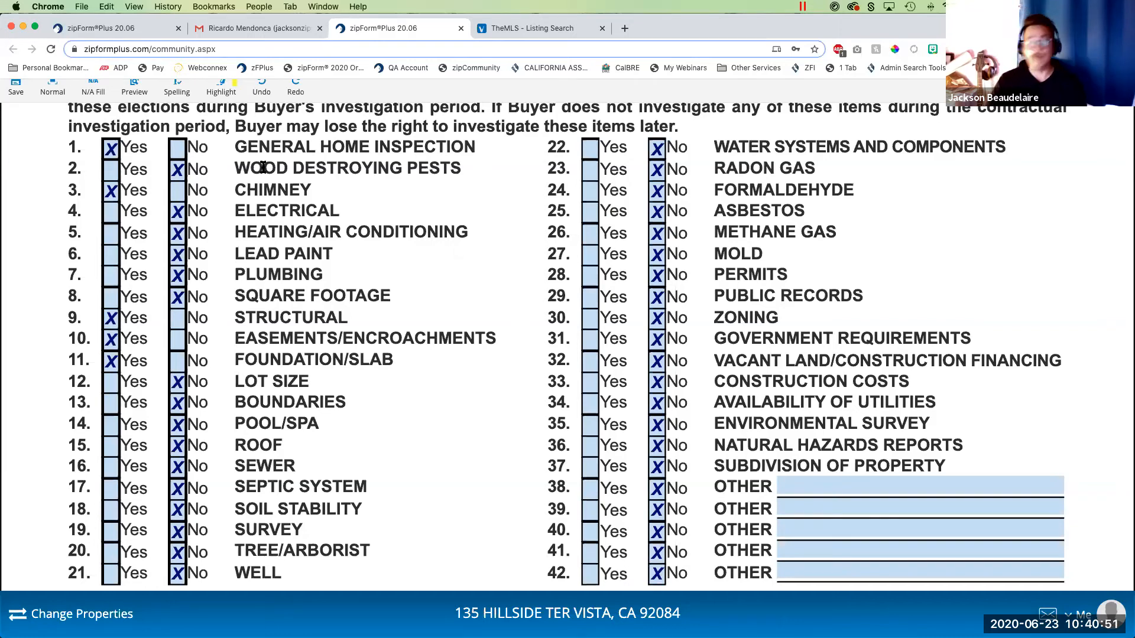
{"action": "left_click", "coordinate": [16, 93]}
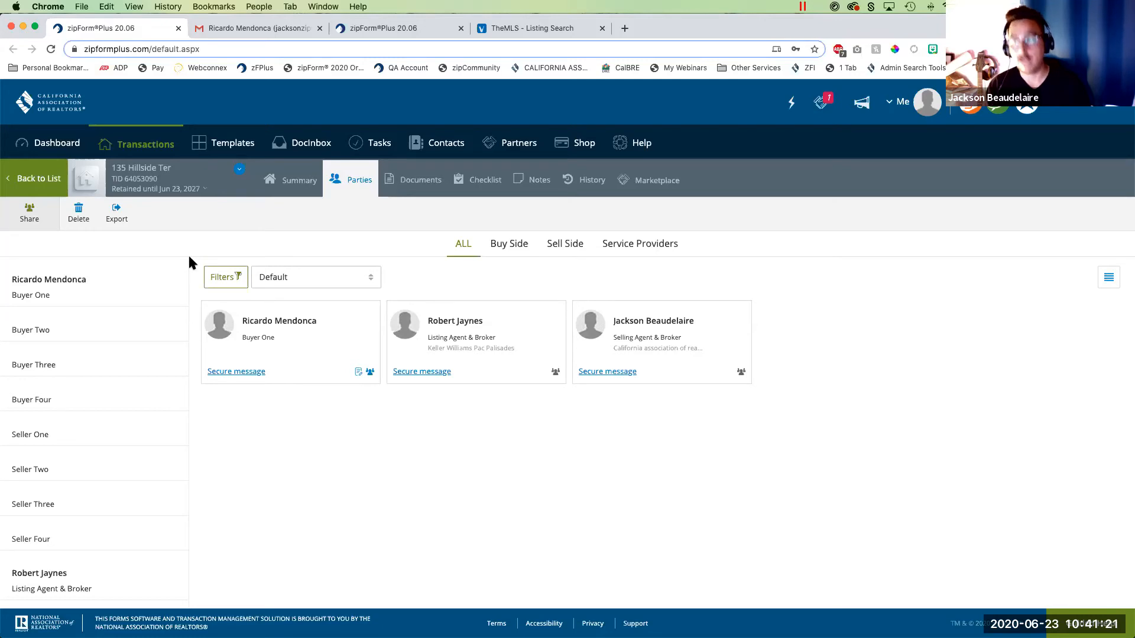
- In the agent's transaction documents, preview the Buyer's Inspection Elections form, review the buyer's elections and return to the documents
{"action": "left_click", "coordinate": [420, 180]}
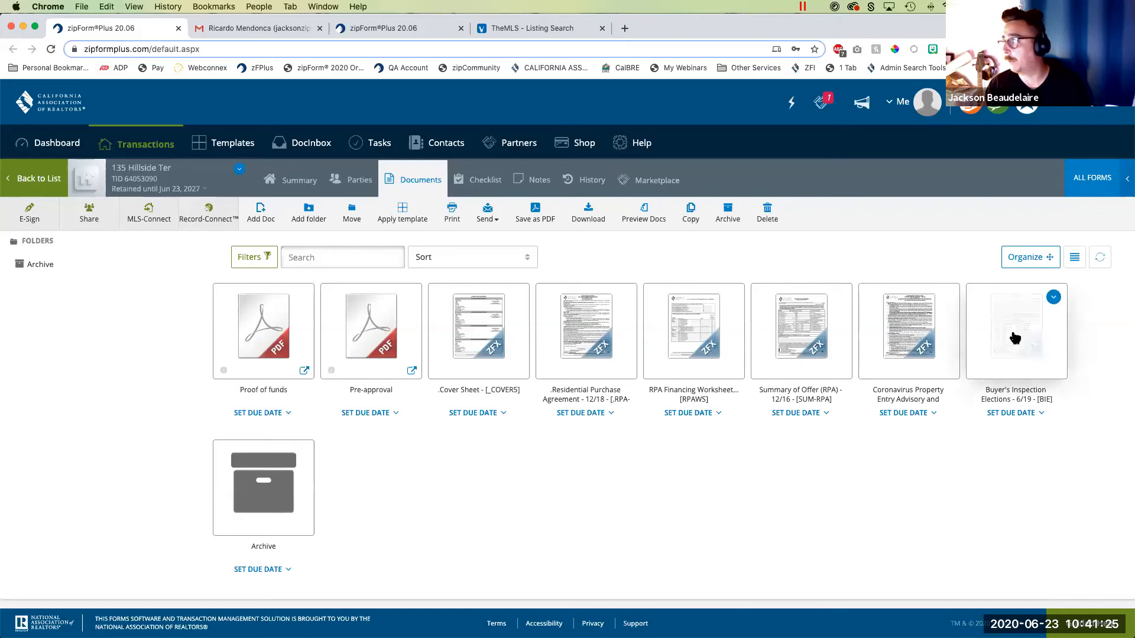
{"action": "left_click", "coordinate": [1015, 337]}
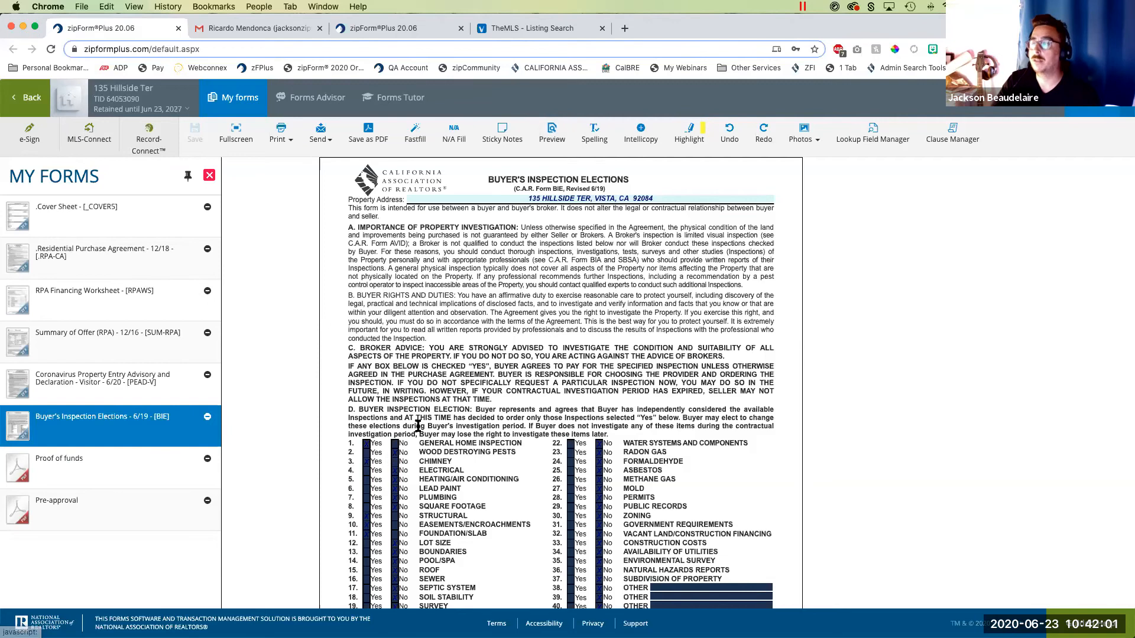
{"action": "left_click", "coordinate": [553, 134]}
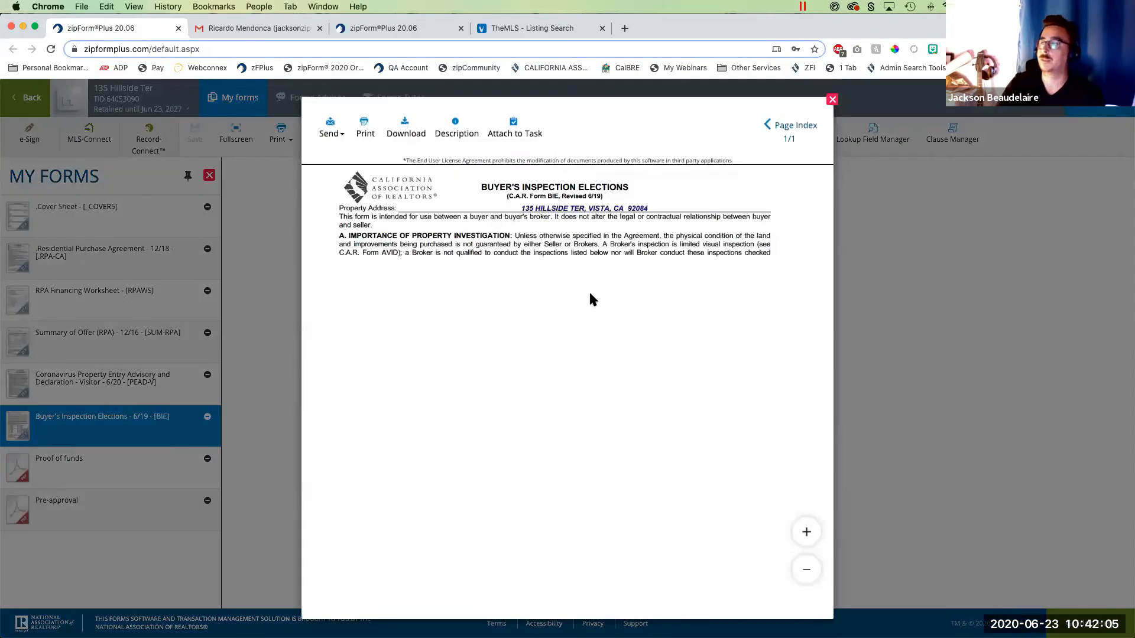
{"action": "scroll", "coordinate": [588, 355], "scroll_direction": "down", "scroll_amount": 5}
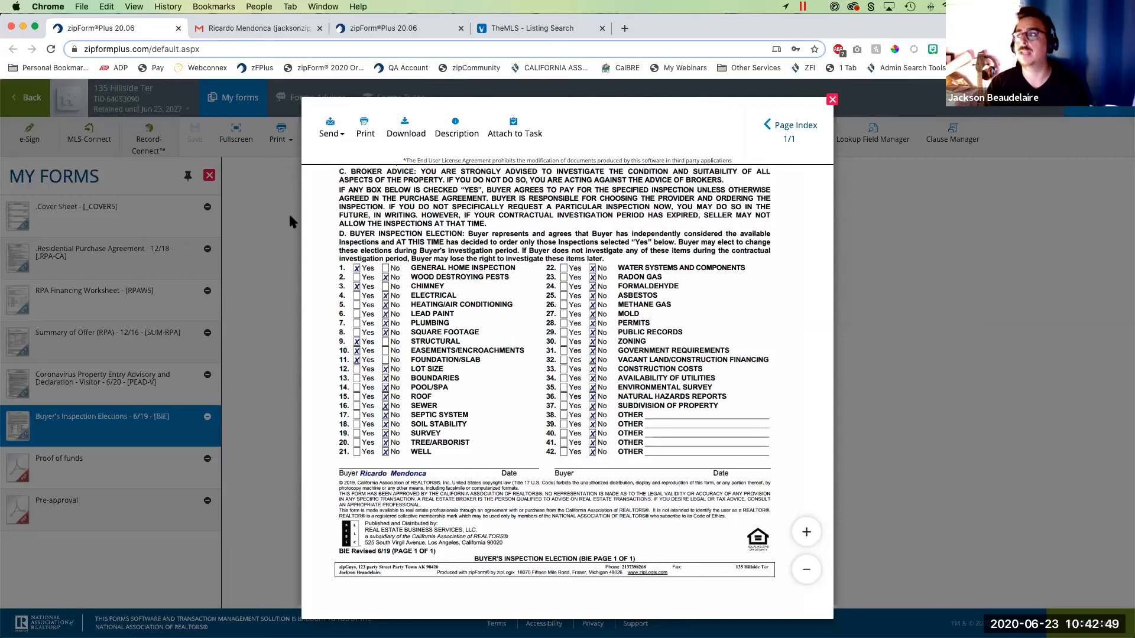
{"action": "left_click", "coordinate": [832, 99]}
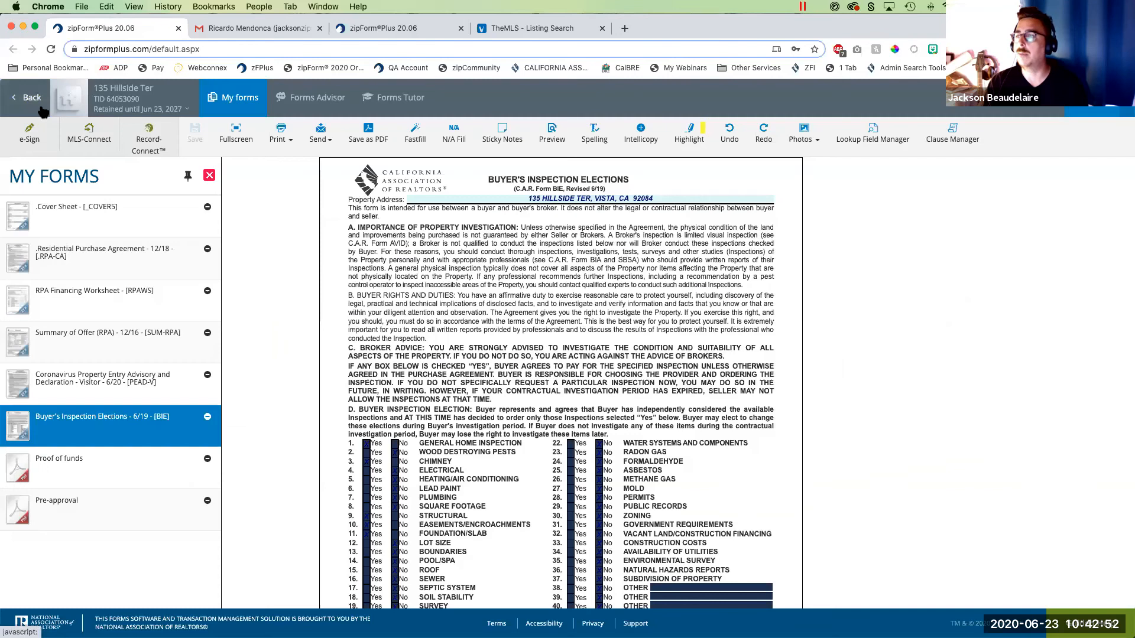
{"action": "left_click", "coordinate": [41, 109]}
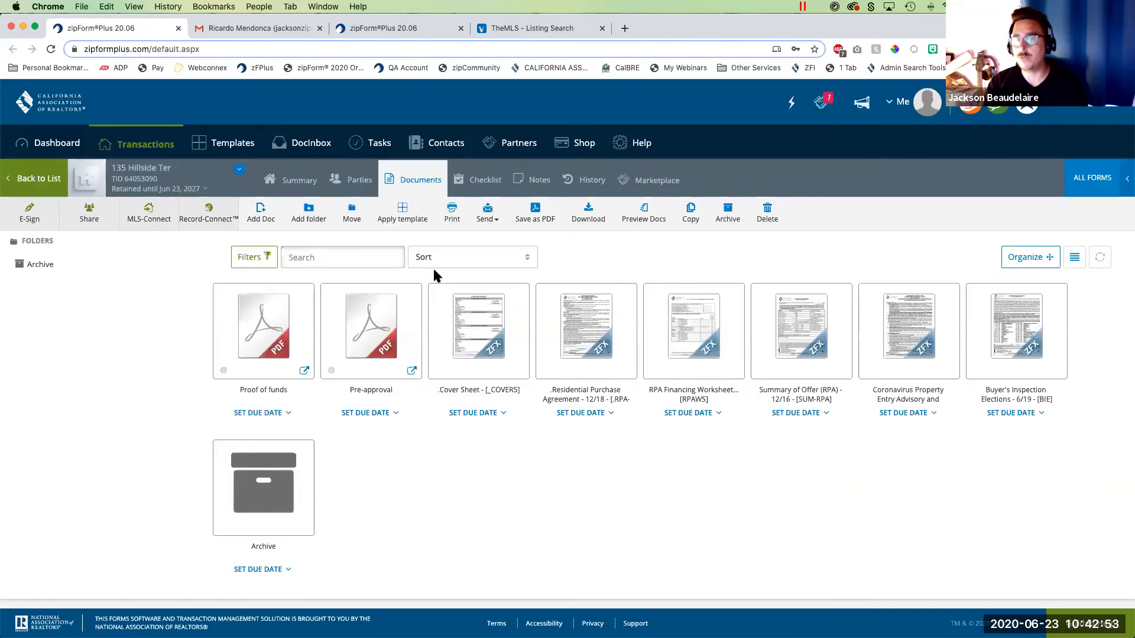
- In the buyer's copy of the inspection elections, change Wood Destroying Pests to Yes and save the form
{"action": "left_click", "coordinate": [403, 27]}
{"action": "scroll", "coordinate": [252, 384], "scroll_direction": "down", "scroll_amount": 5}
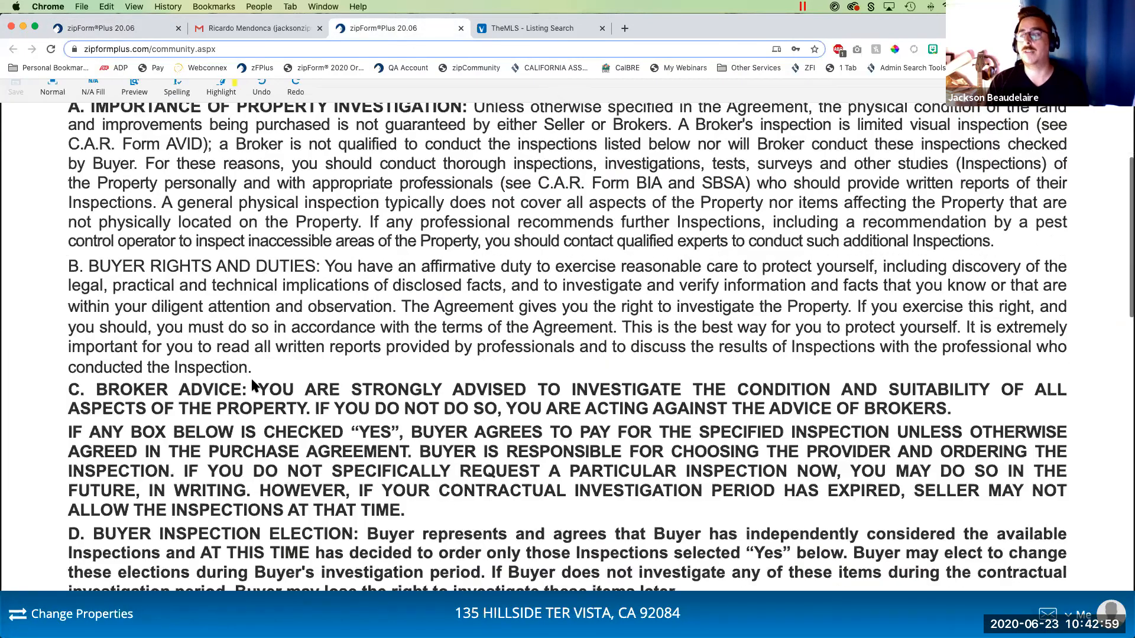
{"action": "scroll", "coordinate": [252, 384], "scroll_direction": "down", "scroll_amount": 5}
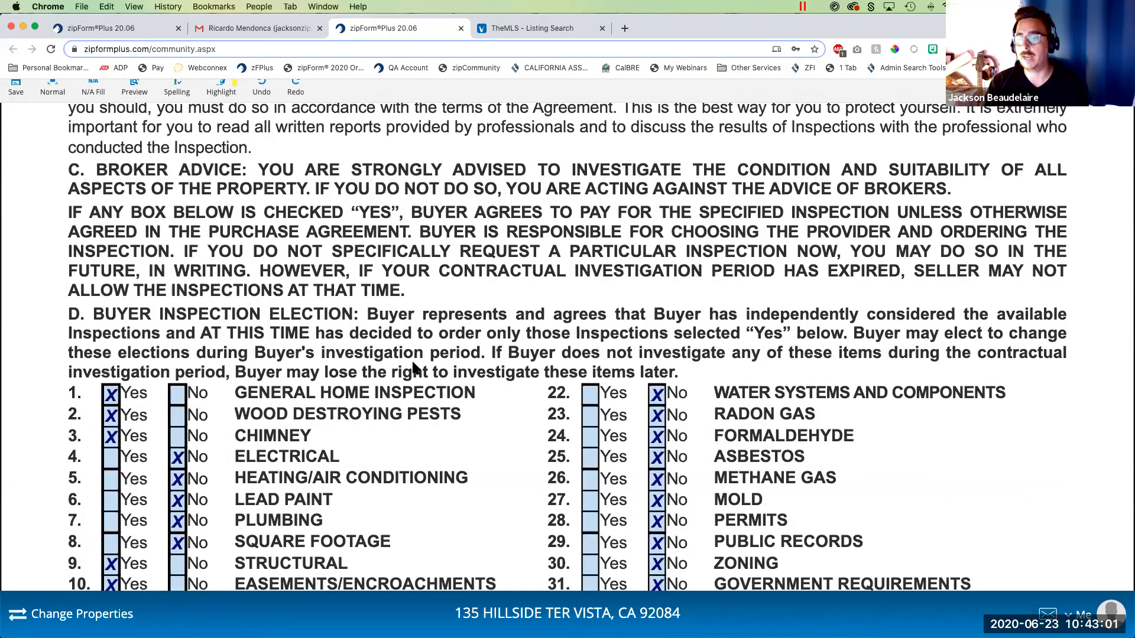
{"action": "left_click", "coordinate": [15, 96]}
- Return to the agent's transaction and preview the edited Buyer's Inspection Elections form
{"action": "left_click", "coordinate": [105, 27]}
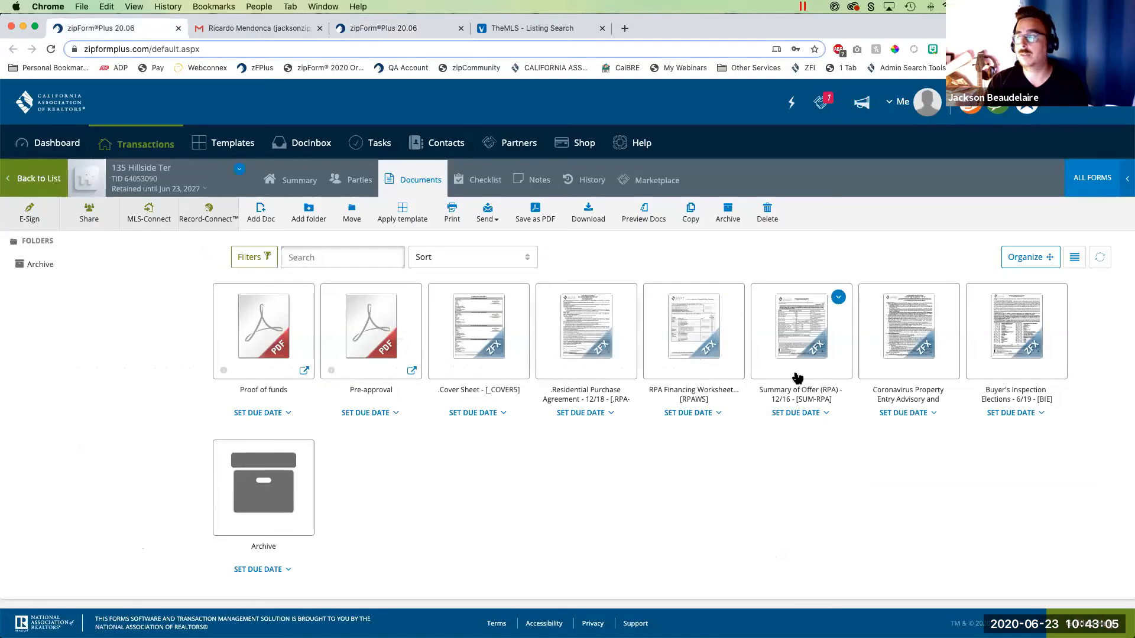
{"action": "left_click", "coordinate": [1007, 341]}
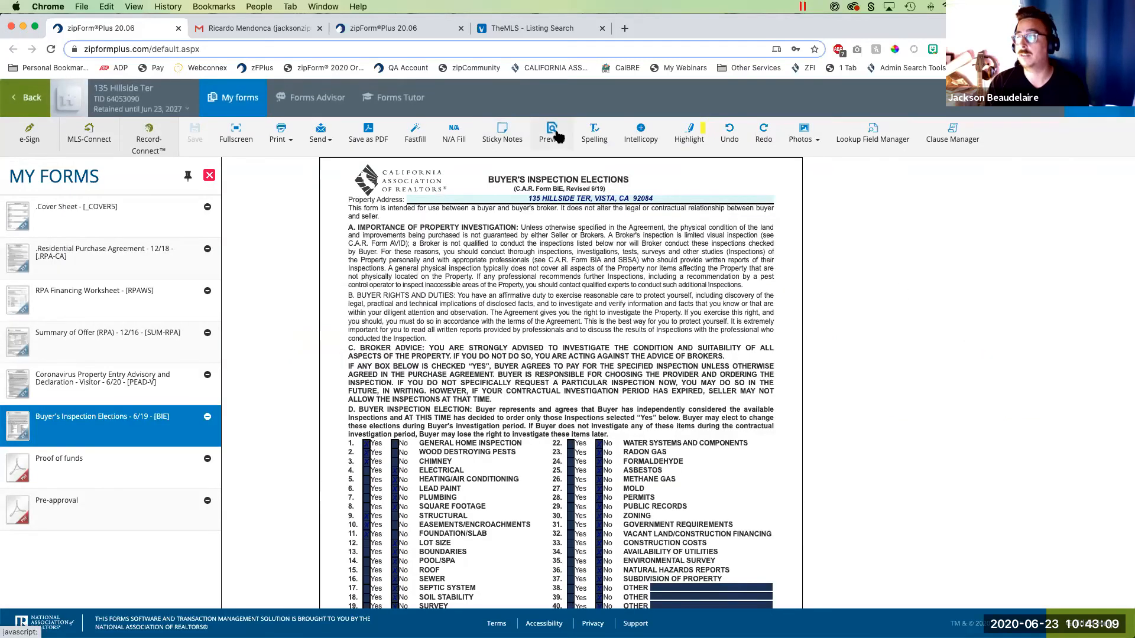
{"action": "left_click", "coordinate": [552, 133]}
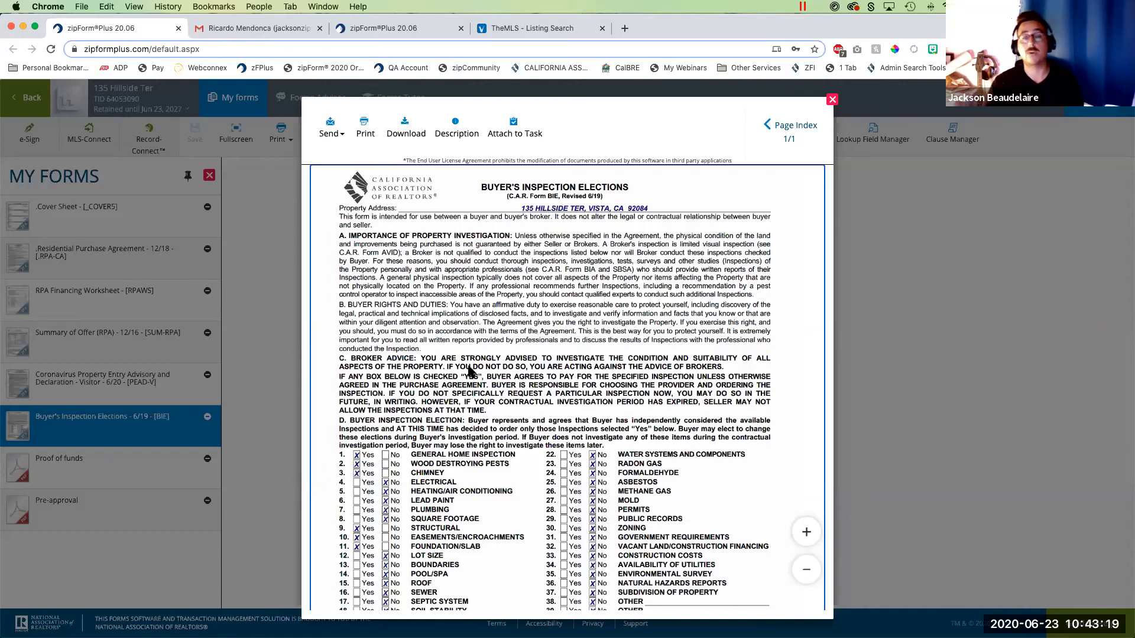
- Review the collaboration invitation e-mail in Gmail and the buyer's form, return to the agent's preview and close it
{"action": "left_click", "coordinate": [256, 27]}
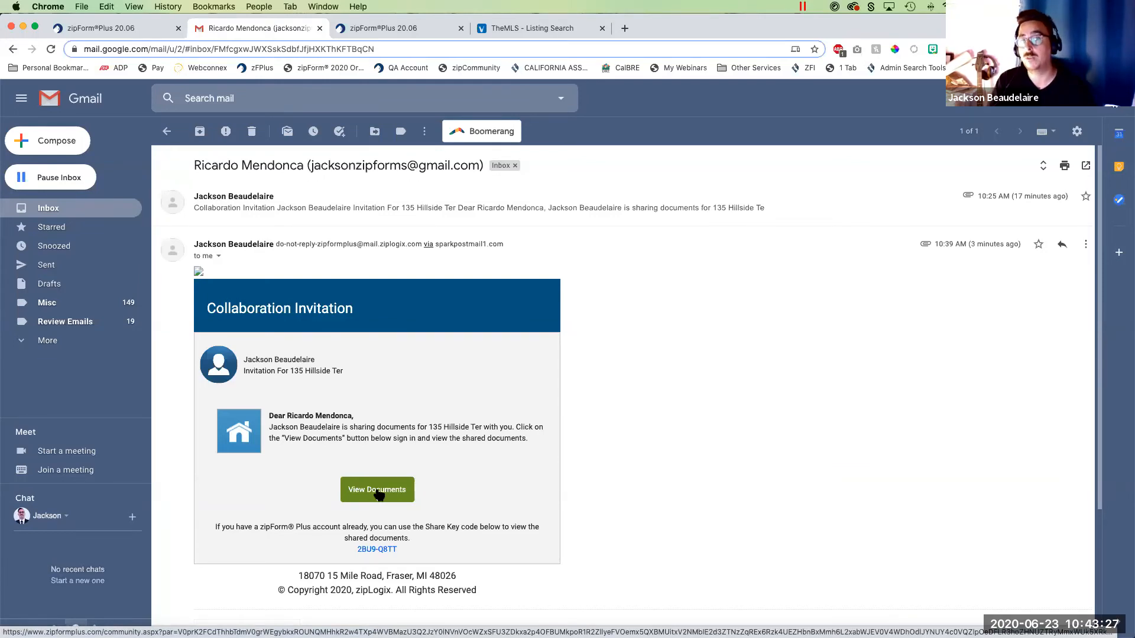
{"action": "left_click", "coordinate": [314, 218]}
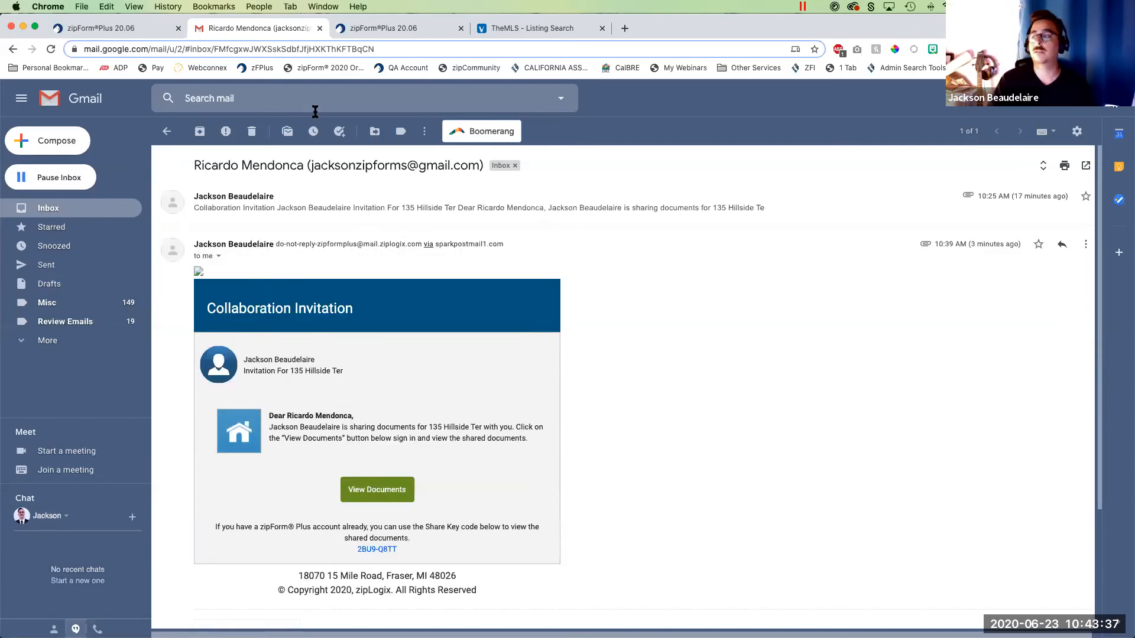
{"action": "left_click", "coordinate": [378, 30]}
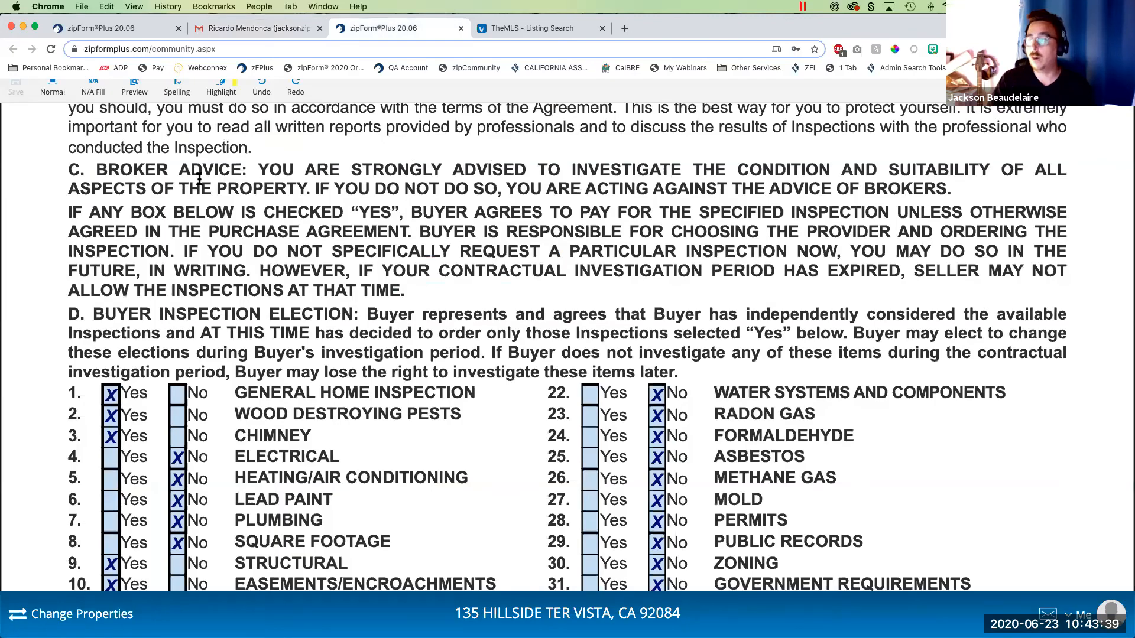
{"action": "left_click", "coordinate": [113, 28]}
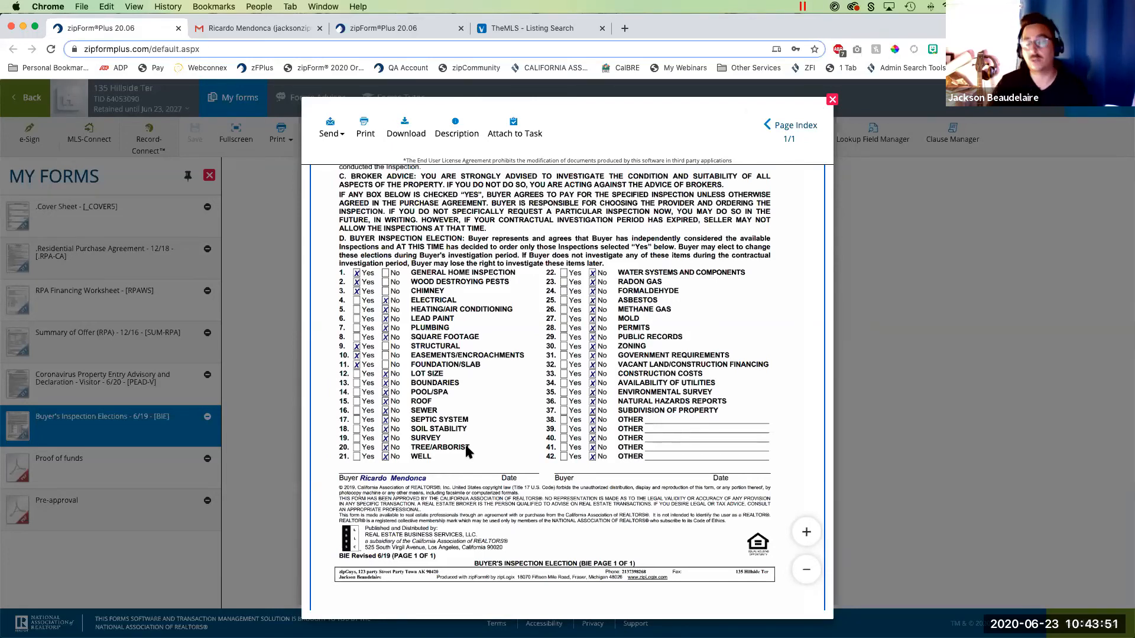
{"action": "left_click", "coordinate": [832, 100]}
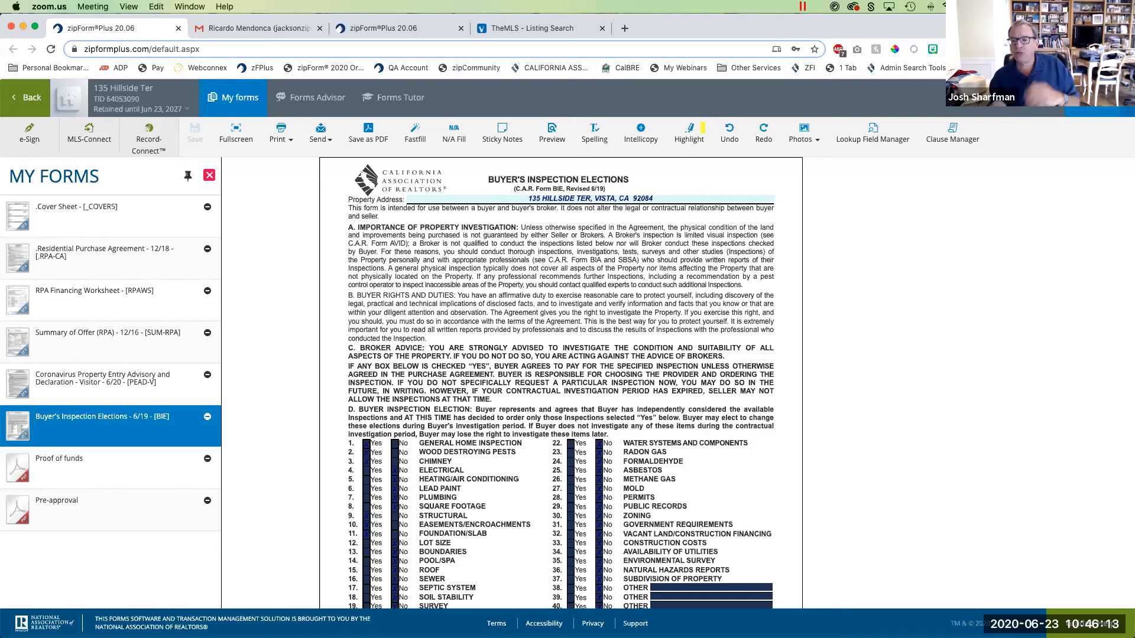
{"action": "left_click", "coordinate": [16, 101]}
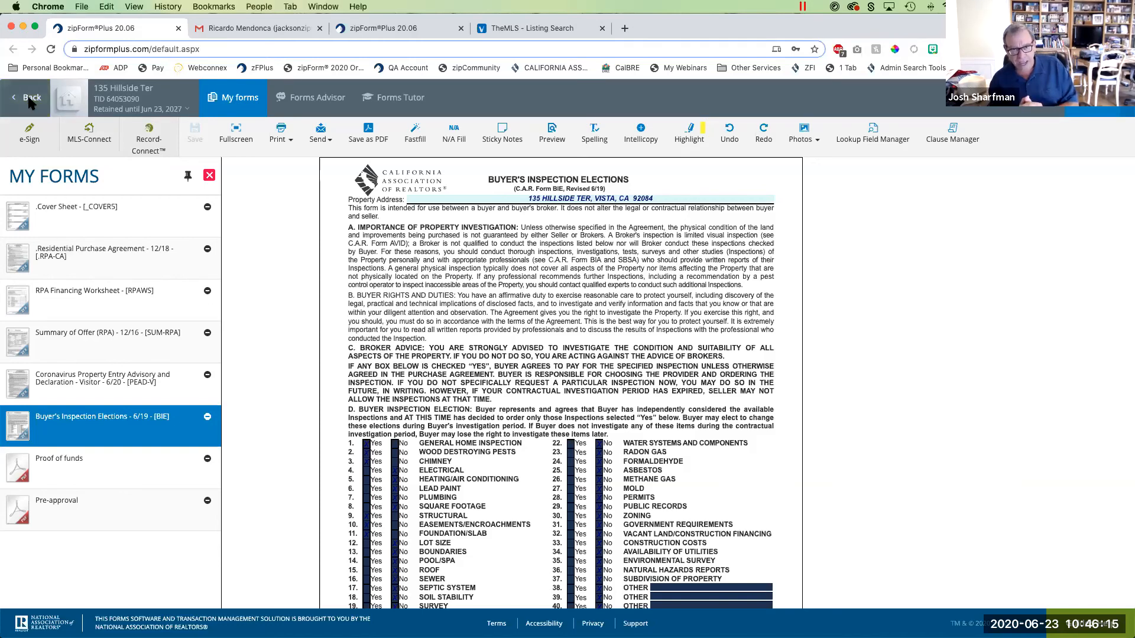
{"action": "left_click", "coordinate": [31, 102]}
{"action": "left_click", "coordinate": [587, 181]}
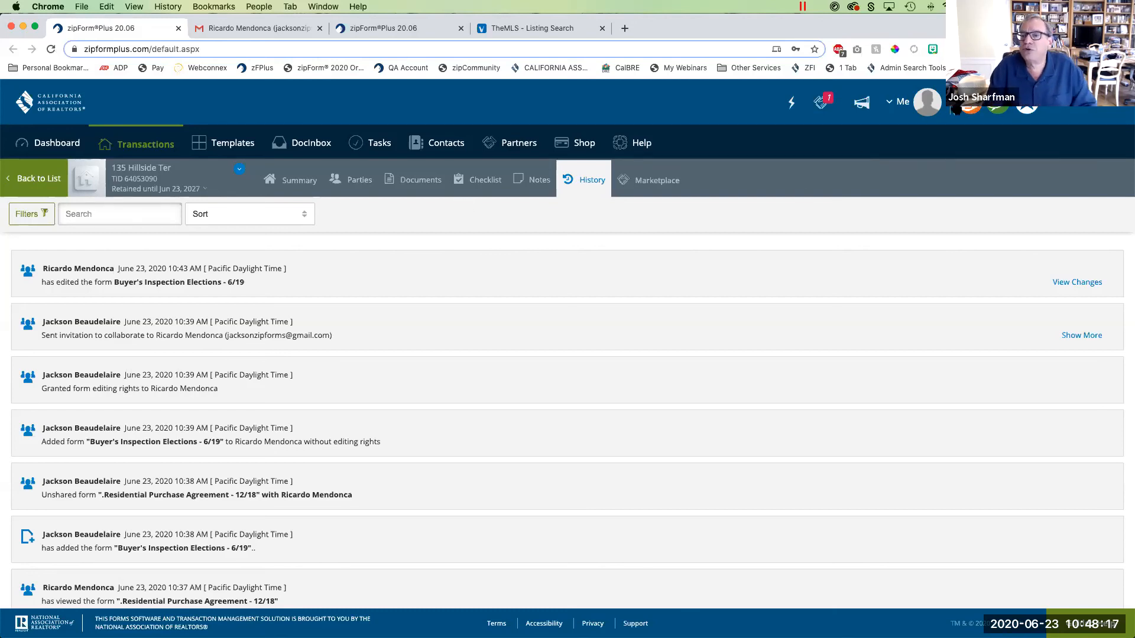
- Open the profile's Sign In & Security settings, view the Two-Factor Authentication setup prompt and dismiss it without setting it up
{"action": "left_click", "coordinate": [902, 106]}
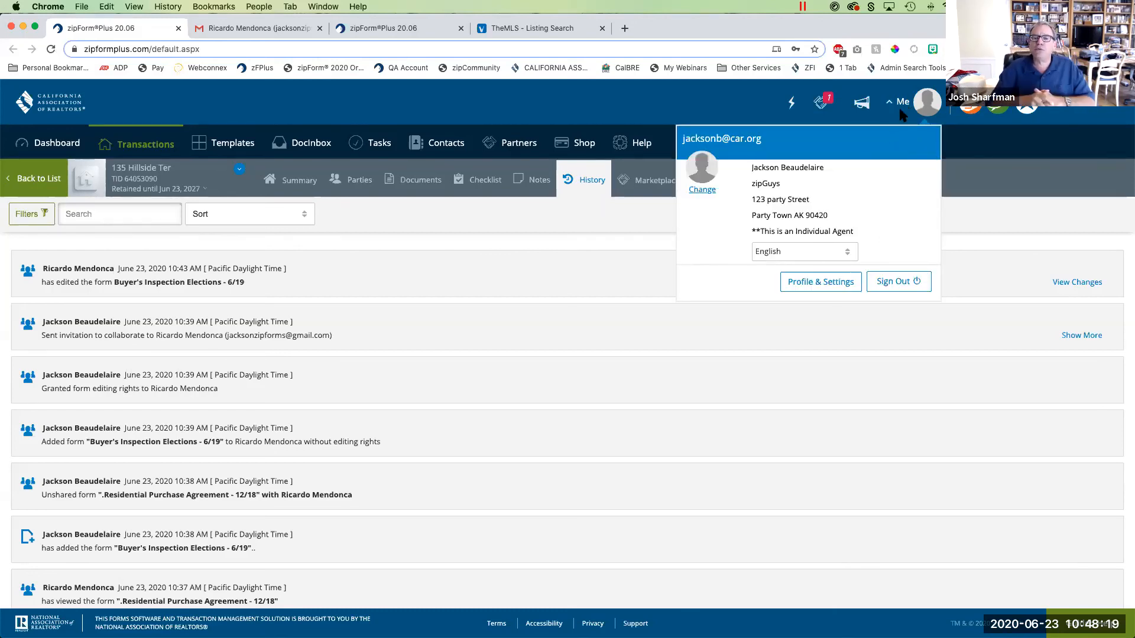
{"action": "left_click", "coordinate": [818, 290]}
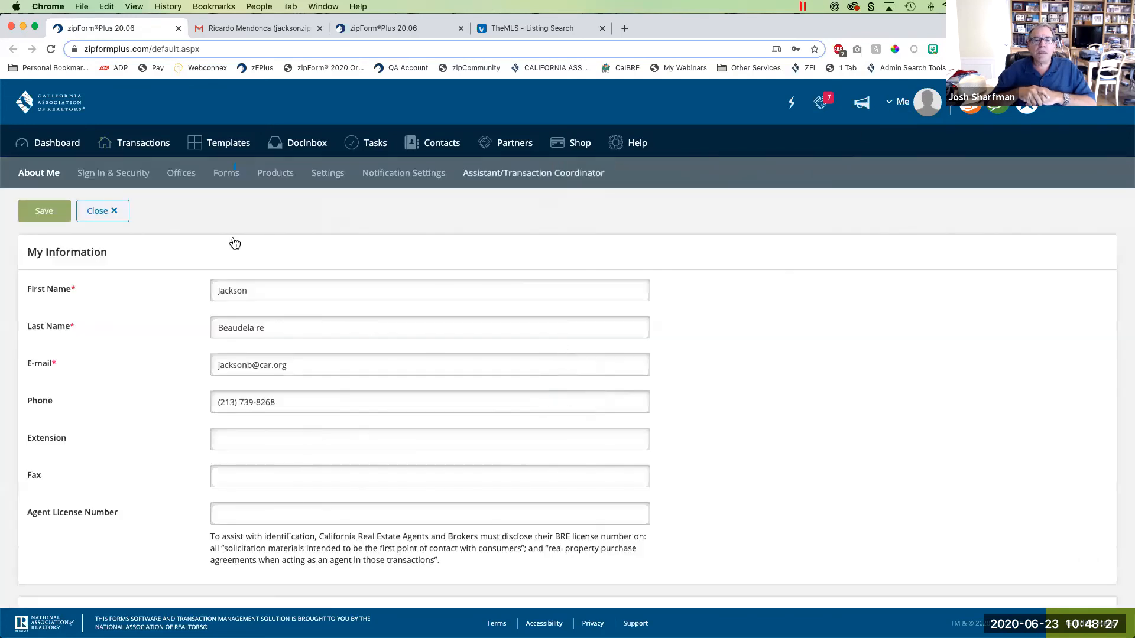
{"action": "left_click", "coordinate": [121, 175]}
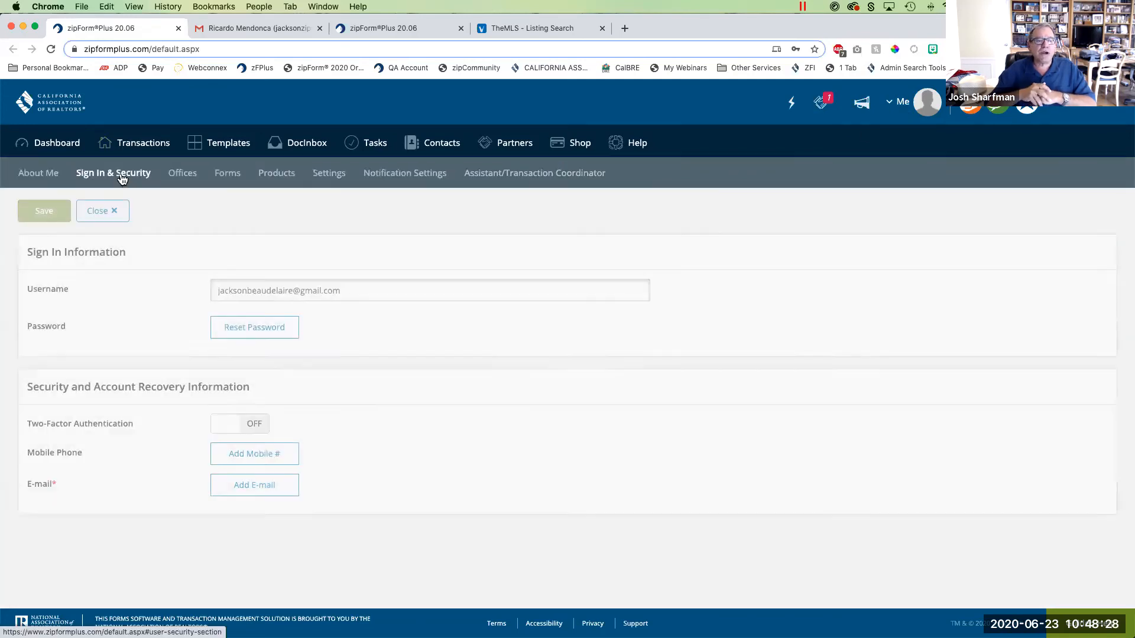
{"action": "left_click", "coordinate": [264, 427]}
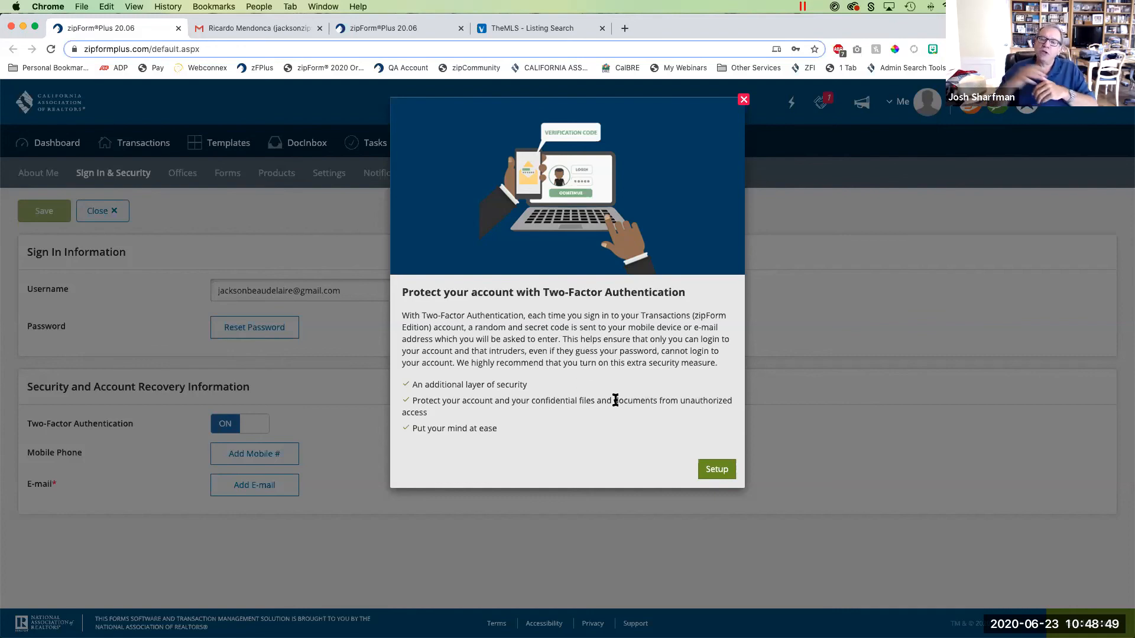
{"action": "left_click", "coordinate": [744, 100]}
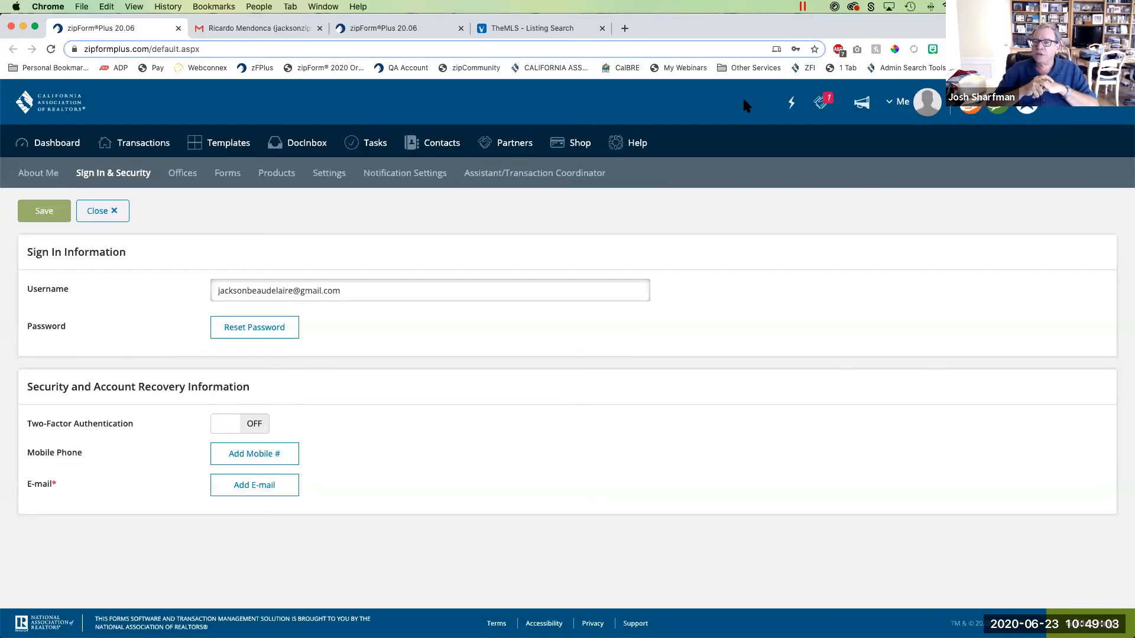